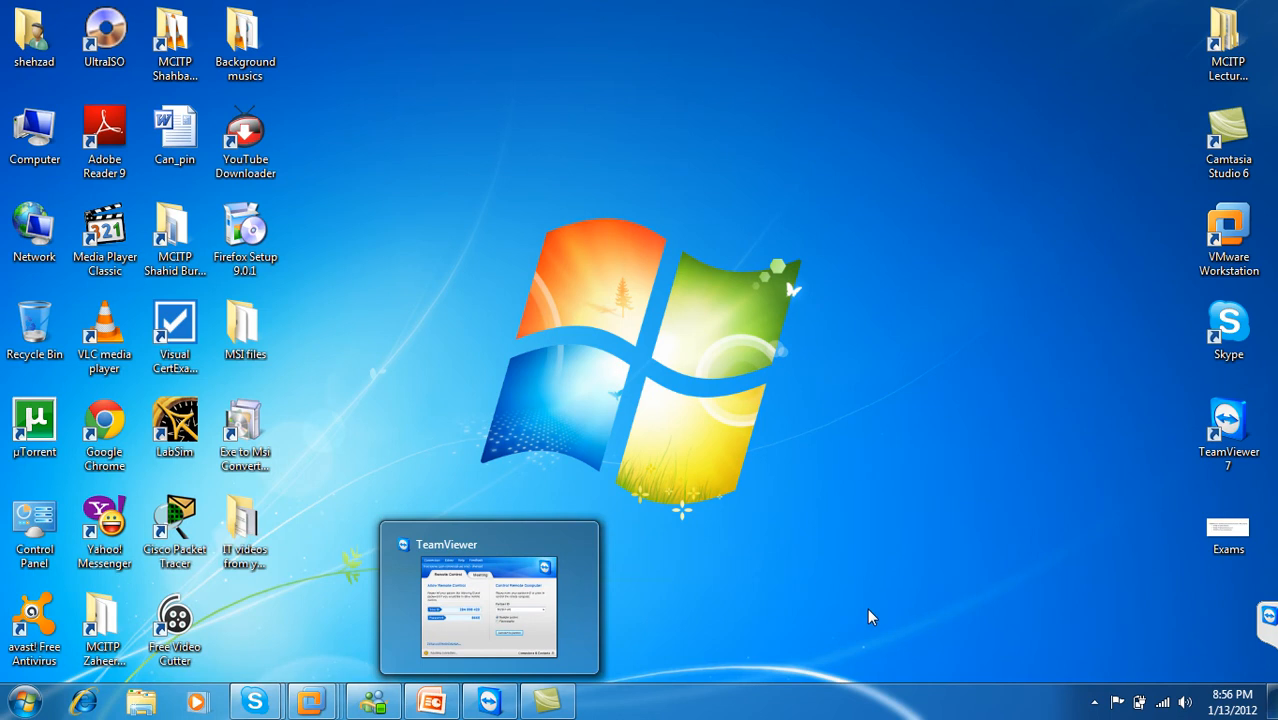
Step: Show the Server1 VM full screen and drag the Firefox-3.0.14-en-US installer icon lower on its desktop
mouse_move(314, 704)
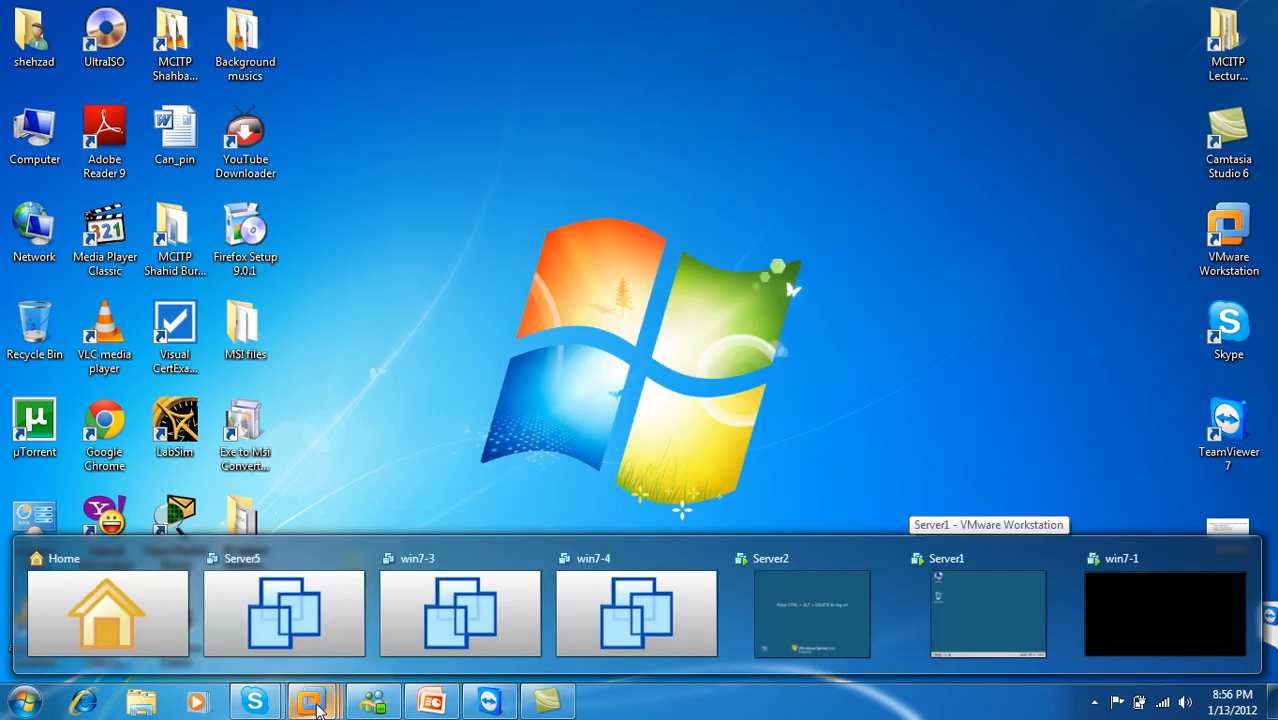
mouse_move(706, 641)
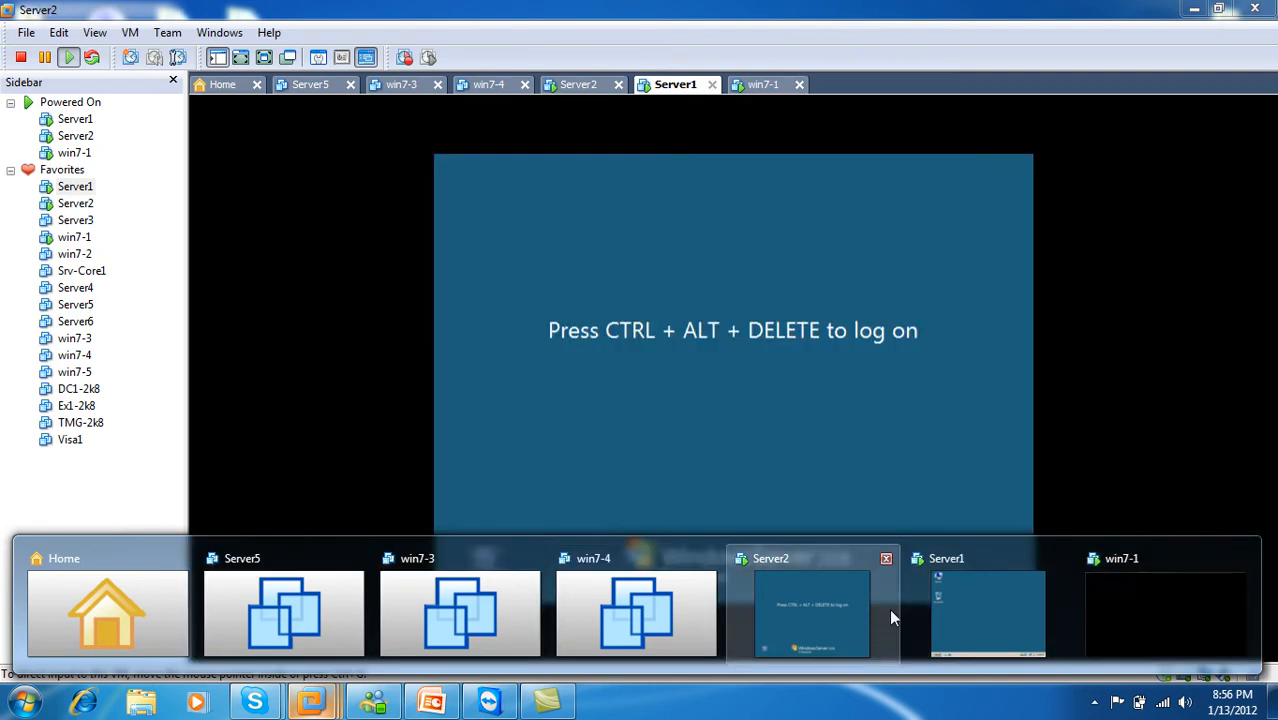
mouse_move(940, 608)
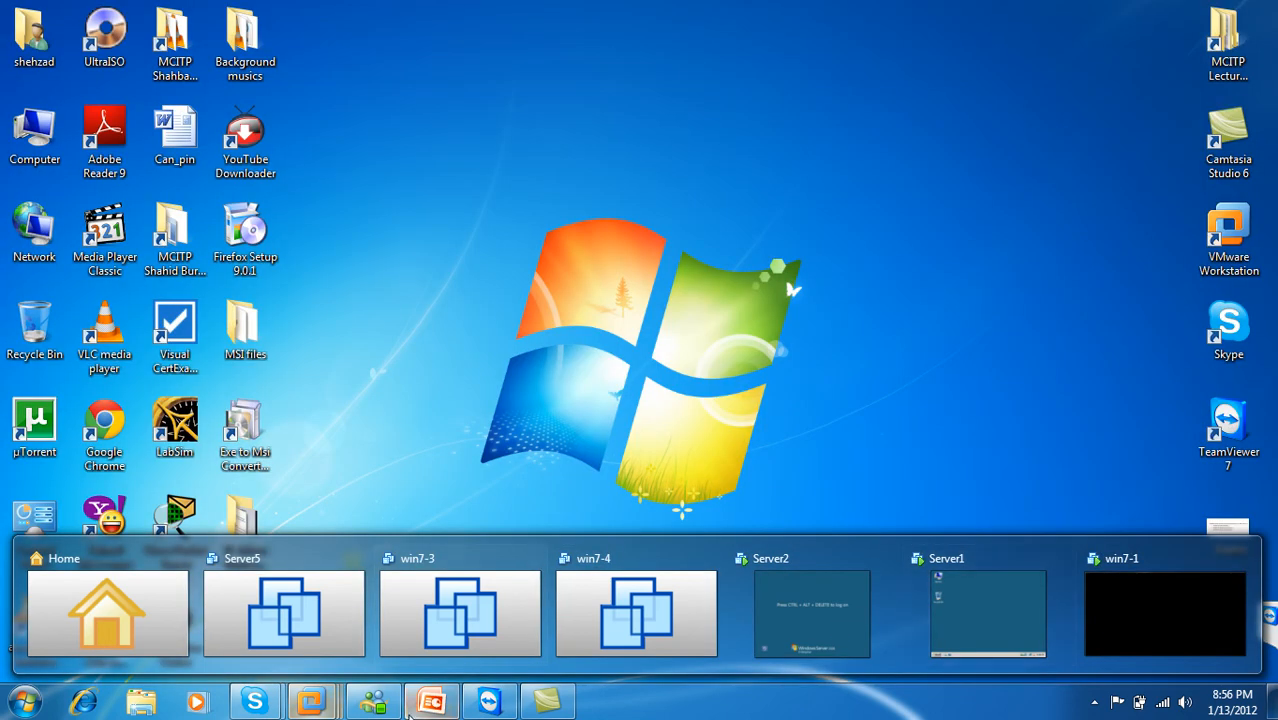
mouse_move(440, 706)
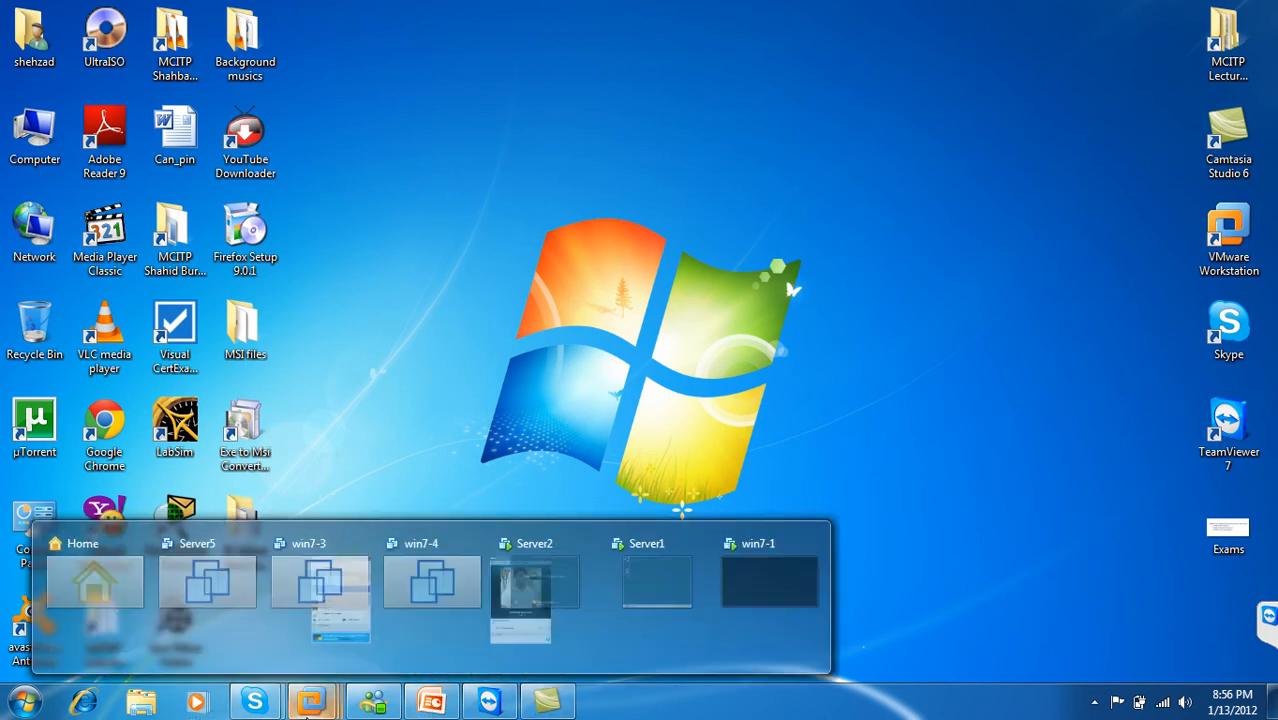
click(980, 615)
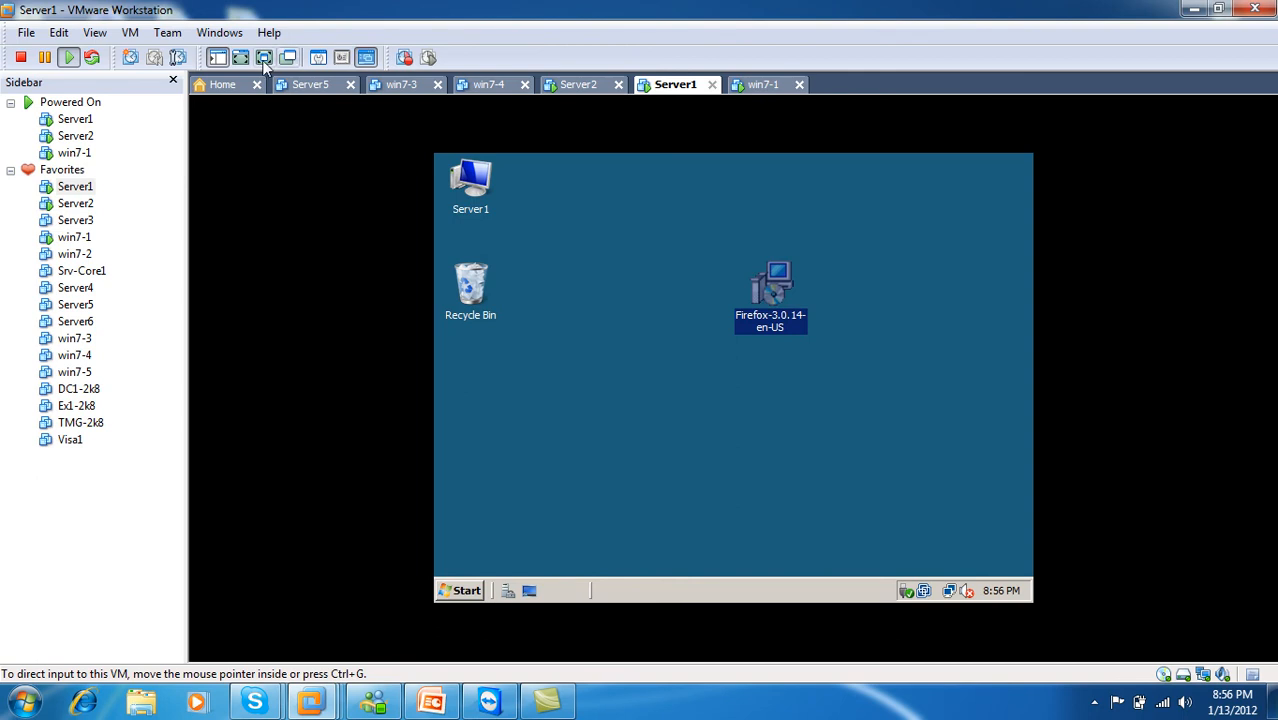
click(264, 58)
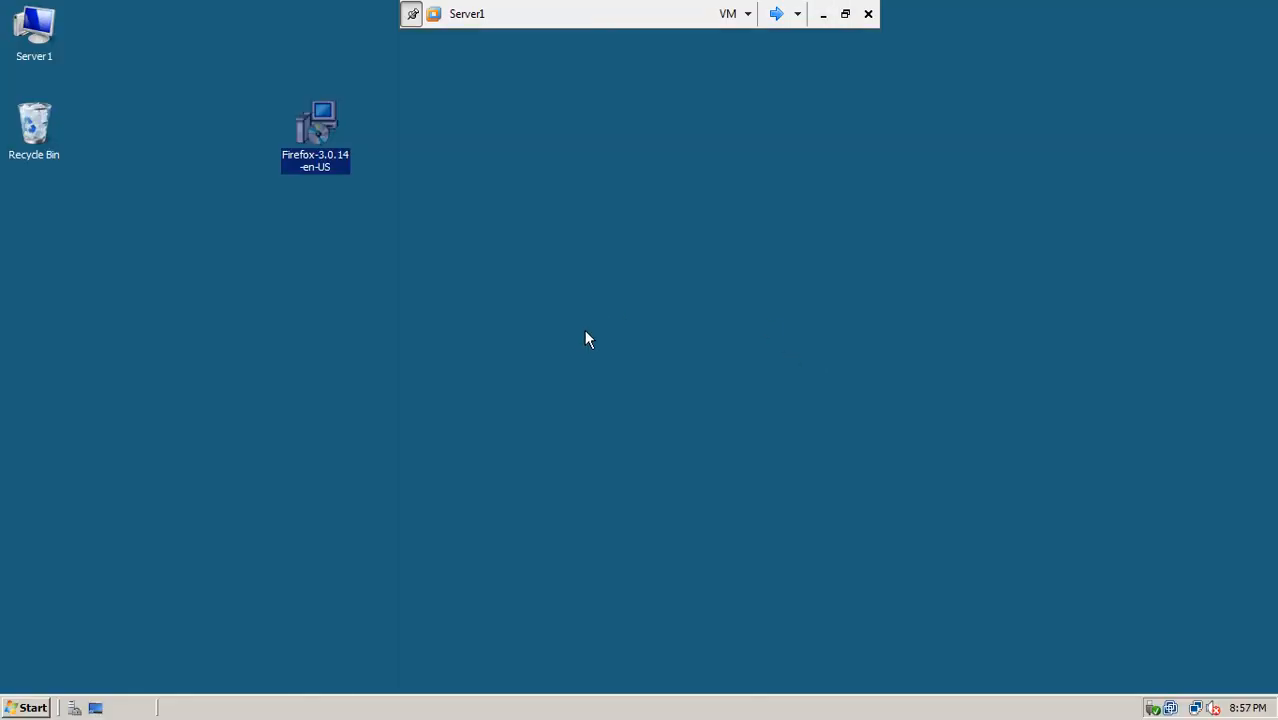
drag(320, 125, 313, 308)
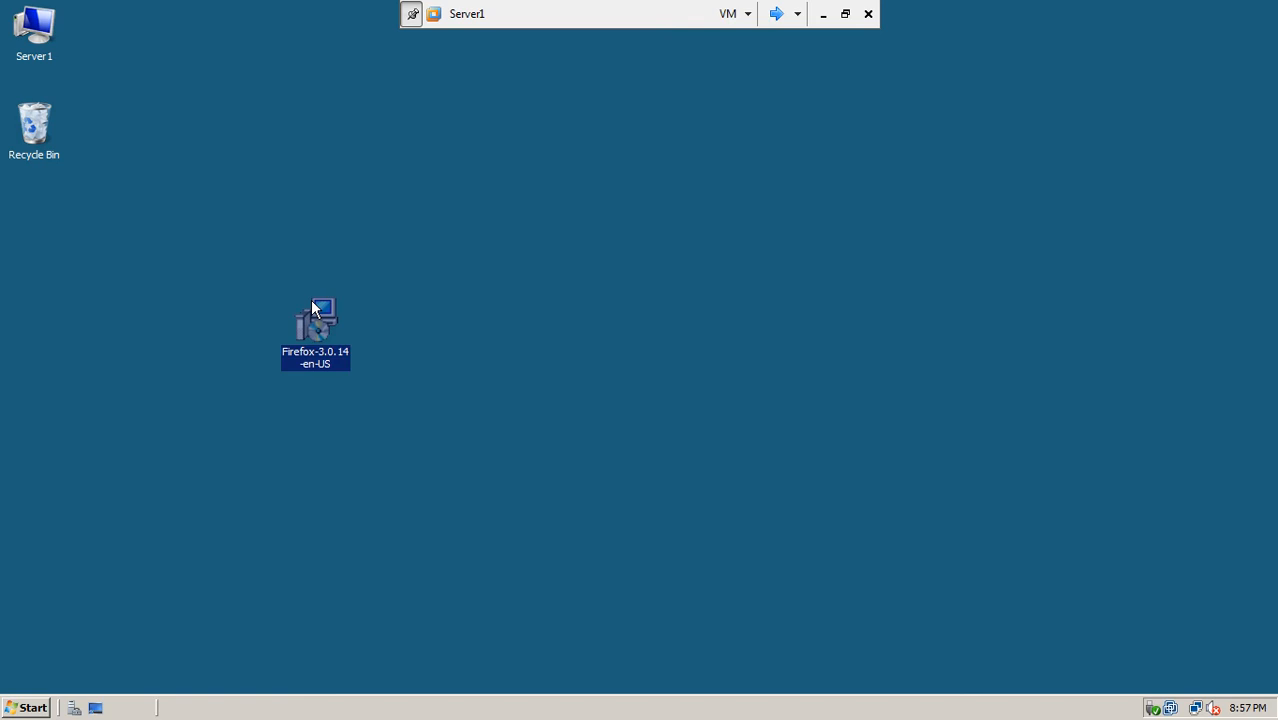
Step: Empty the Server1 Recycle Bin, permanently deleting the Softwares folder
right_click(42, 115)
click(72, 152)
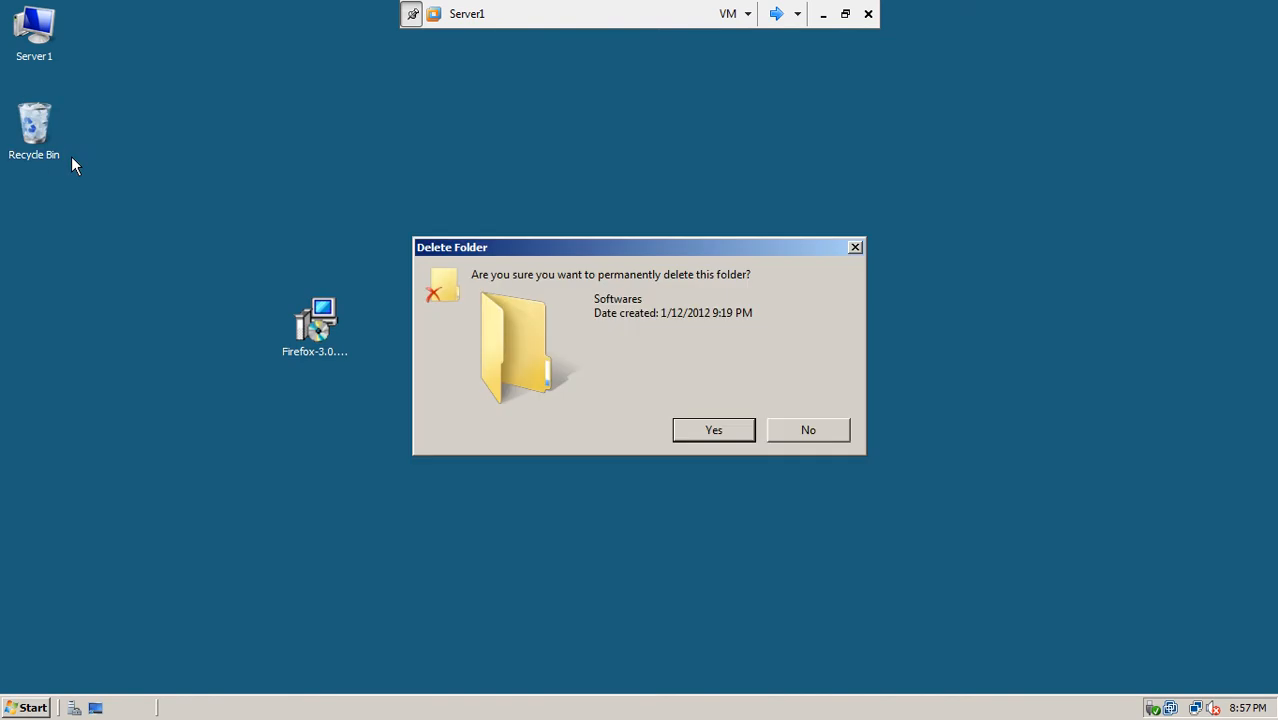
click(713, 430)
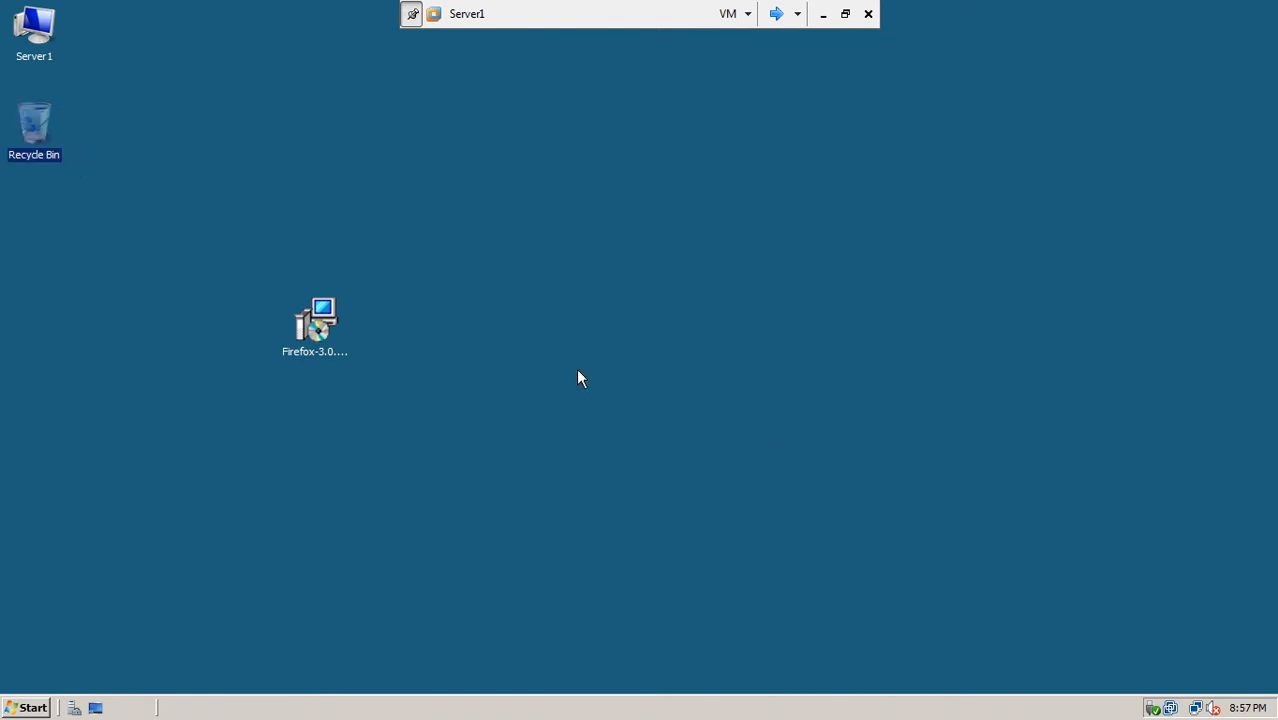
Step: Minimize the VM to the host desktop, then switch back to the Server1 virtual machine
click(820, 13)
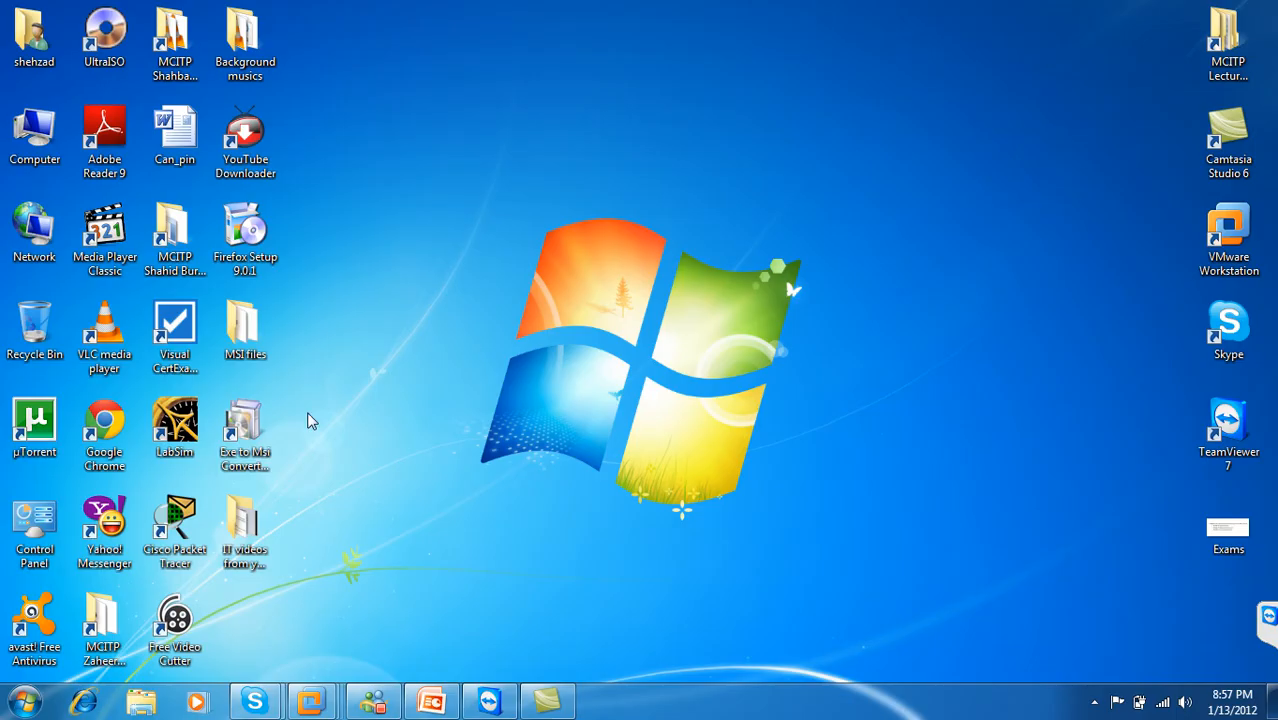
click(268, 472)
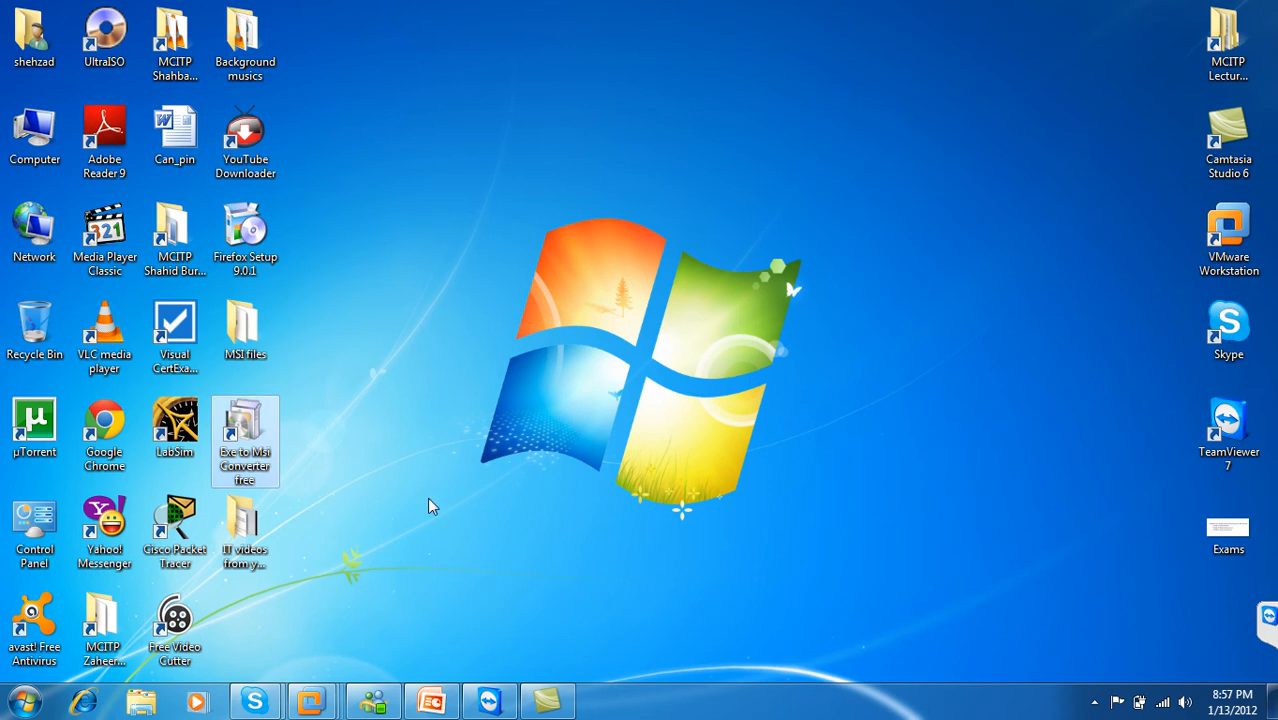
click(311, 702)
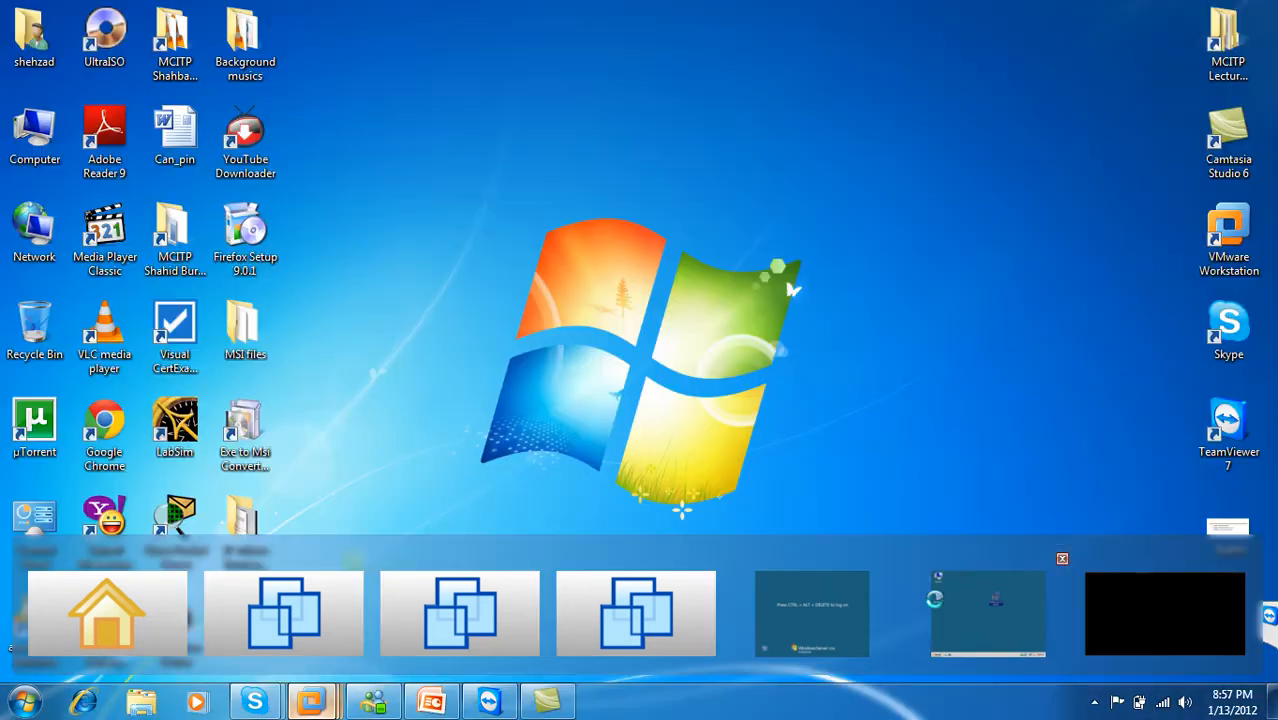
click(955, 605)
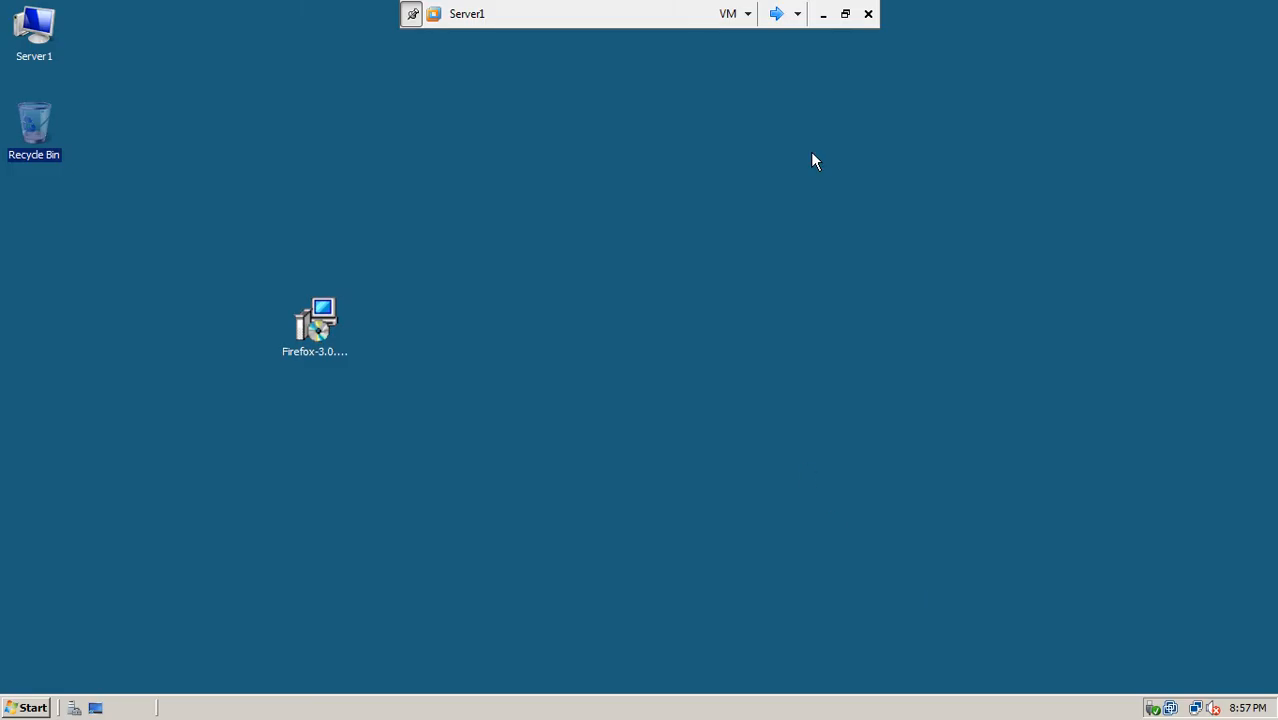
click(822, 14)
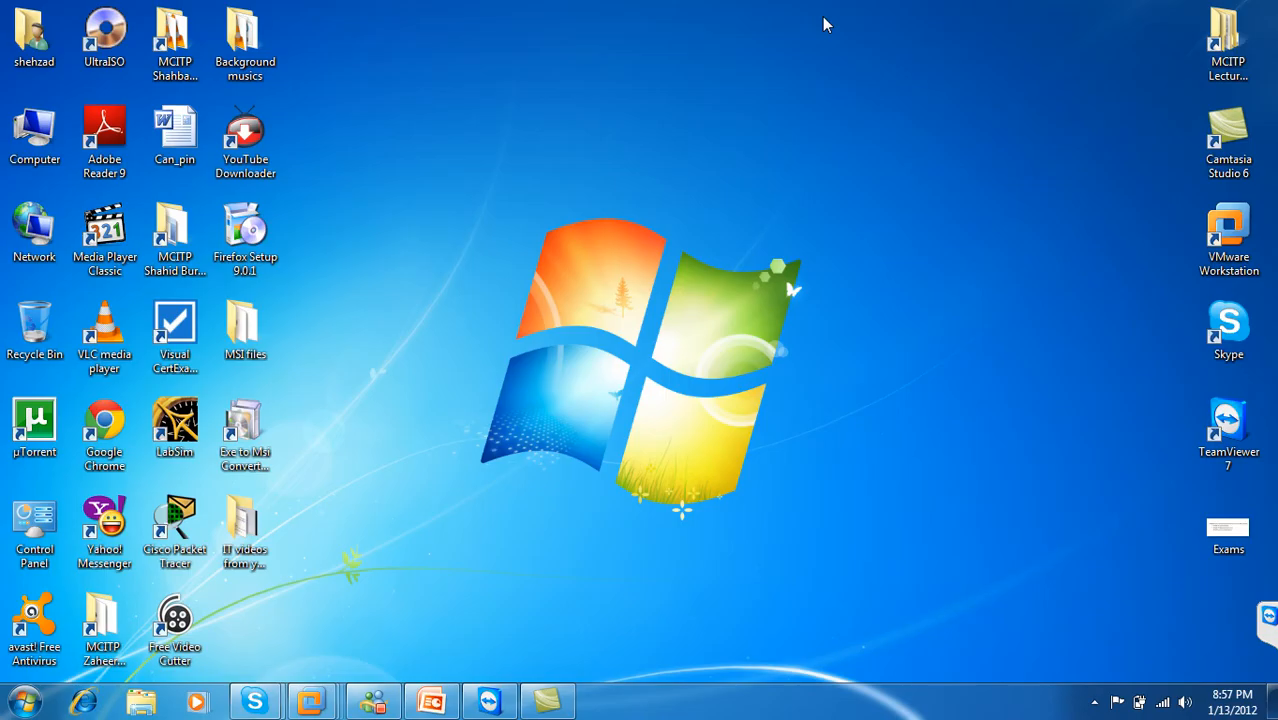
click(1095, 703)
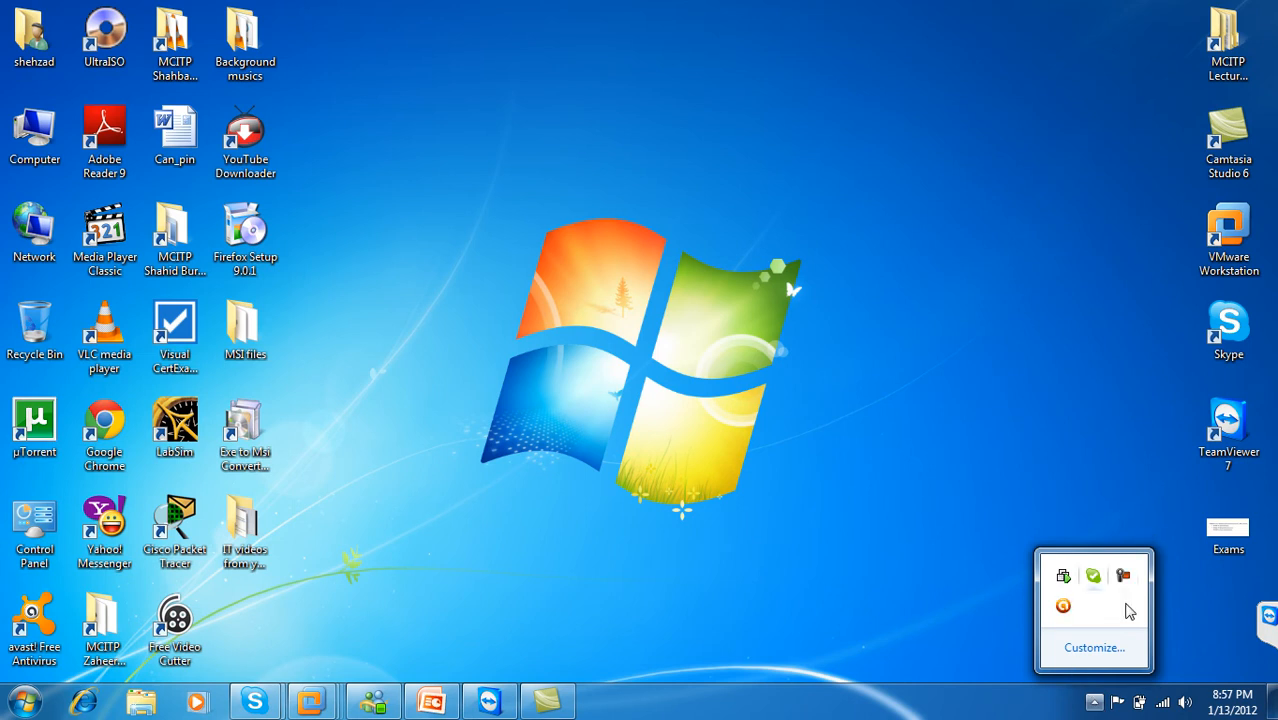
click(310, 700)
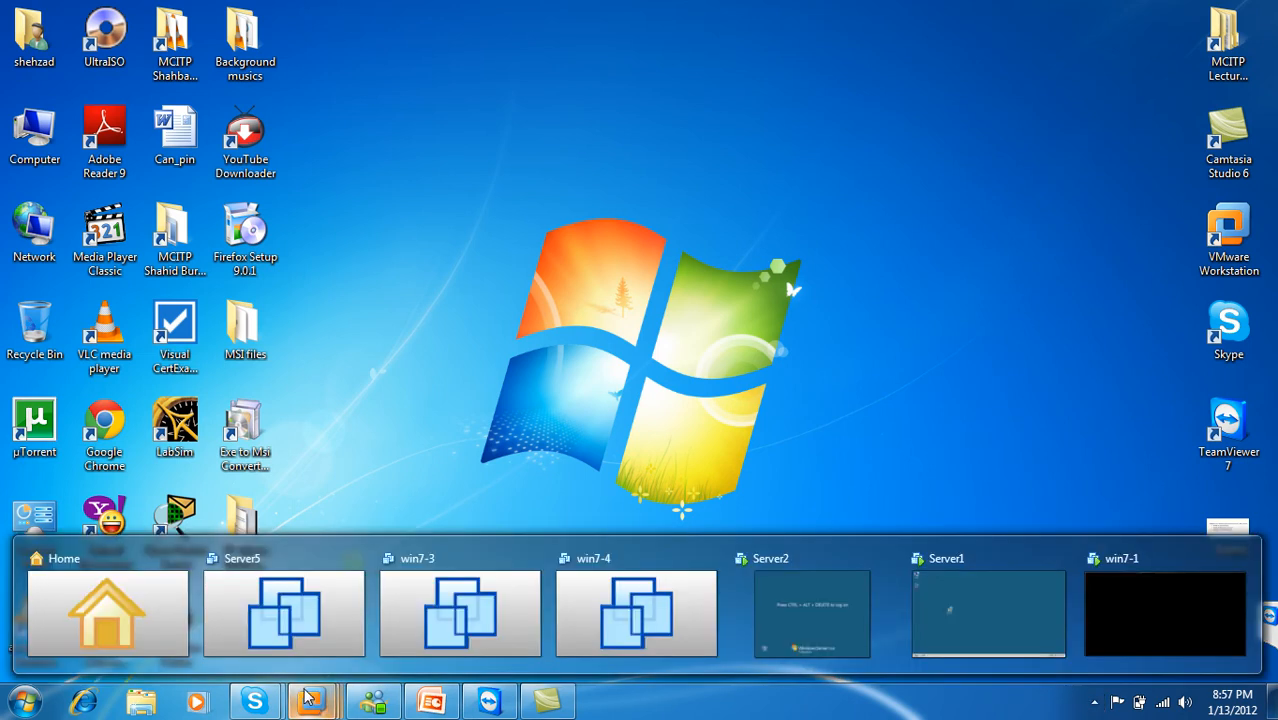
click(978, 628)
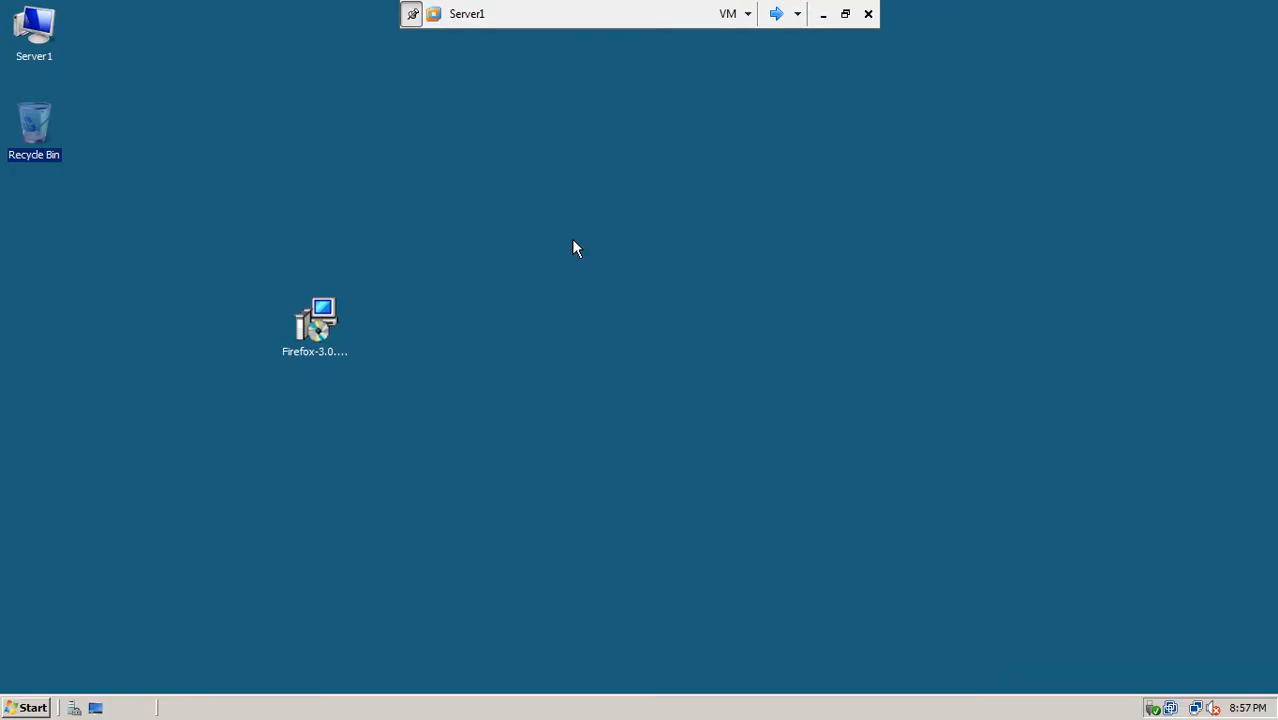
right_click(573, 247)
Step: Refresh the desktop, put the Firefox installer beside the Recycle Bin, and open Local Disk (C:) from Computer
click(596, 281)
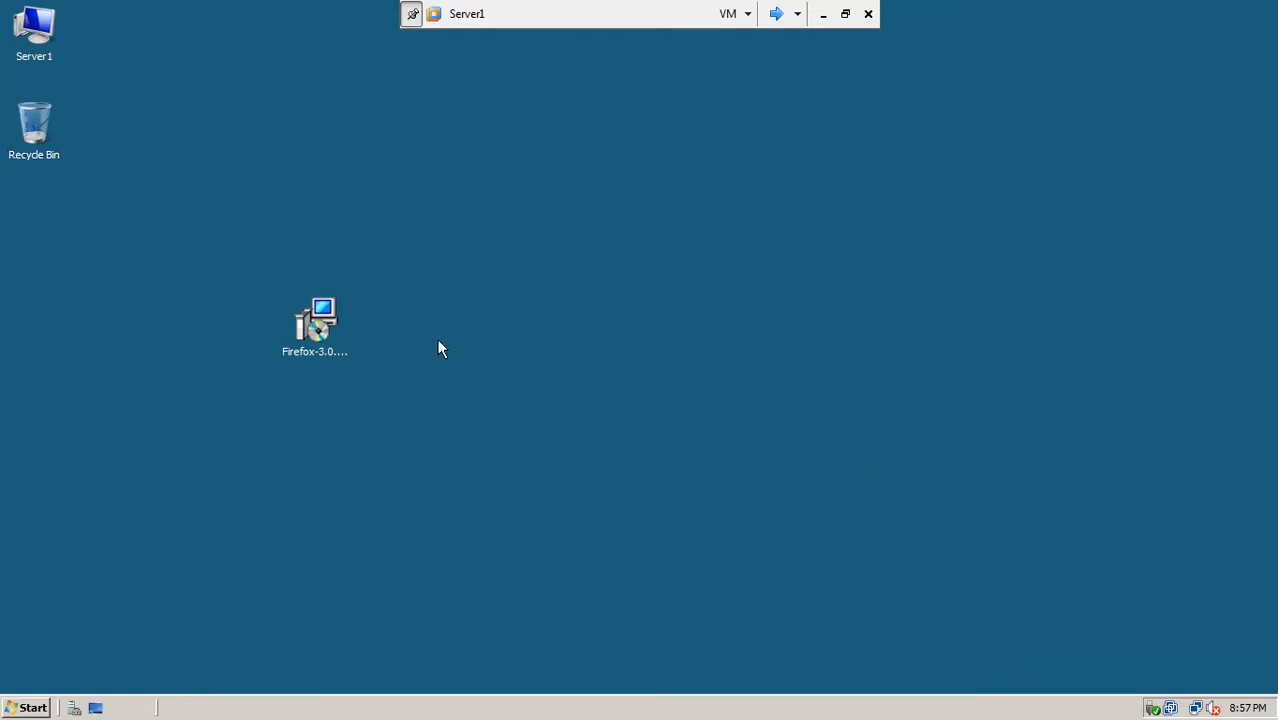
drag(322, 320, 206, 148)
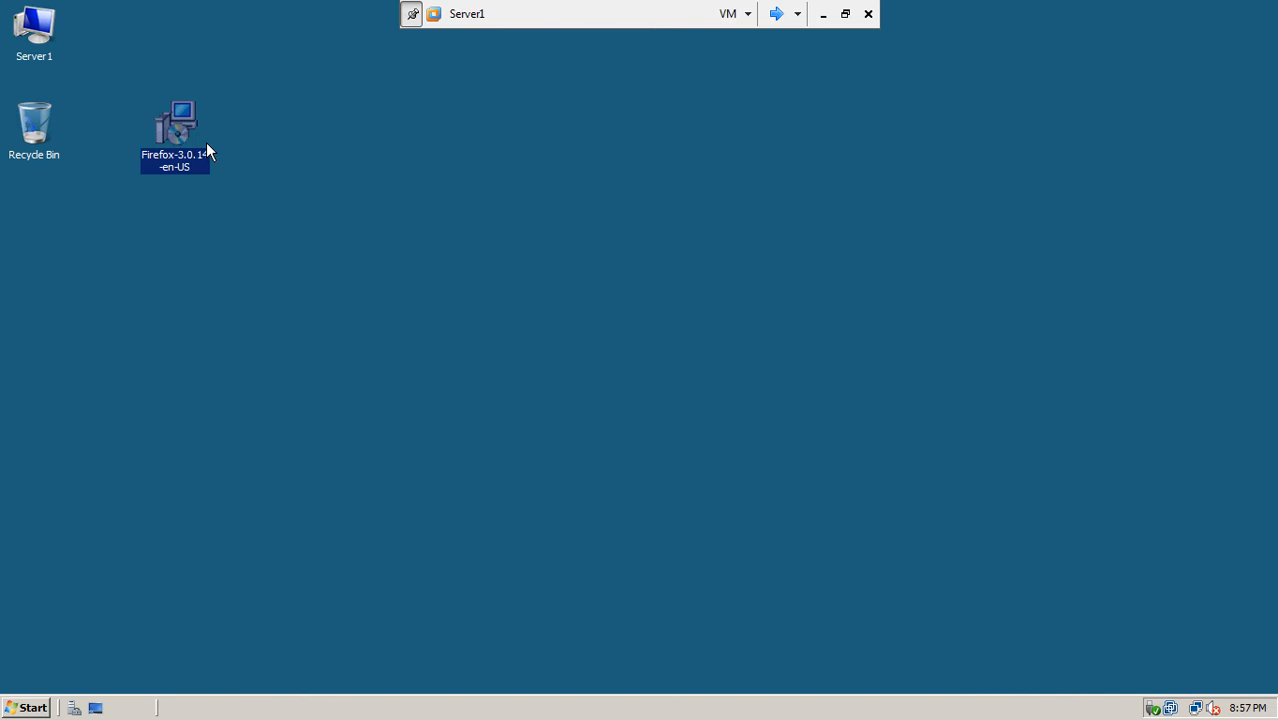
click(28, 60)
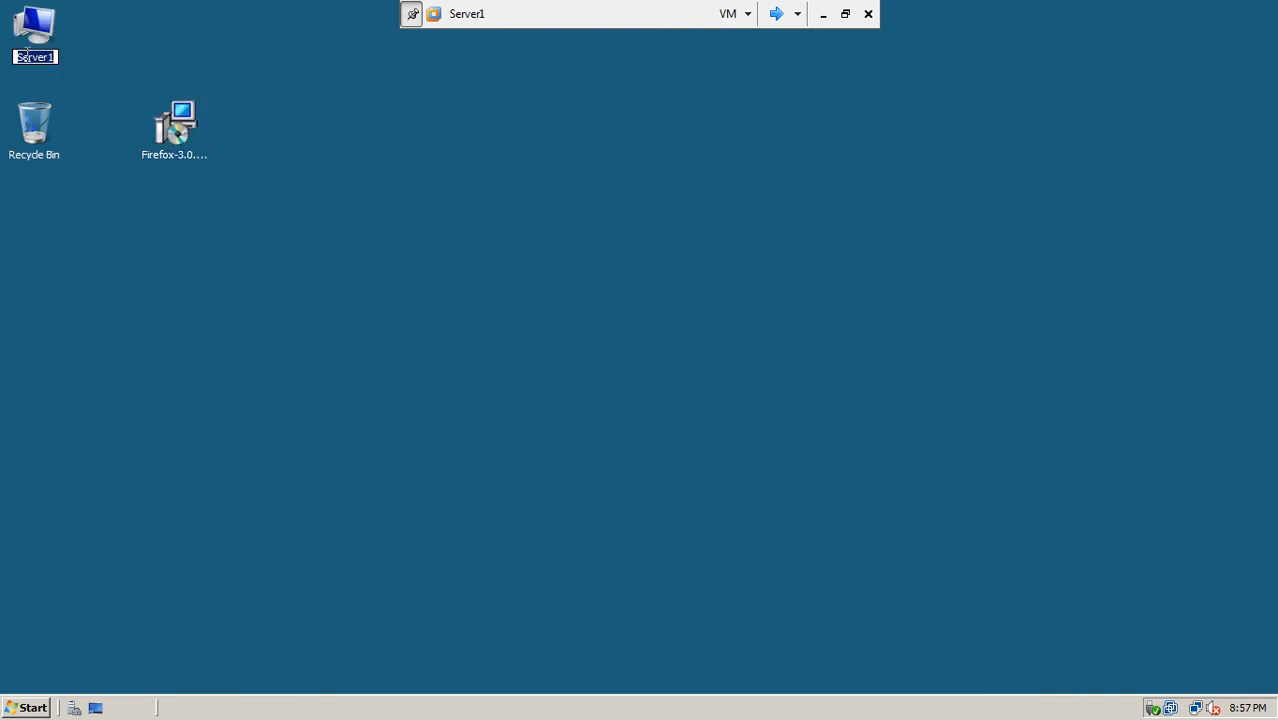
double_click(30, 55)
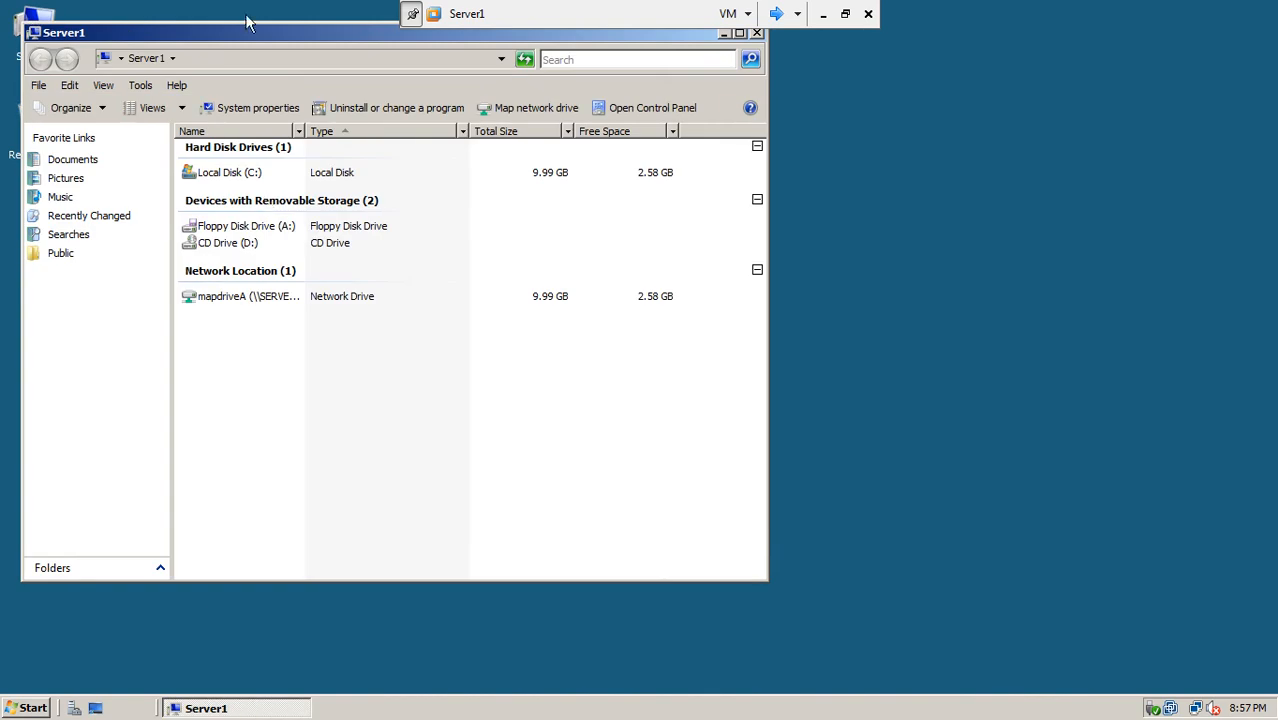
drag(256, 28, 420, 90)
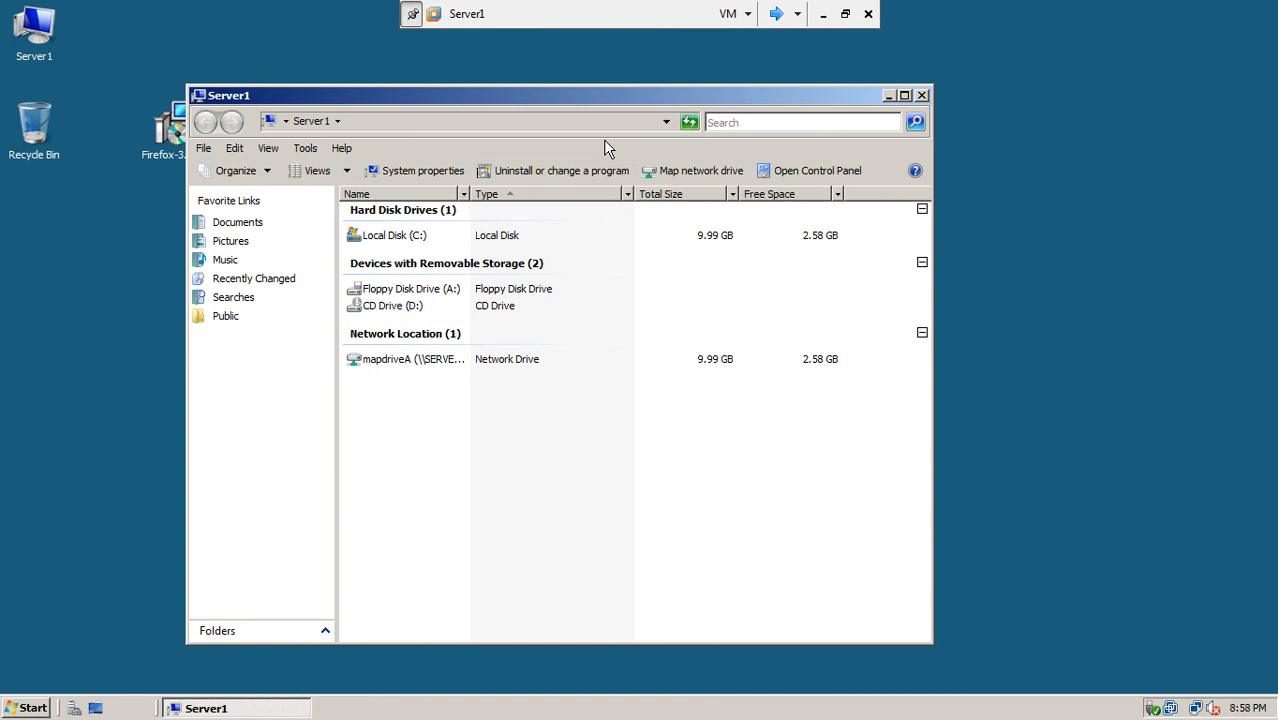
double_click(405, 237)
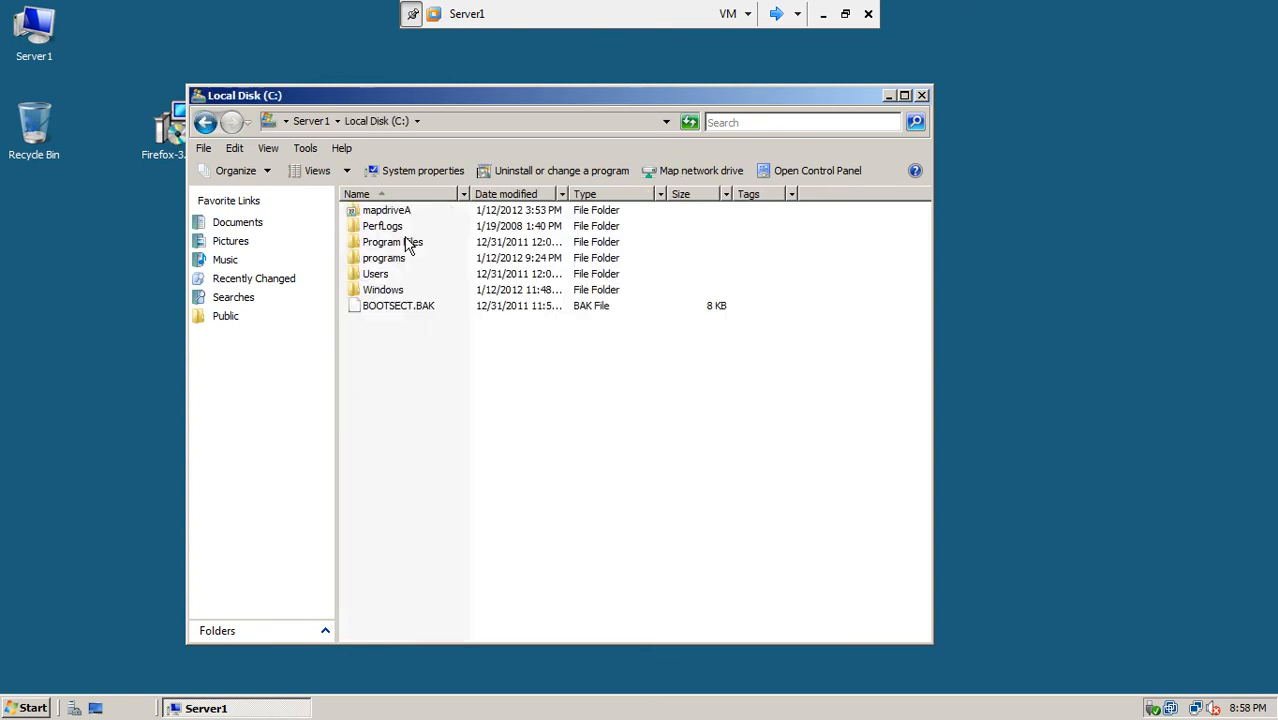
Step: Create a new folder named Softwares on Local Disk (C:)
right_click(391, 330)
mouse_move(446, 474)
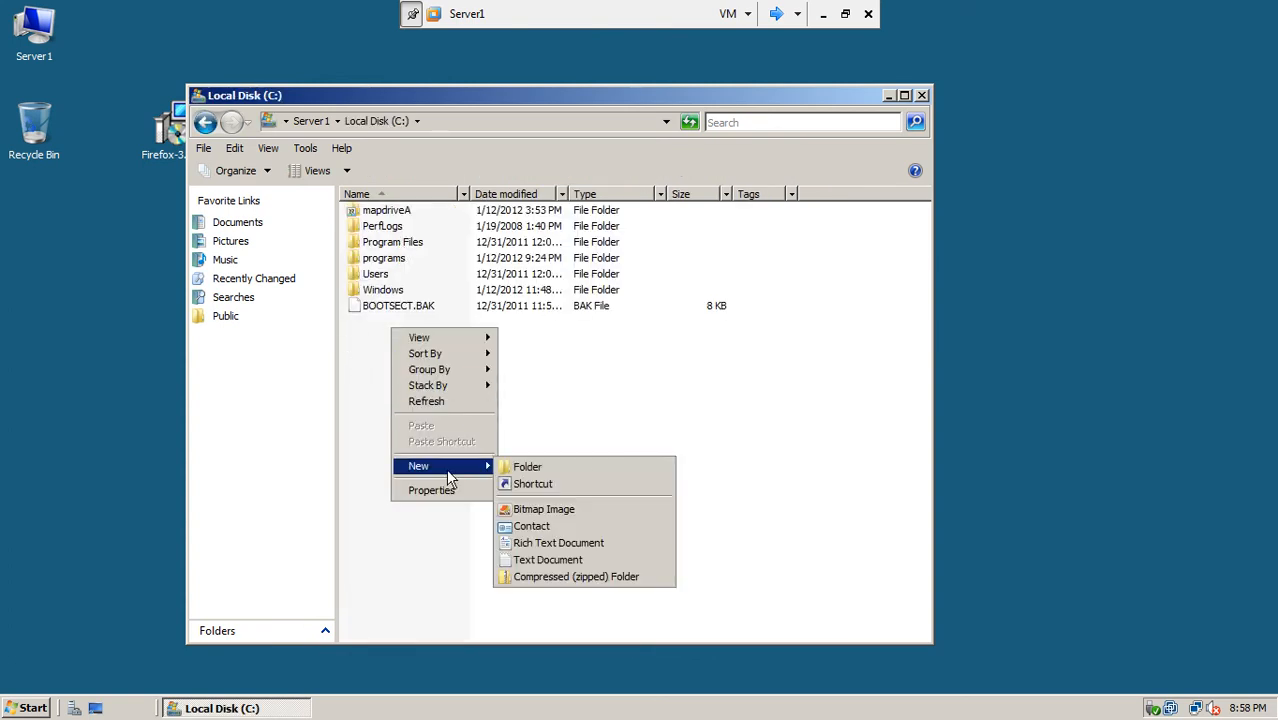
click(526, 467)
text(S)
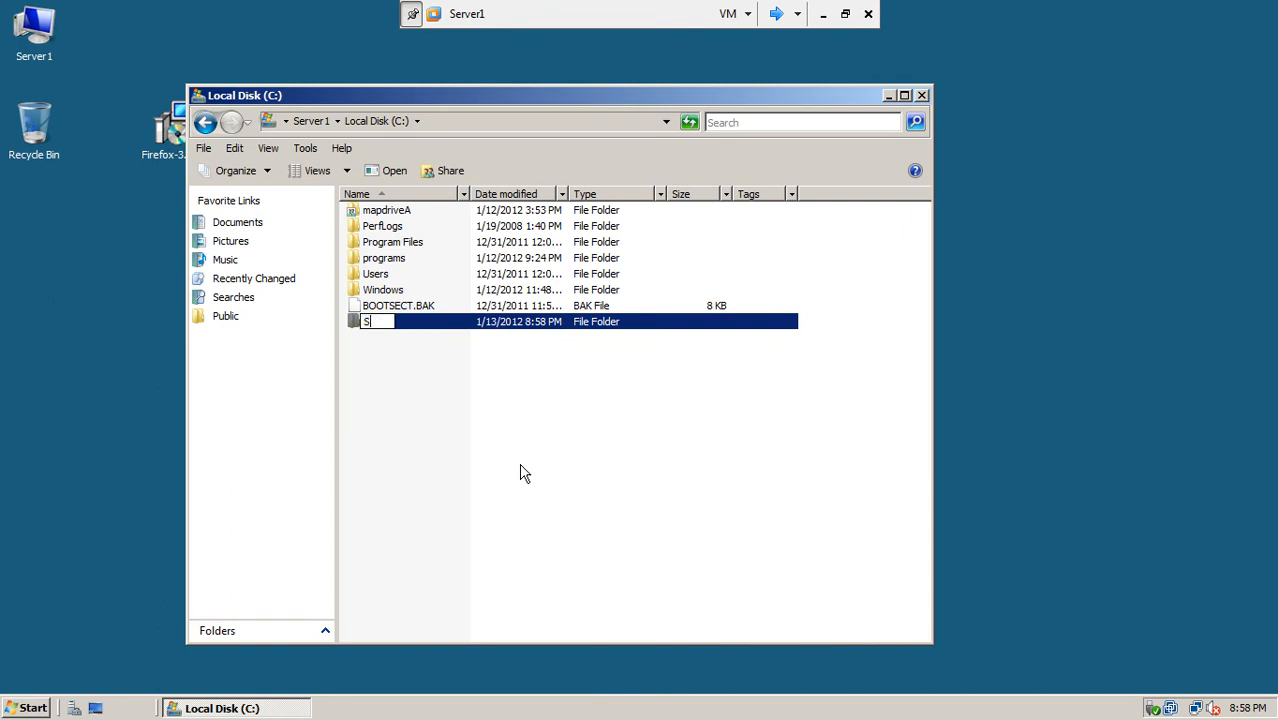
text(of)
text(oftwares)
click(524, 473)
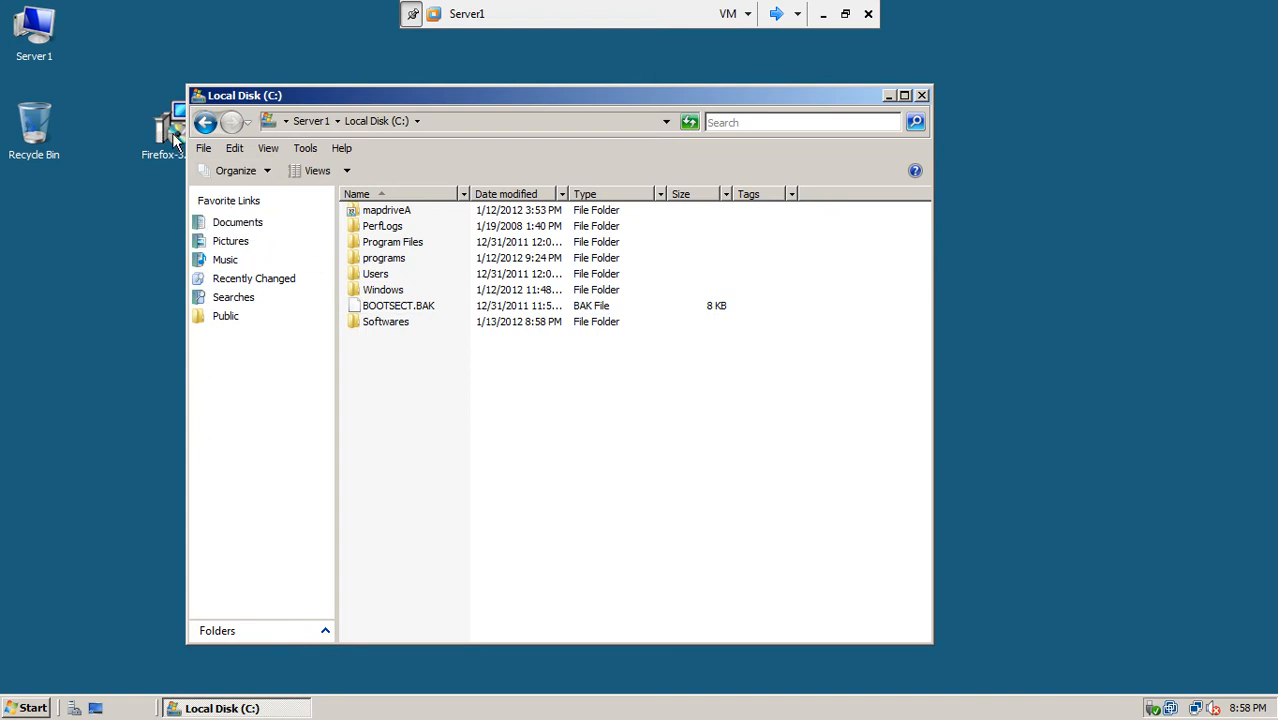
Step: Copy the Firefox installer and create a firfox folder inside Softwares
right_click(173, 140)
click(236, 297)
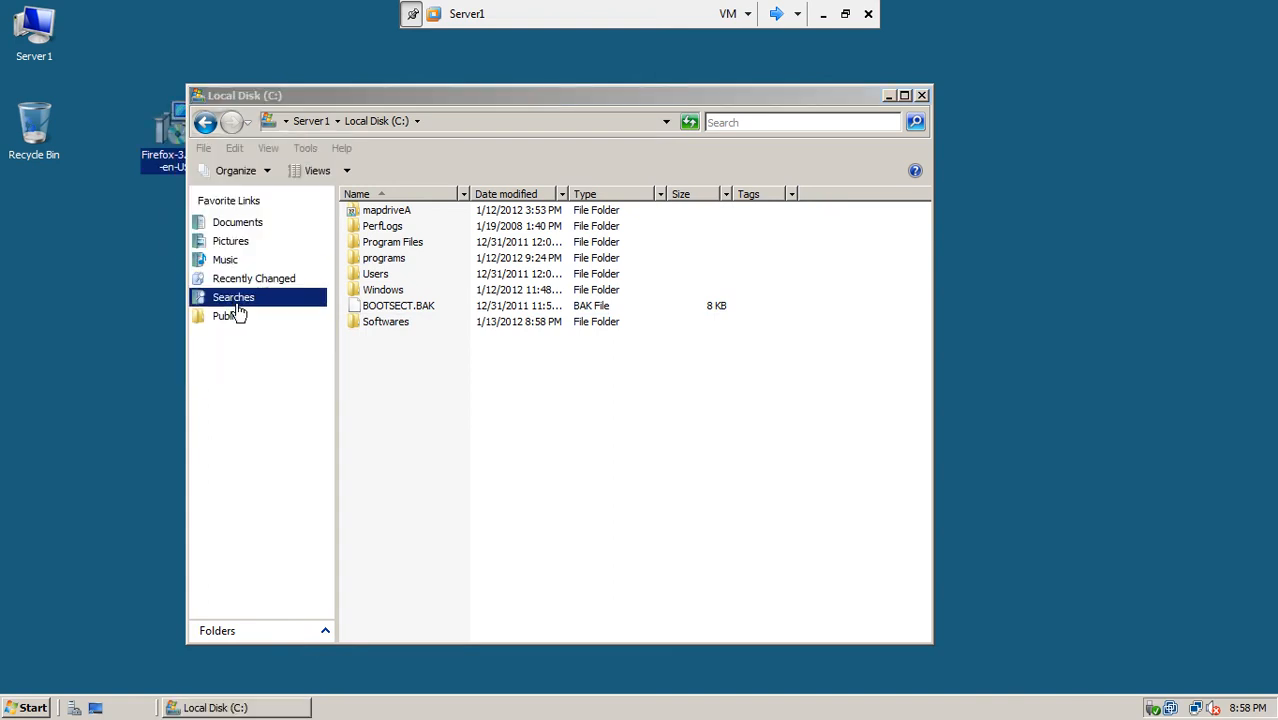
double_click(372, 323)
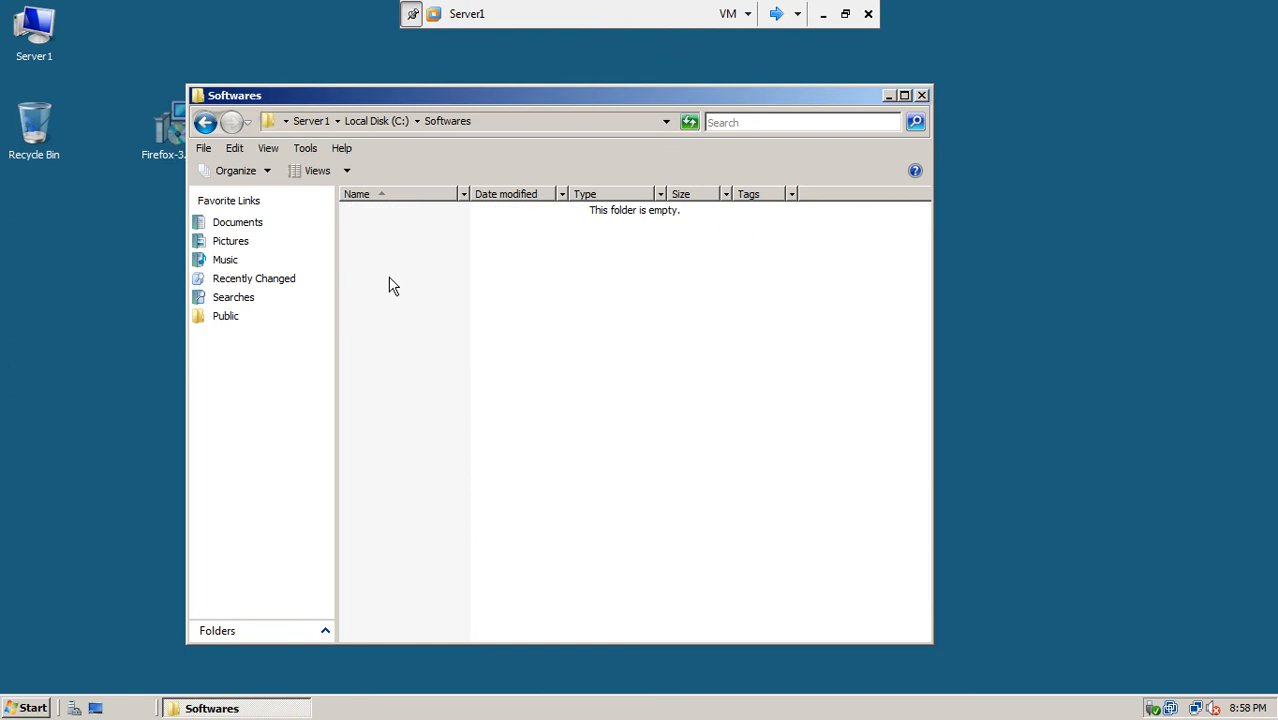
right_click(389, 285)
mouse_move(425, 460)
click(603, 458)
text(firfox)
click(434, 288)
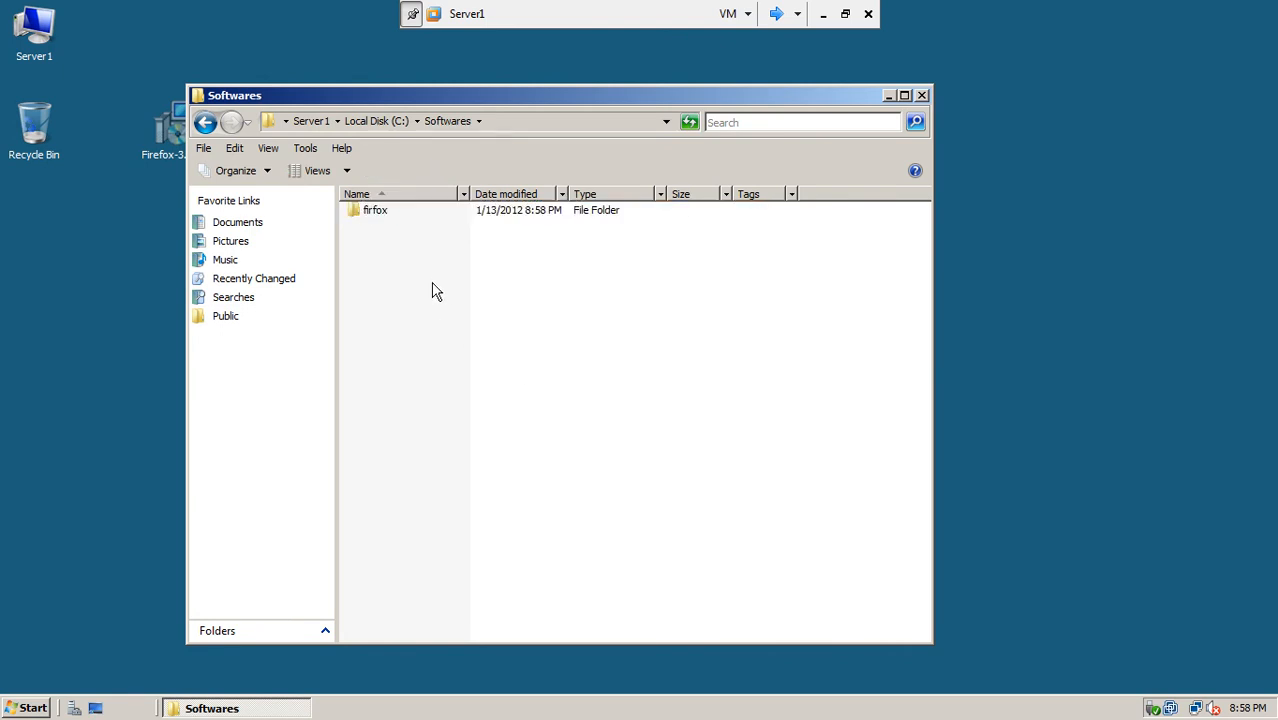
Step: Paste the installer into the firfox folder and go back to Local Disk (C:)
double_click(378, 212)
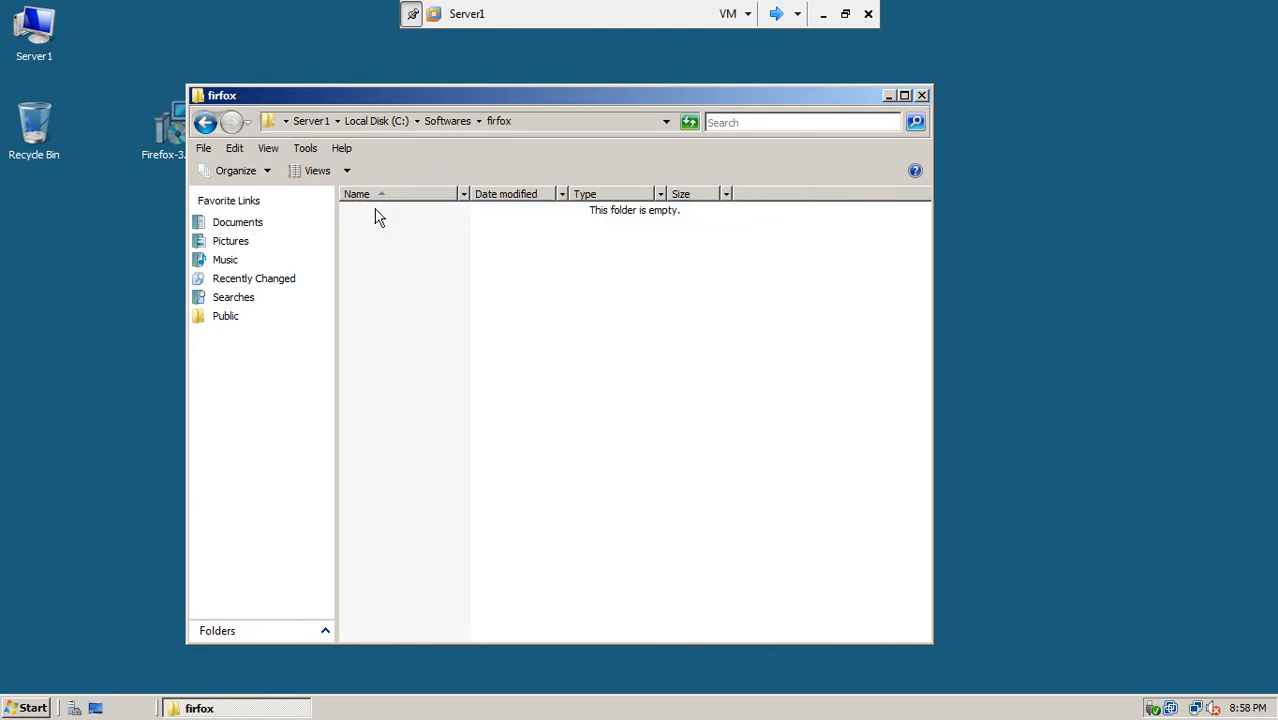
right_click(378, 217)
click(408, 330)
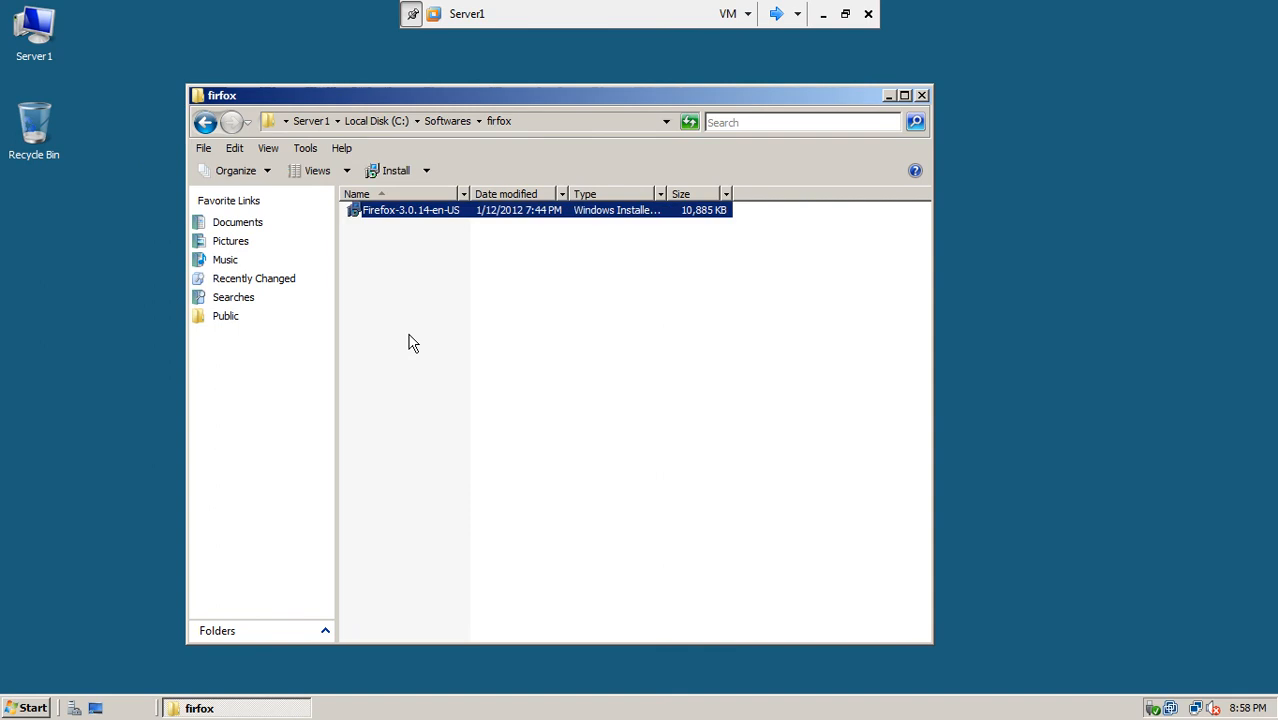
click(205, 121)
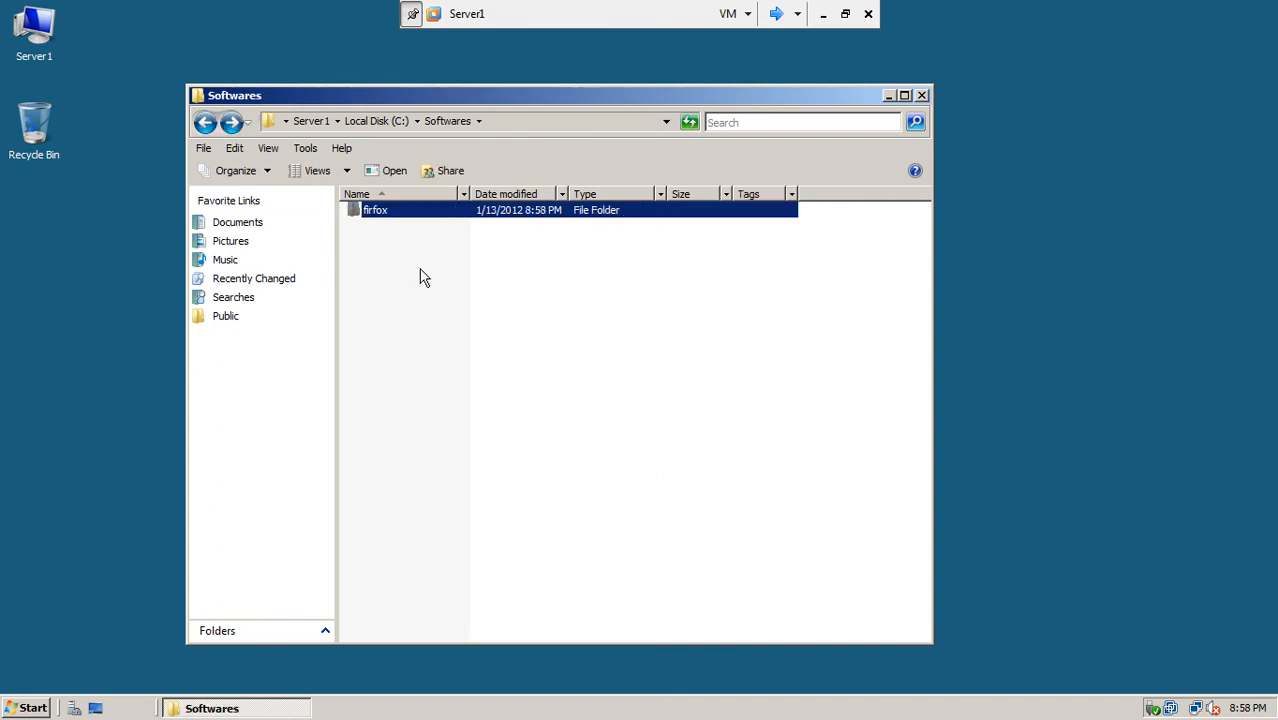
click(205, 121)
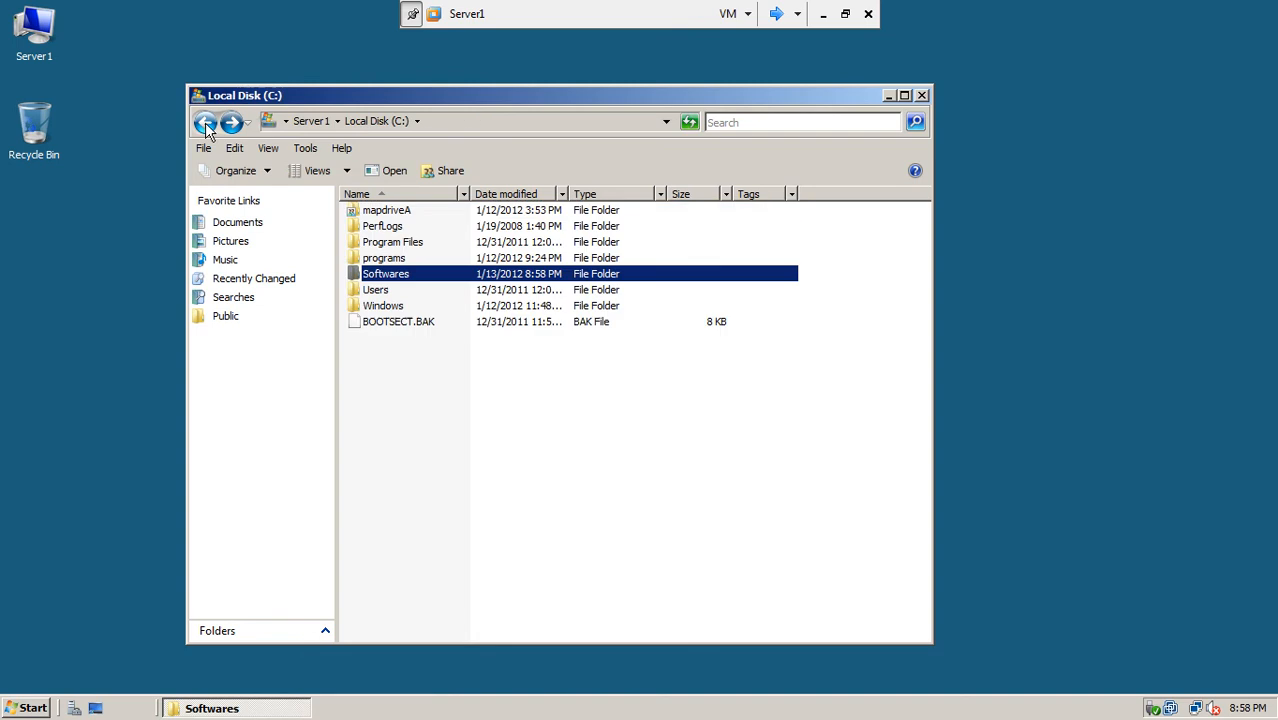
click(425, 420)
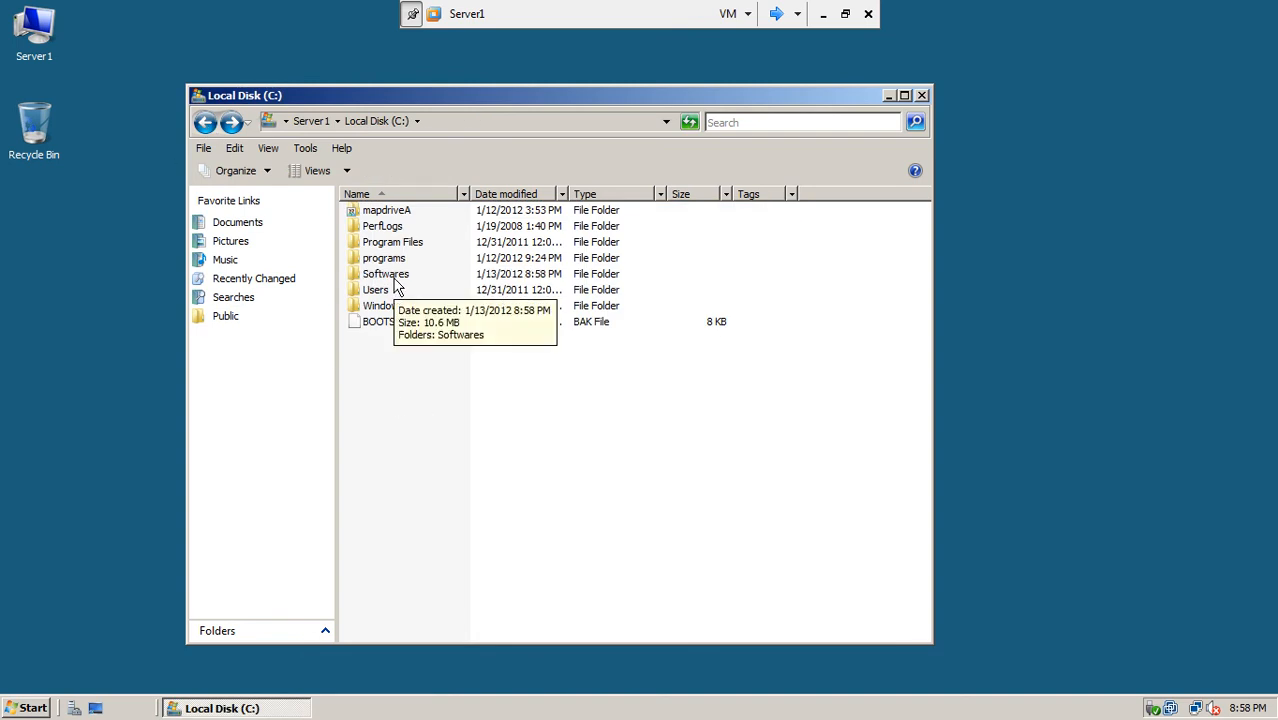
Step: Share the Softwares folder as \\SERVER1\Softwares, adding Everyone with Reader access
right_click(398, 287)
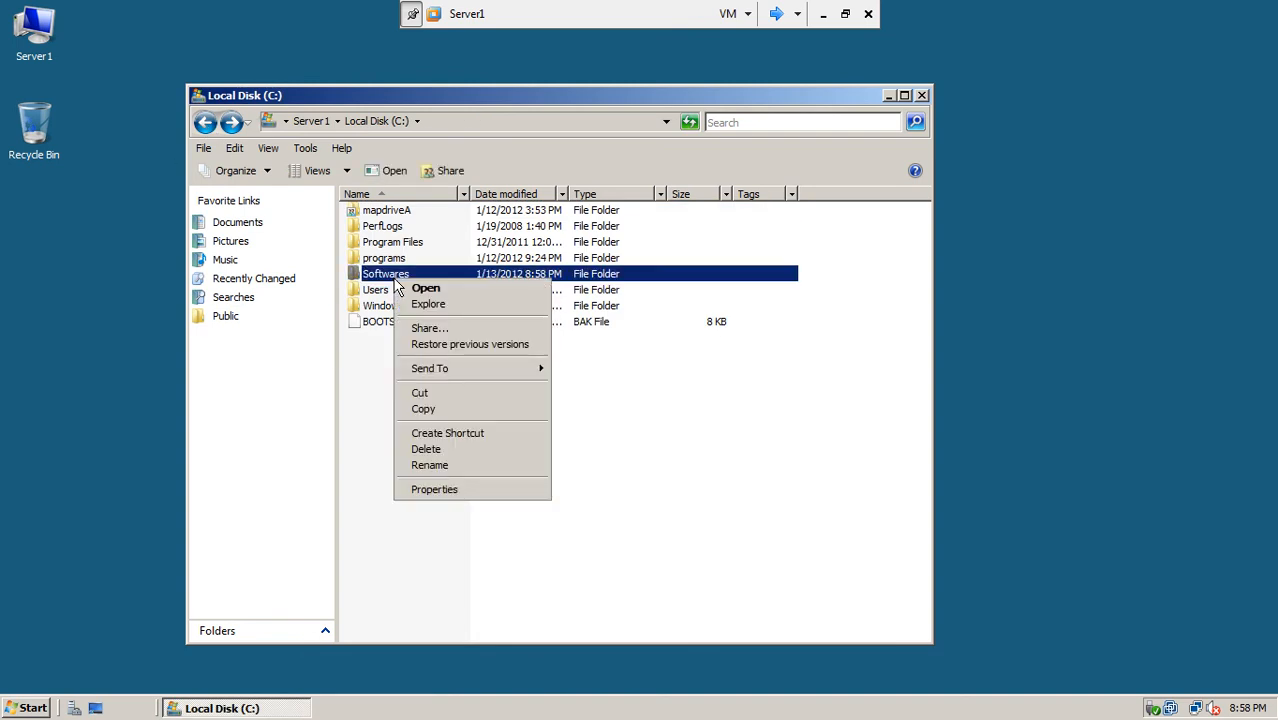
click(420, 329)
text(everyone)
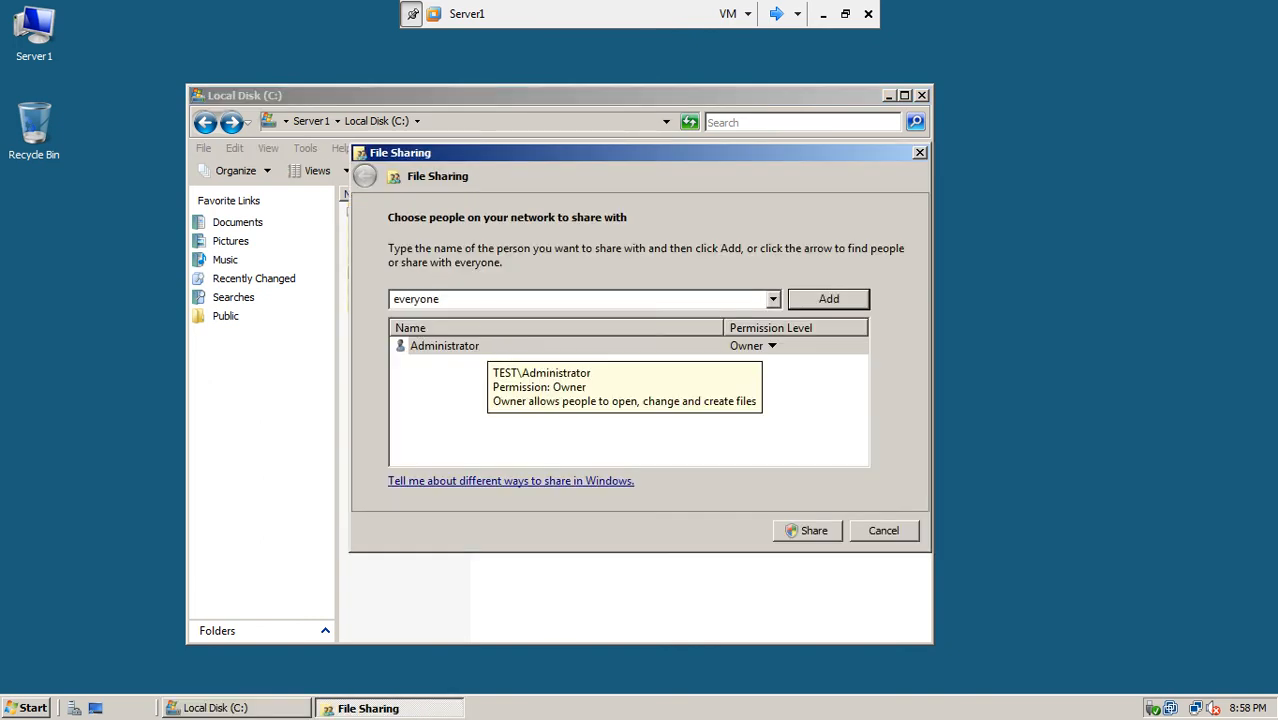
key(Return)
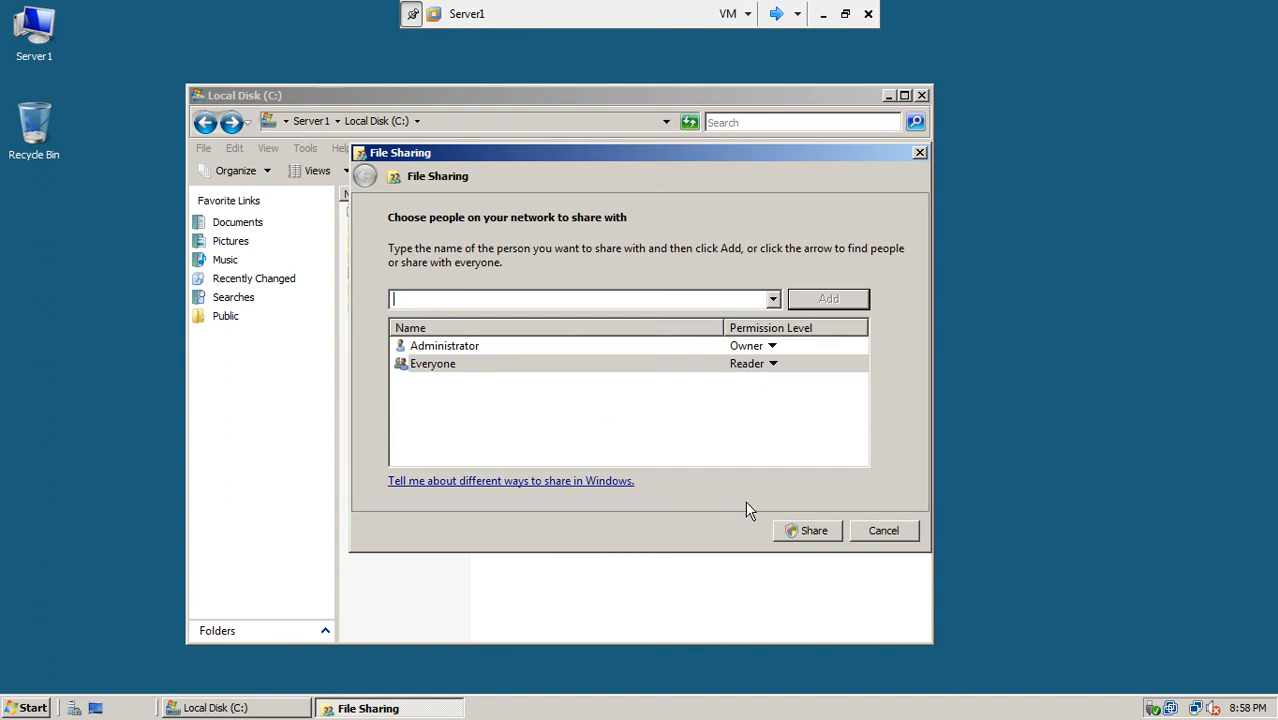
click(808, 533)
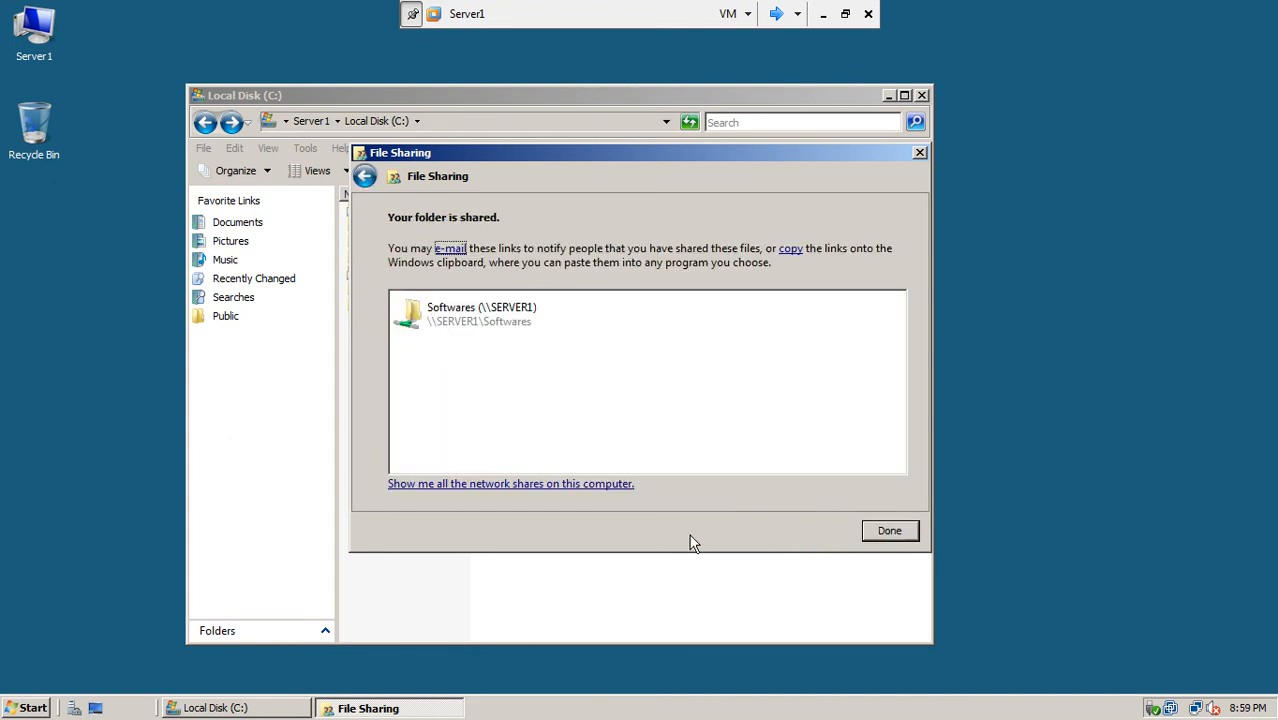
click(887, 531)
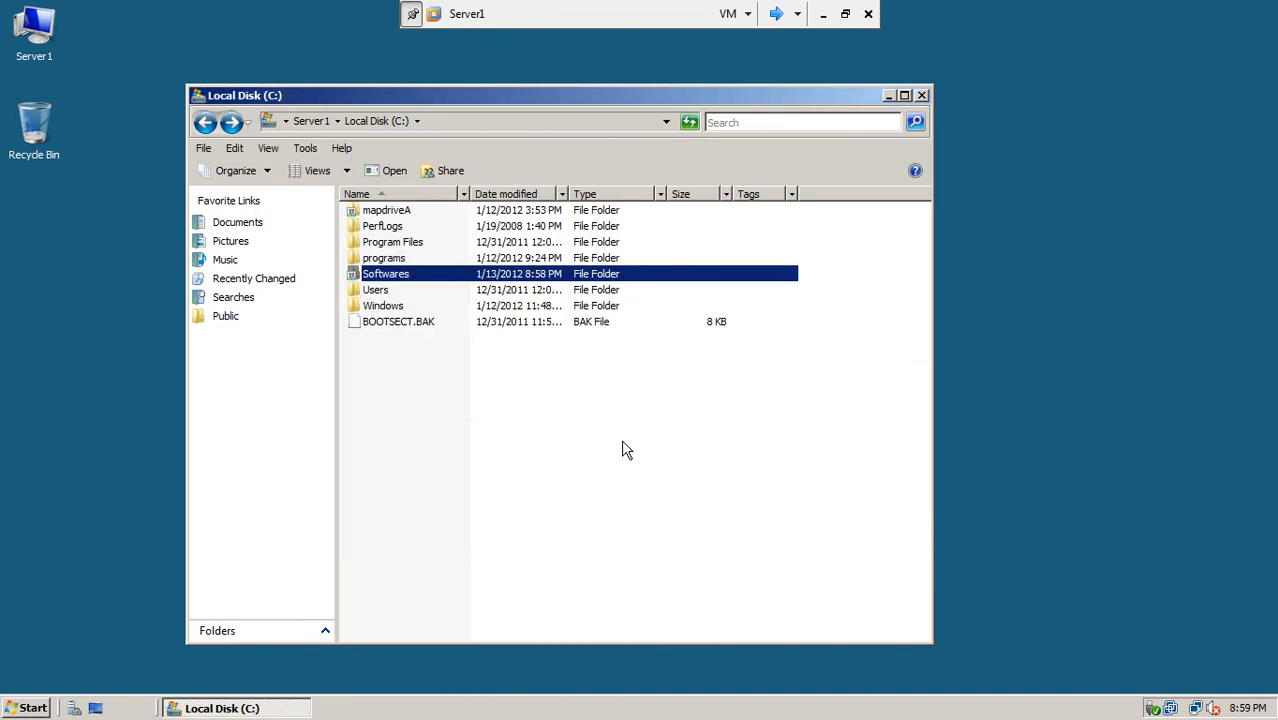
click(586, 437)
Step: Close the Local Disk (C:) window and refresh the Server1 desktop
click(408, 280)
click(922, 96)
right_click(235, 286)
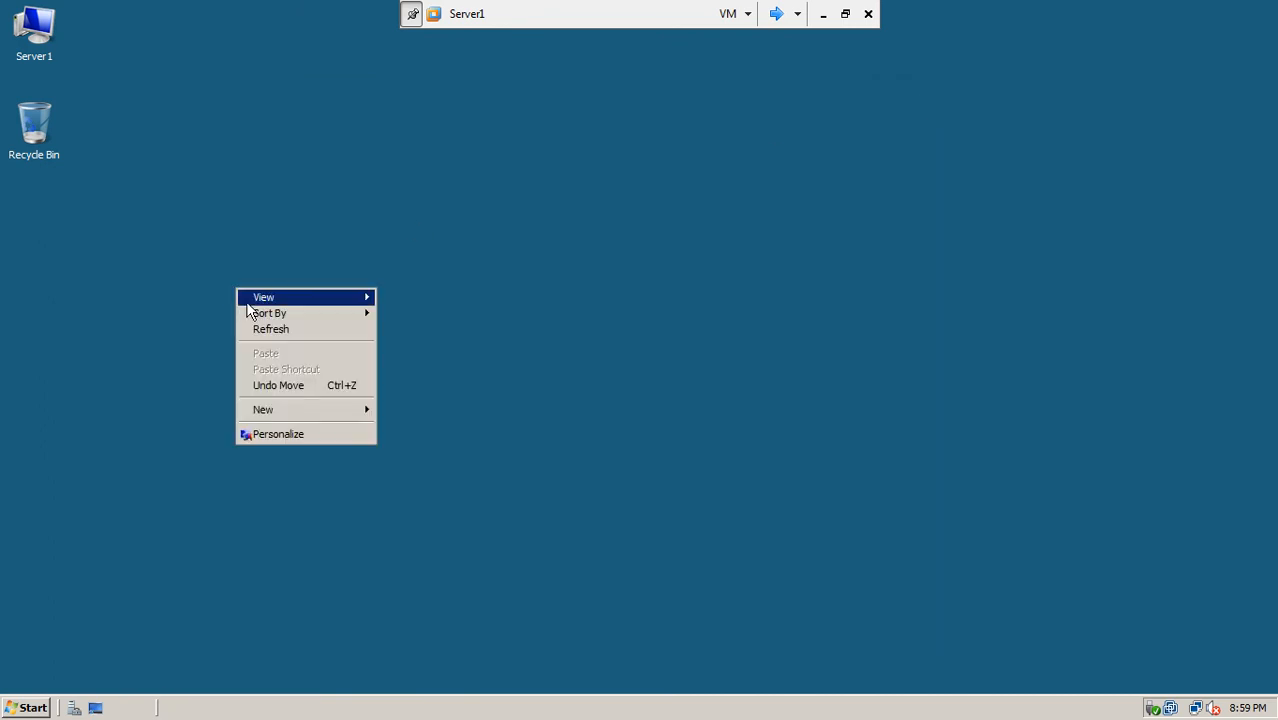
click(264, 326)
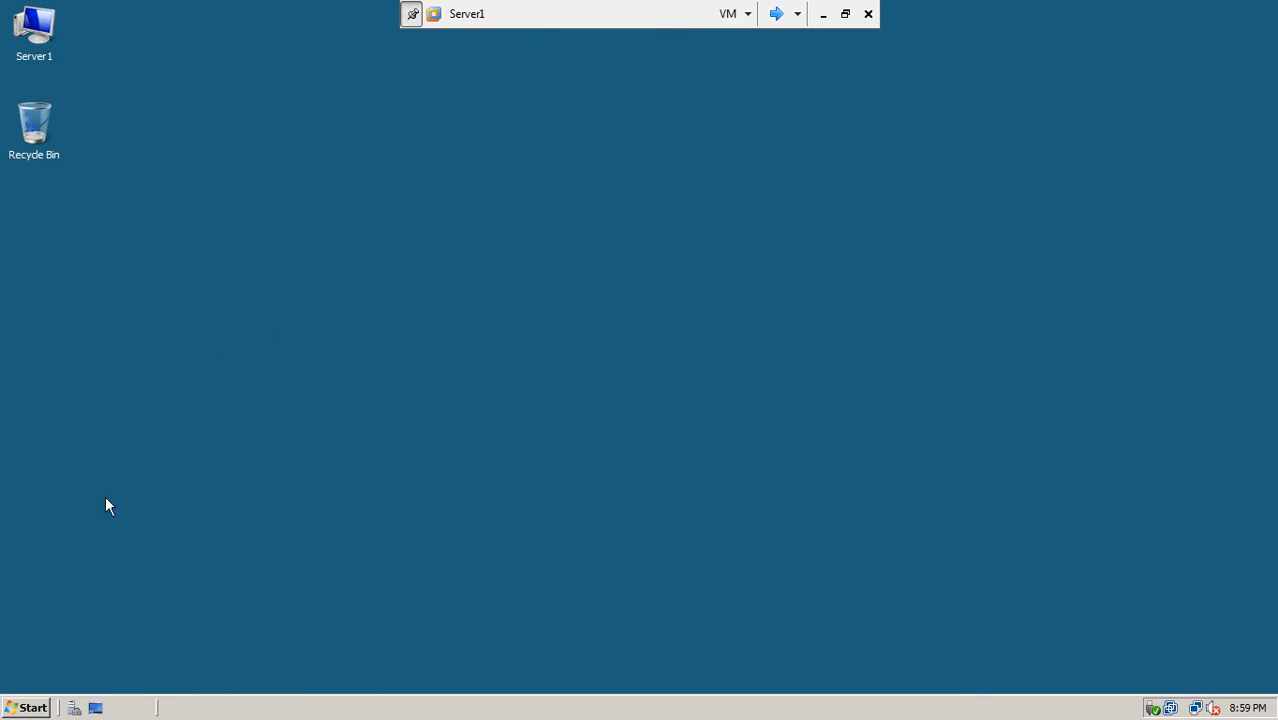
Step: Launch Group Policy Management from Administrative Tools in the Start menu
click(24, 705)
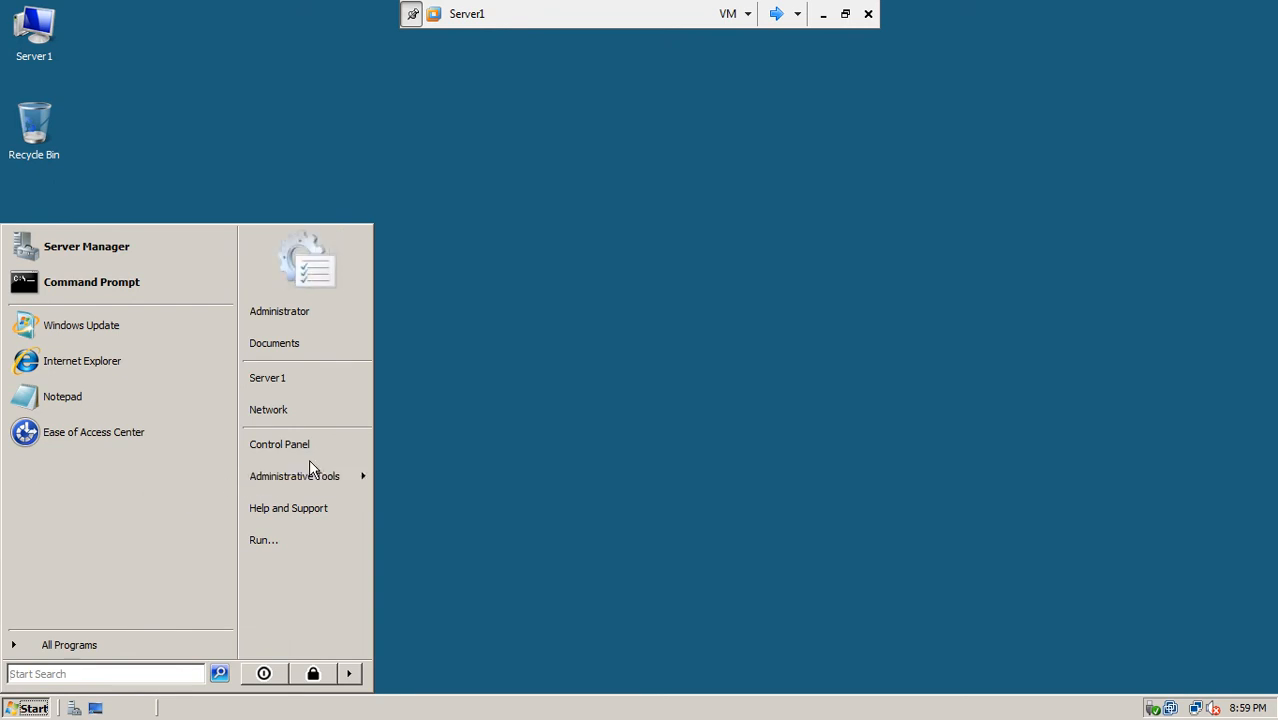
mouse_move(326, 477)
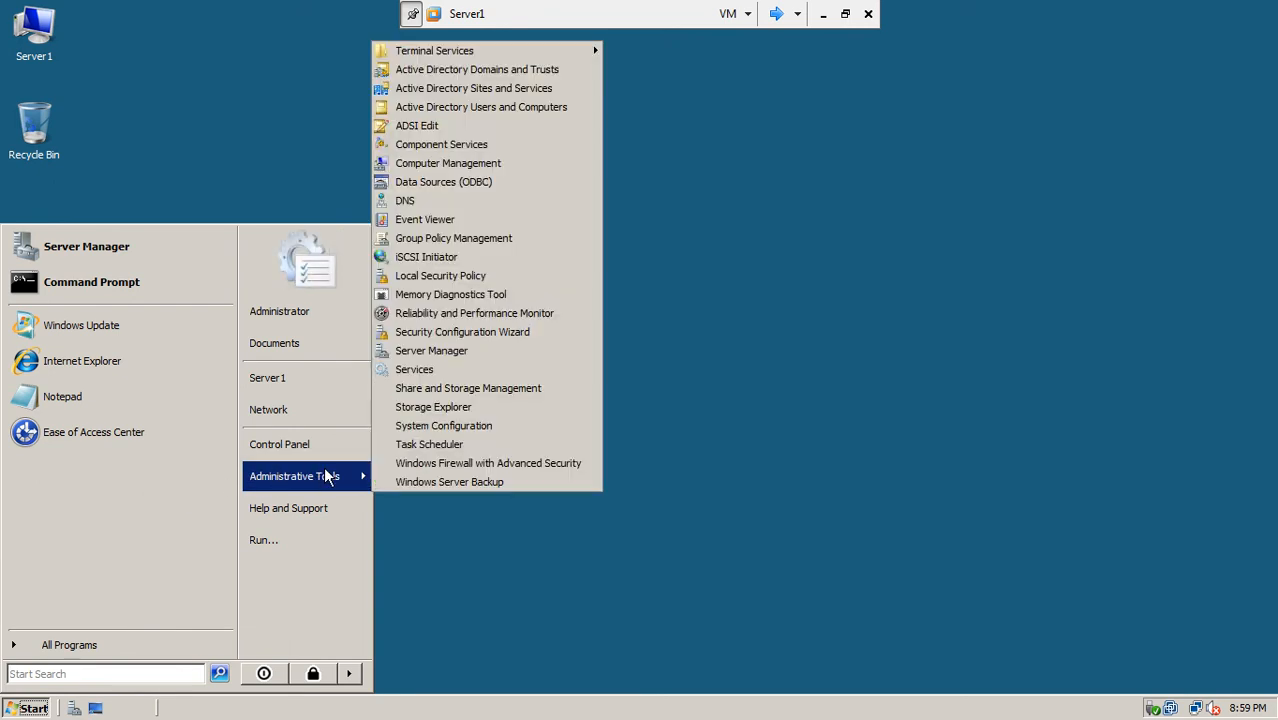
click(505, 250)
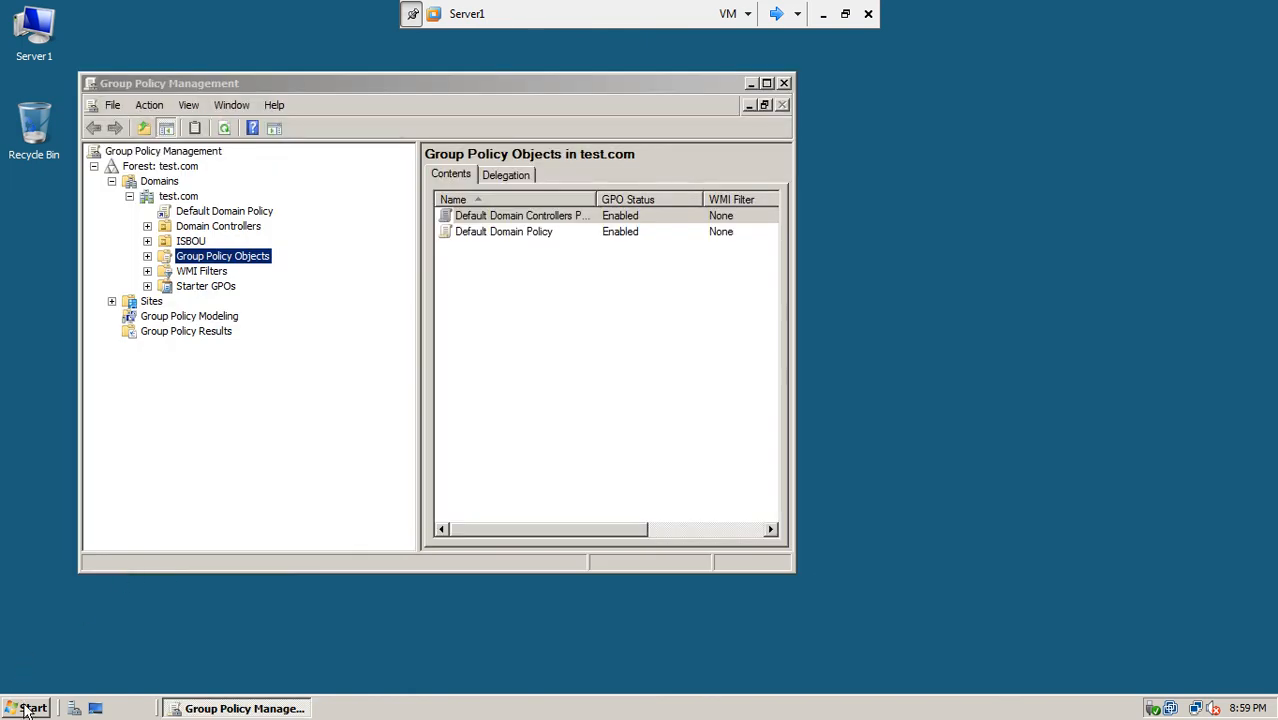
Step: Open Active Directory Users and Computers and list the StandardComputers OU with WIN7-1 and WIN7-2
click(27, 708)
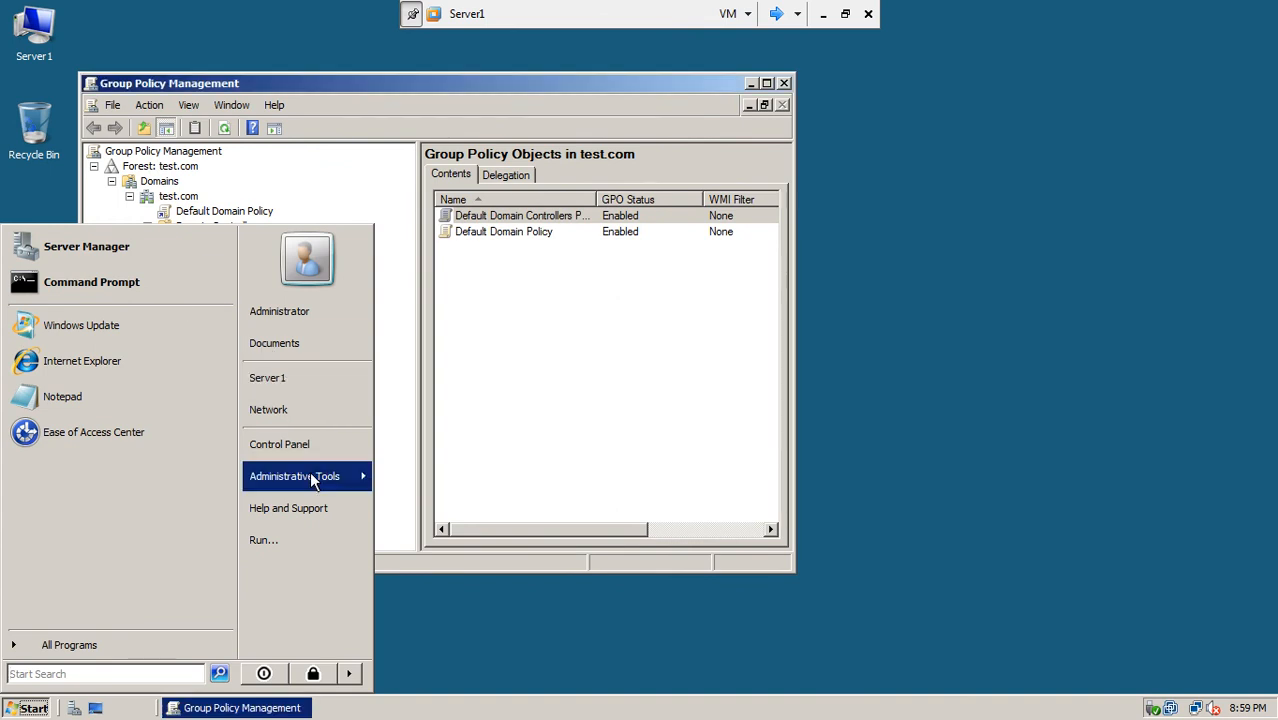
mouse_move(313, 481)
click(518, 107)
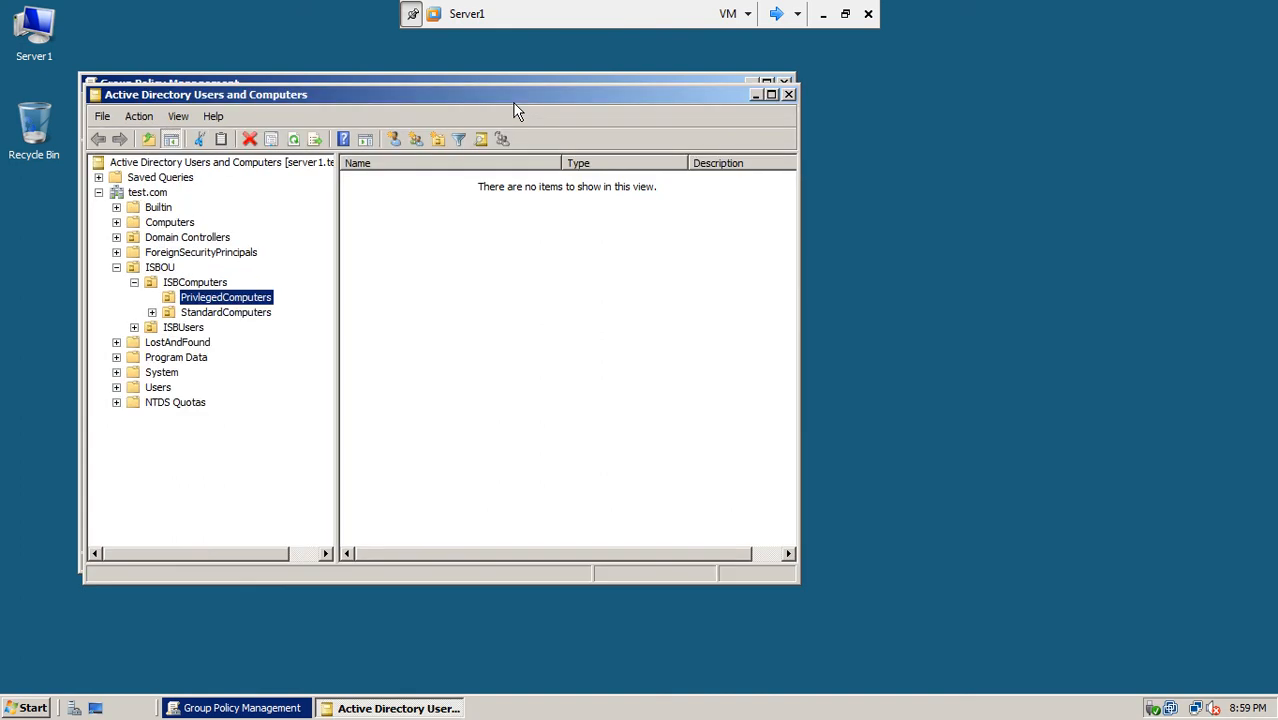
click(206, 314)
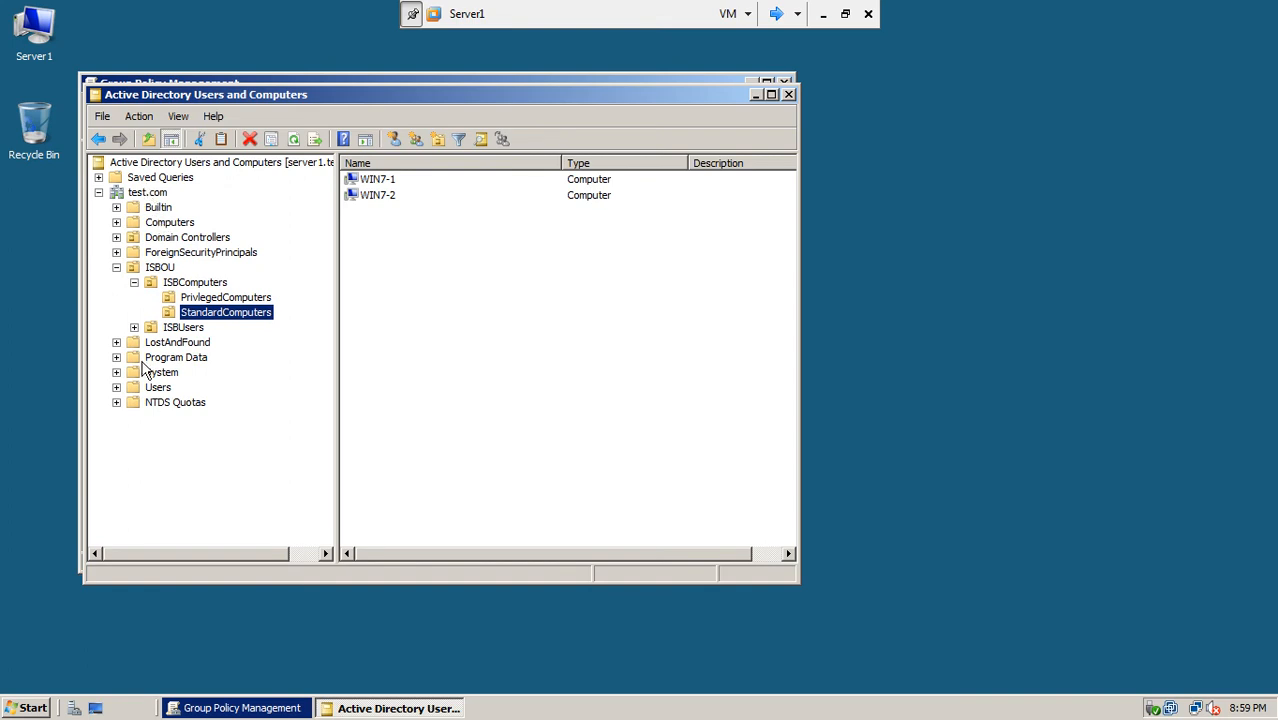
drag(650, 93, 752, 175)
Step: Create a new GPO named softwareInstall under Group Policy Objects
click(678, 87)
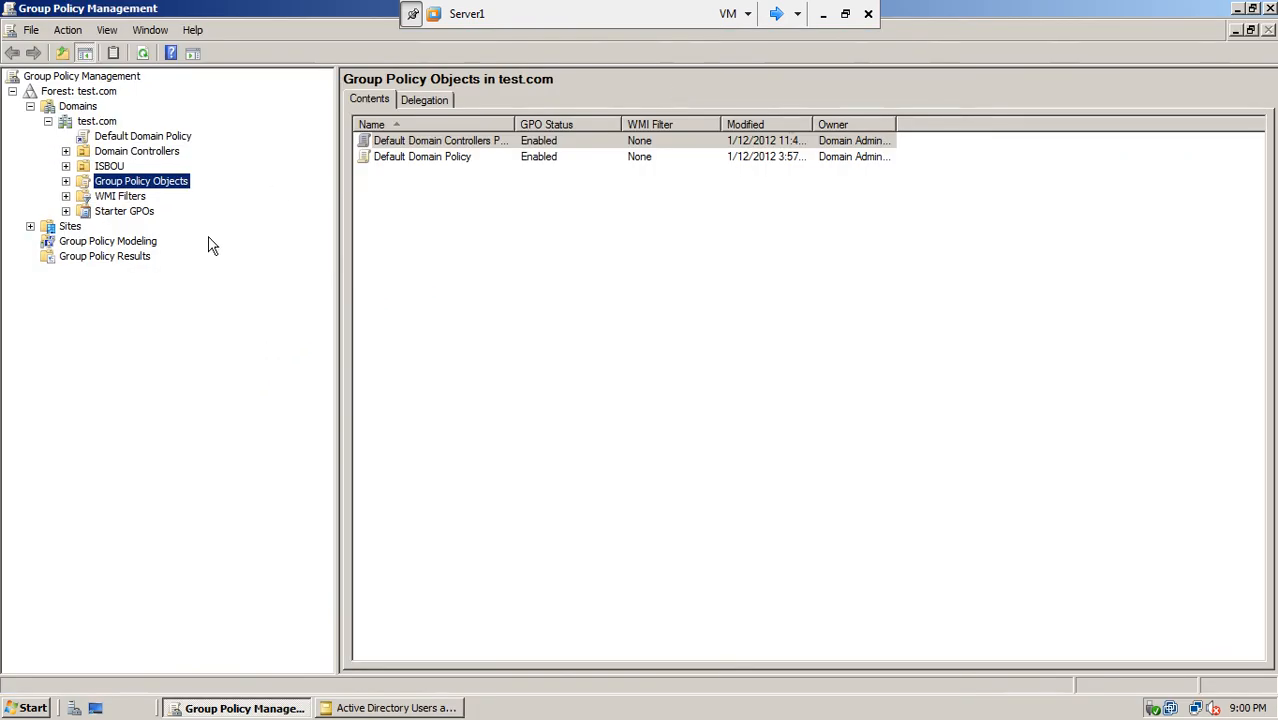
click(129, 138)
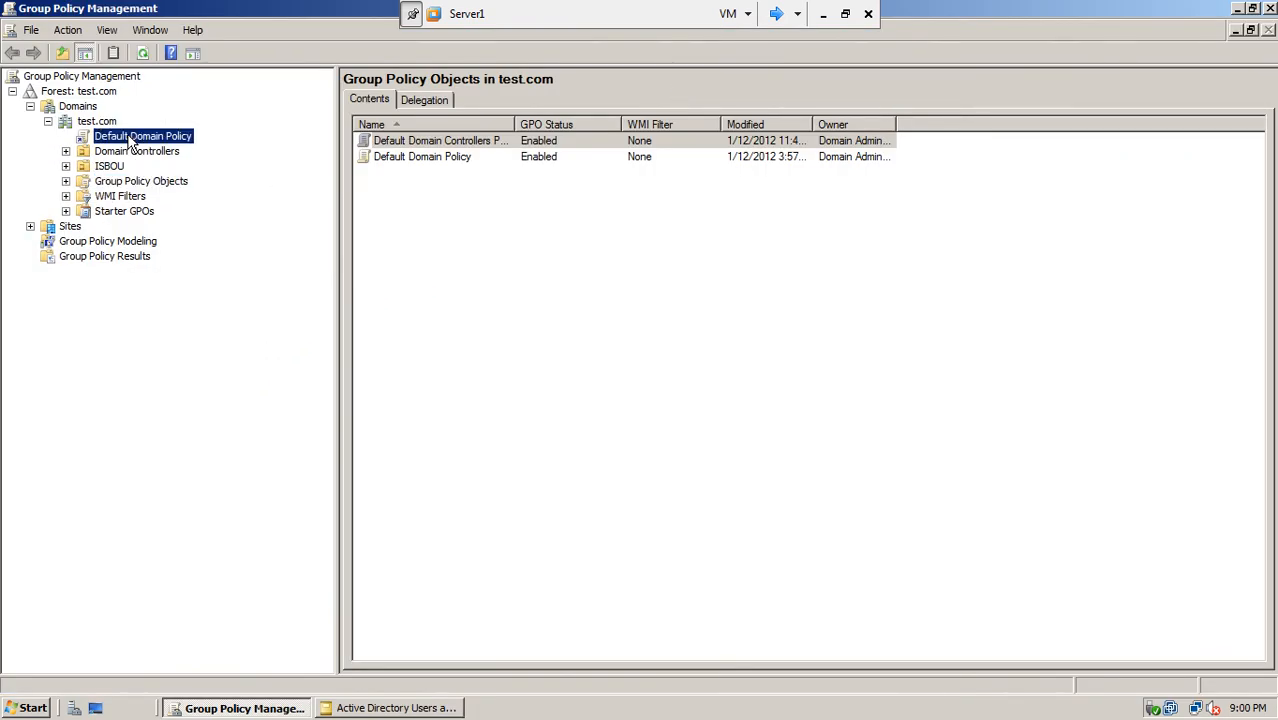
click(66, 182)
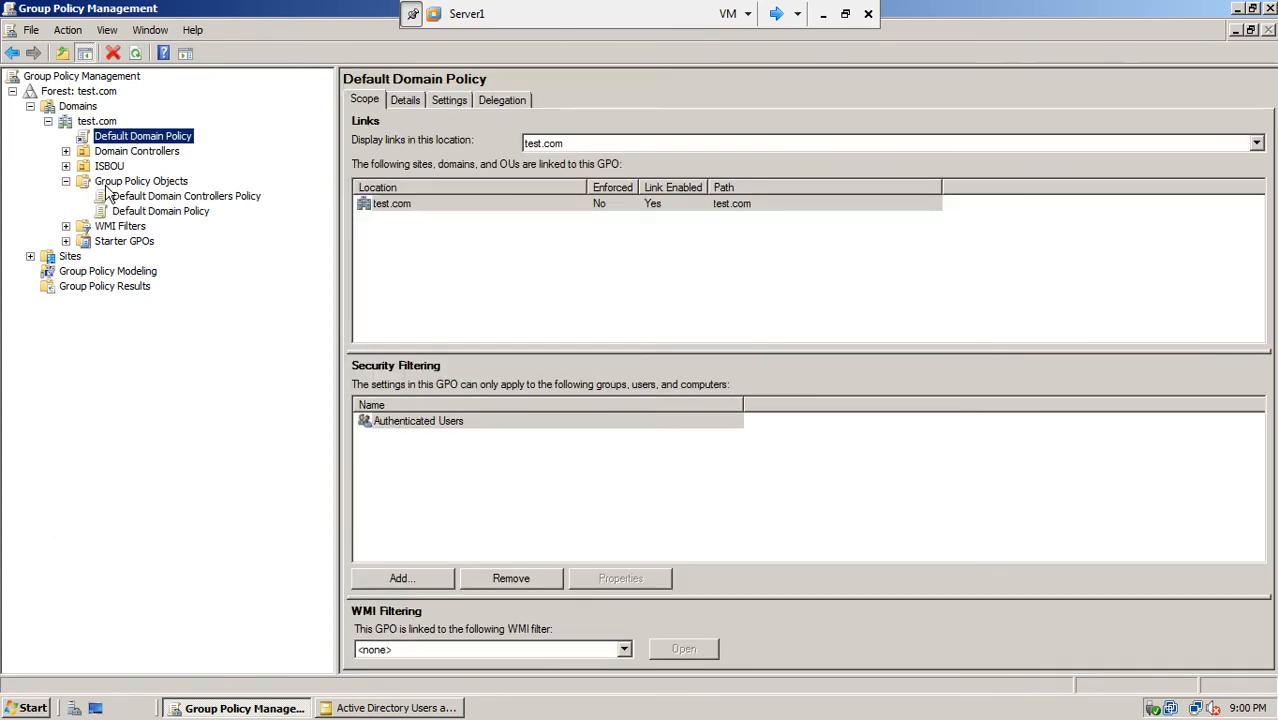
click(112, 190)
right_click(113, 192)
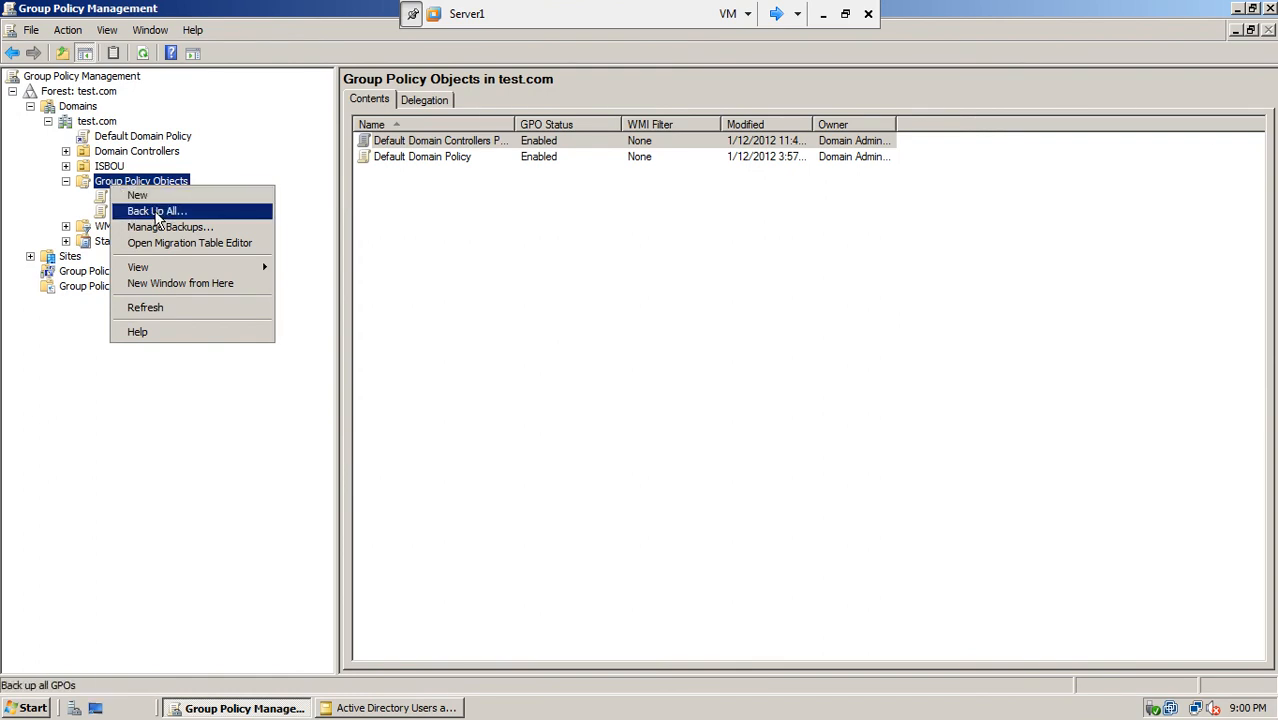
click(150, 195)
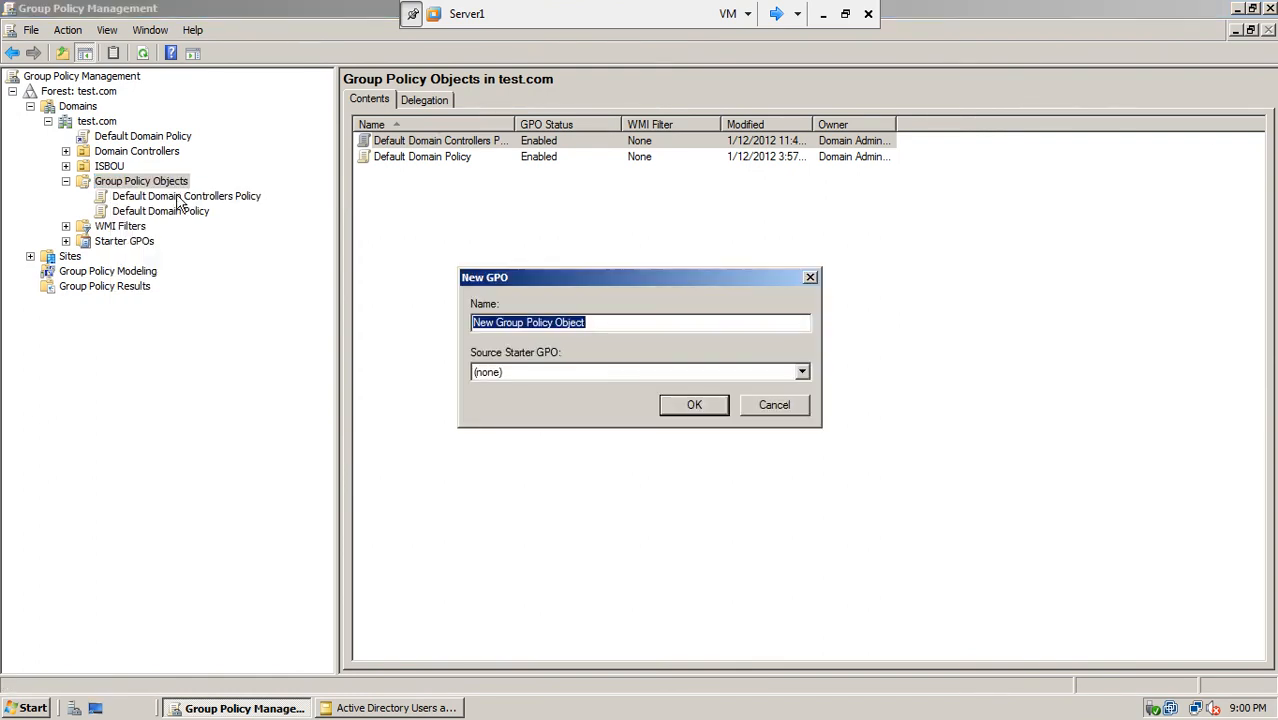
text(softwar)
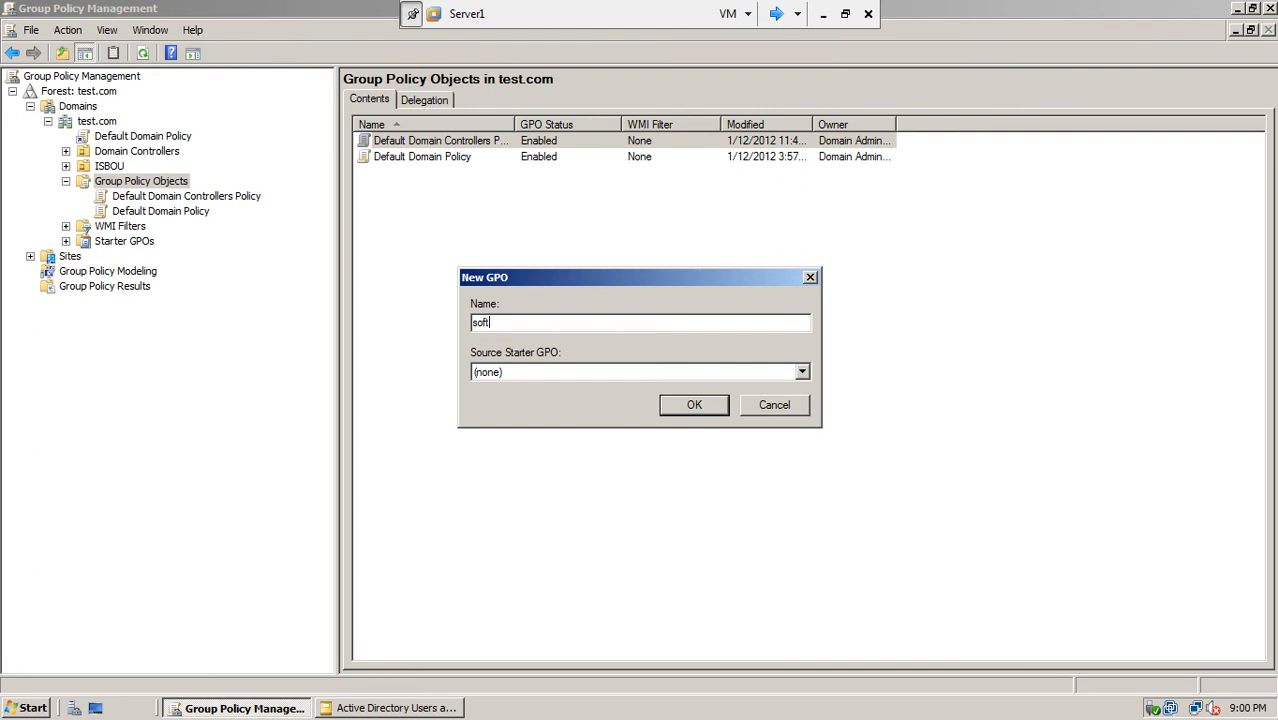
text(eInstall)
click(677, 405)
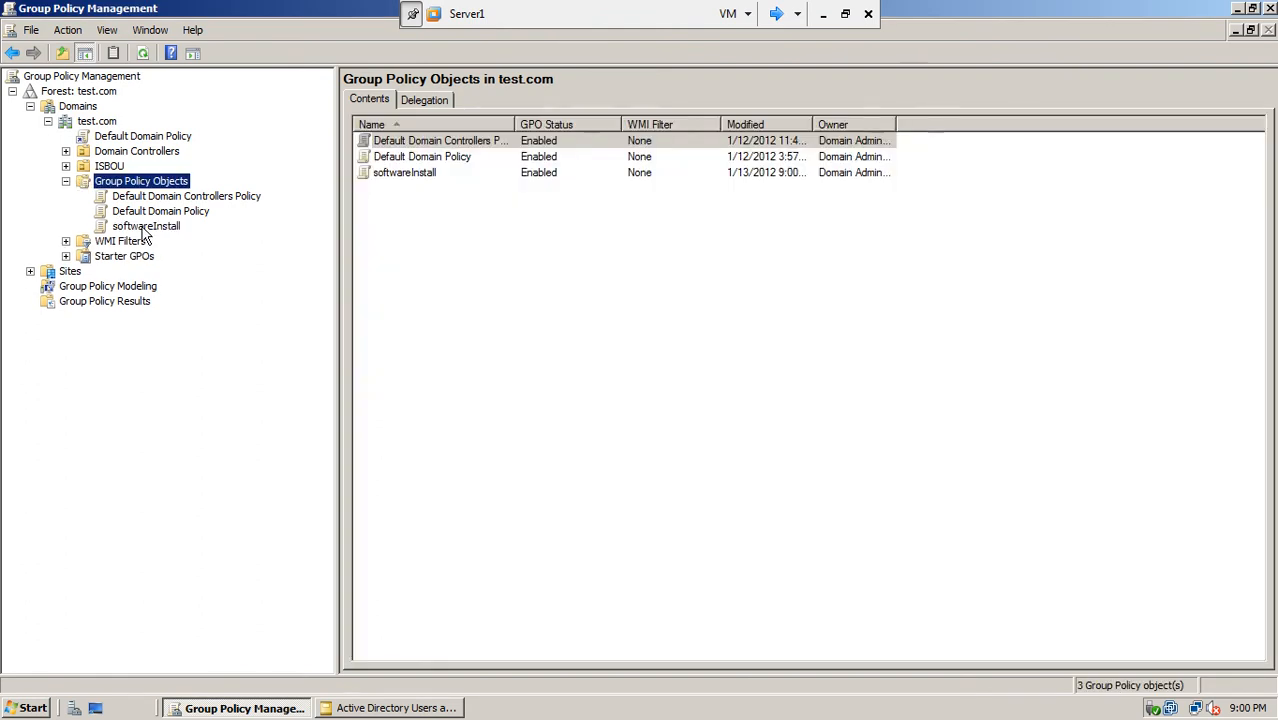
Step: Open the softwareInstall GPO in Group Policy Management Editor
click(145, 228)
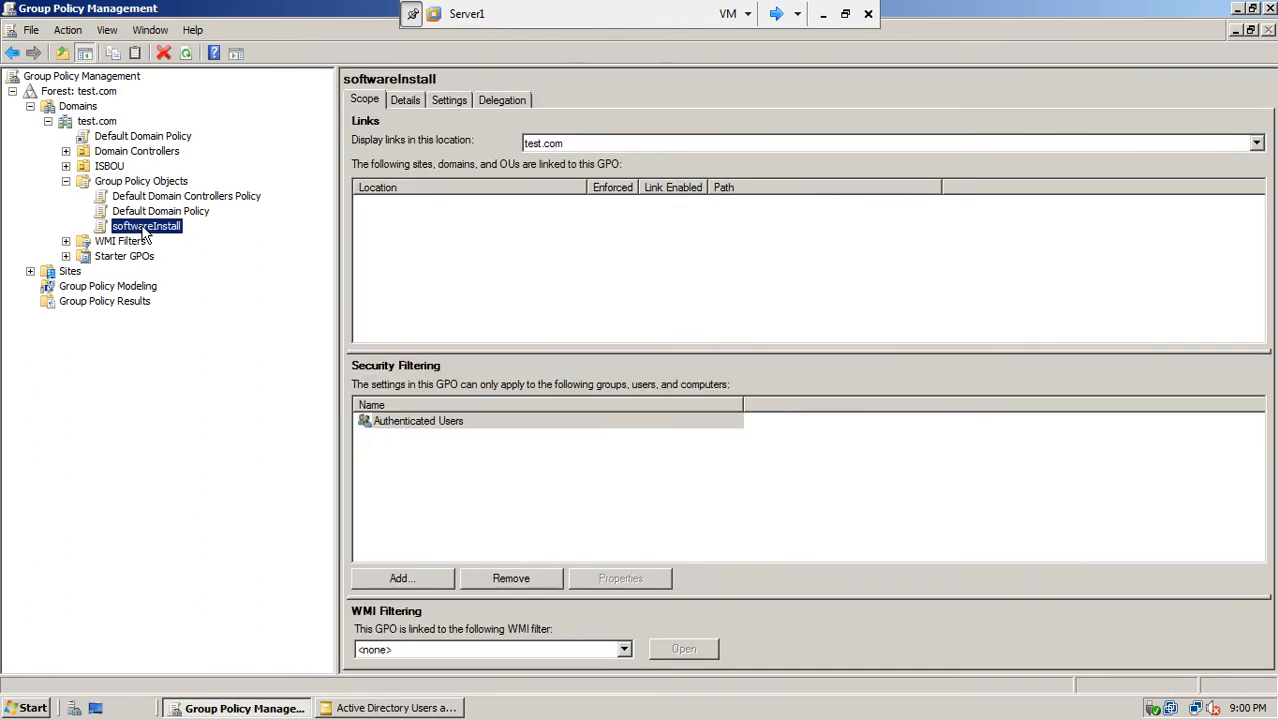
right_click(145, 229)
click(165, 240)
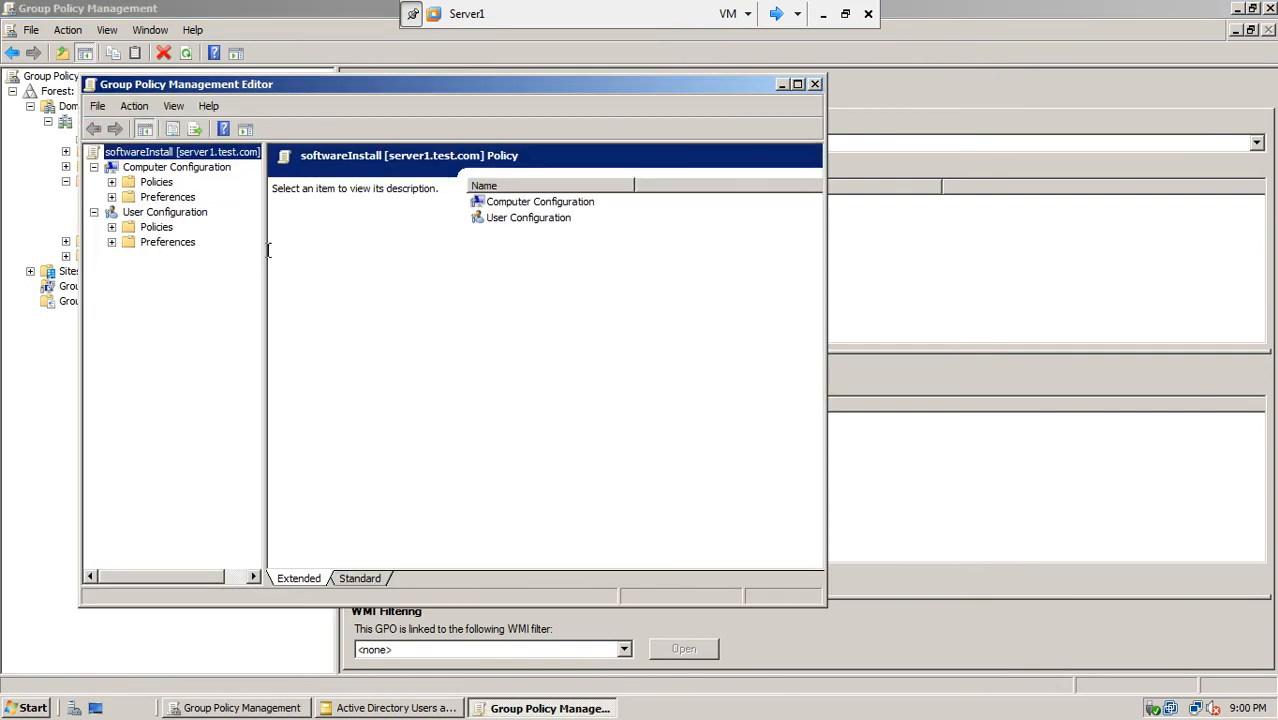
Step: Expand Computer and User Configuration Software Settings to view both empty Software installation nodes
drag(266, 253, 362, 248)
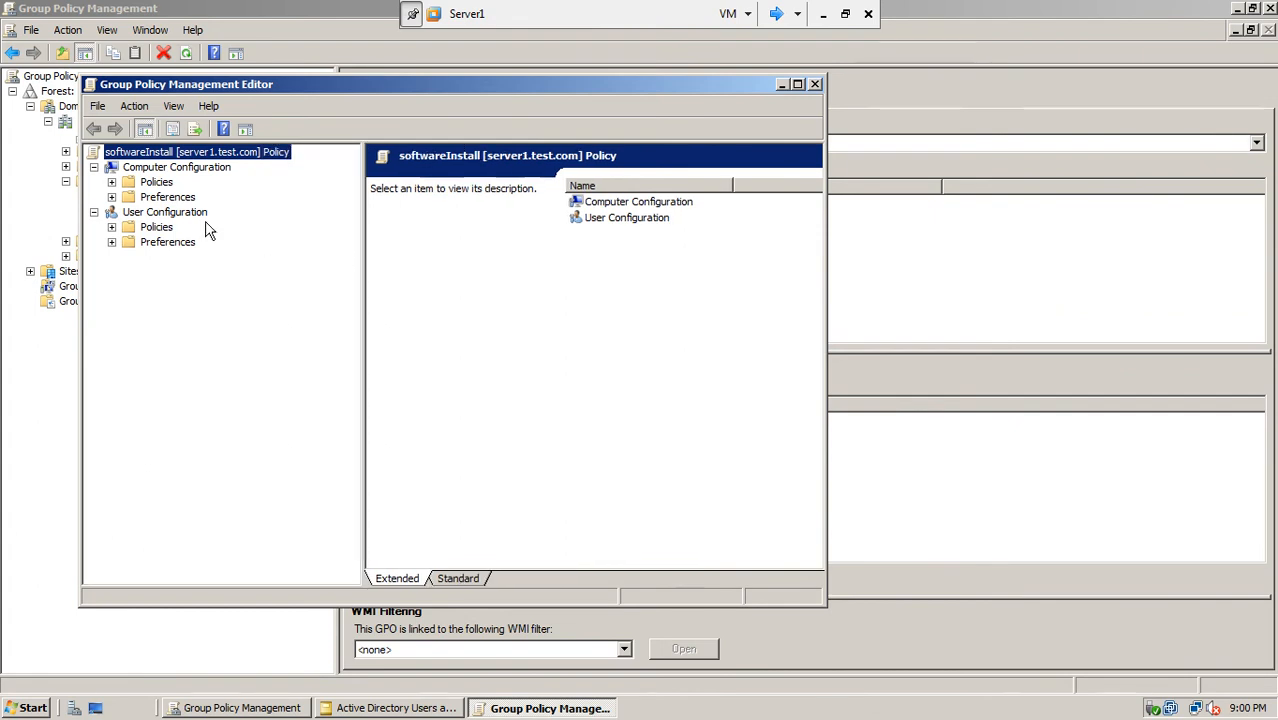
click(112, 184)
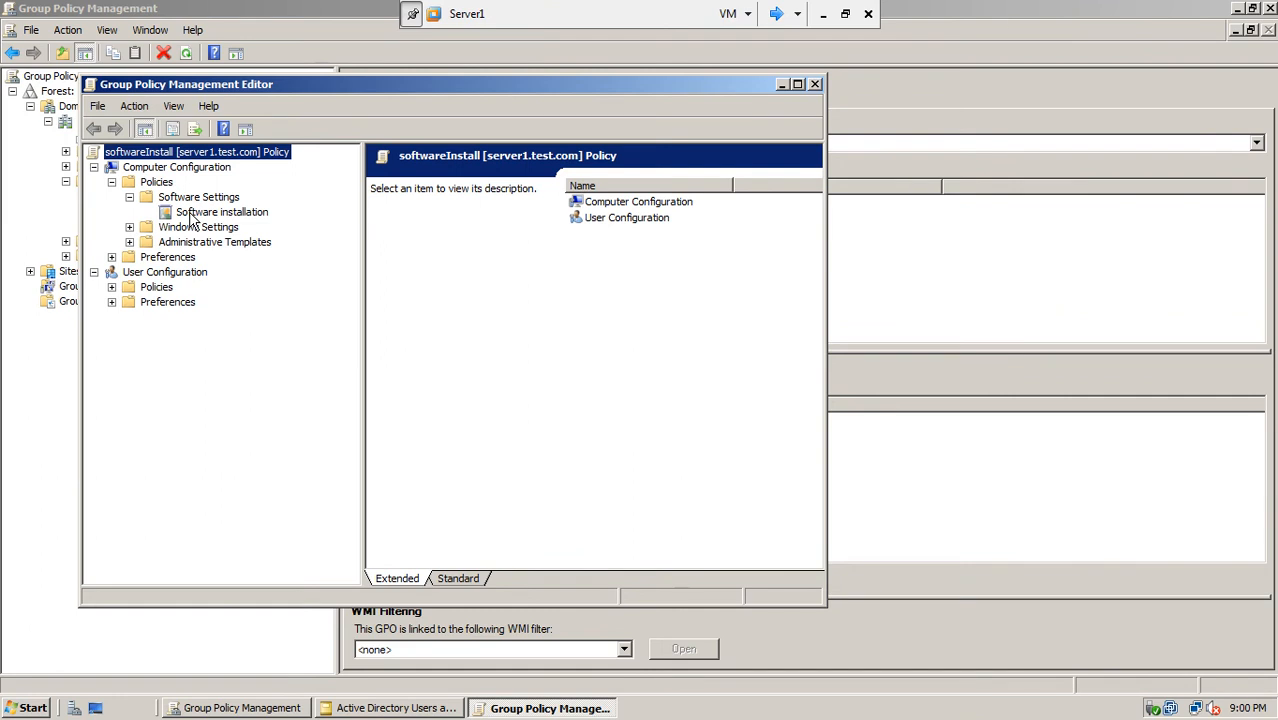
click(111, 287)
click(129, 302)
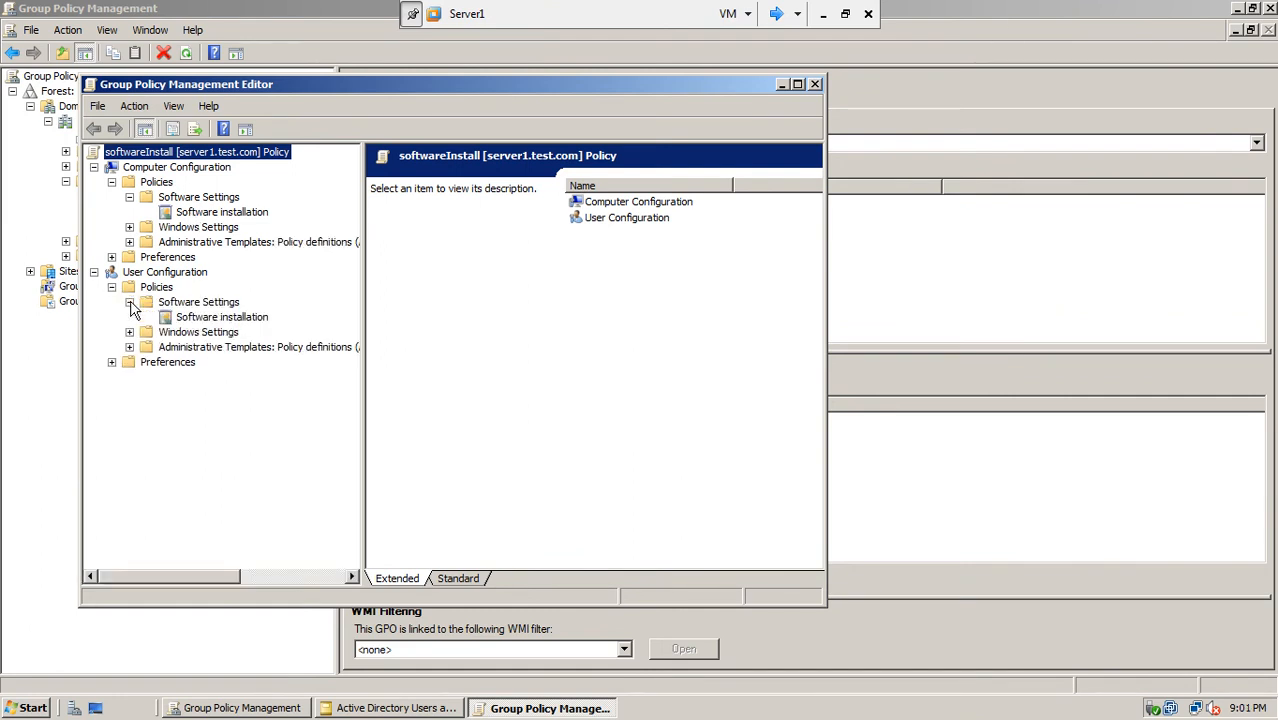
click(205, 318)
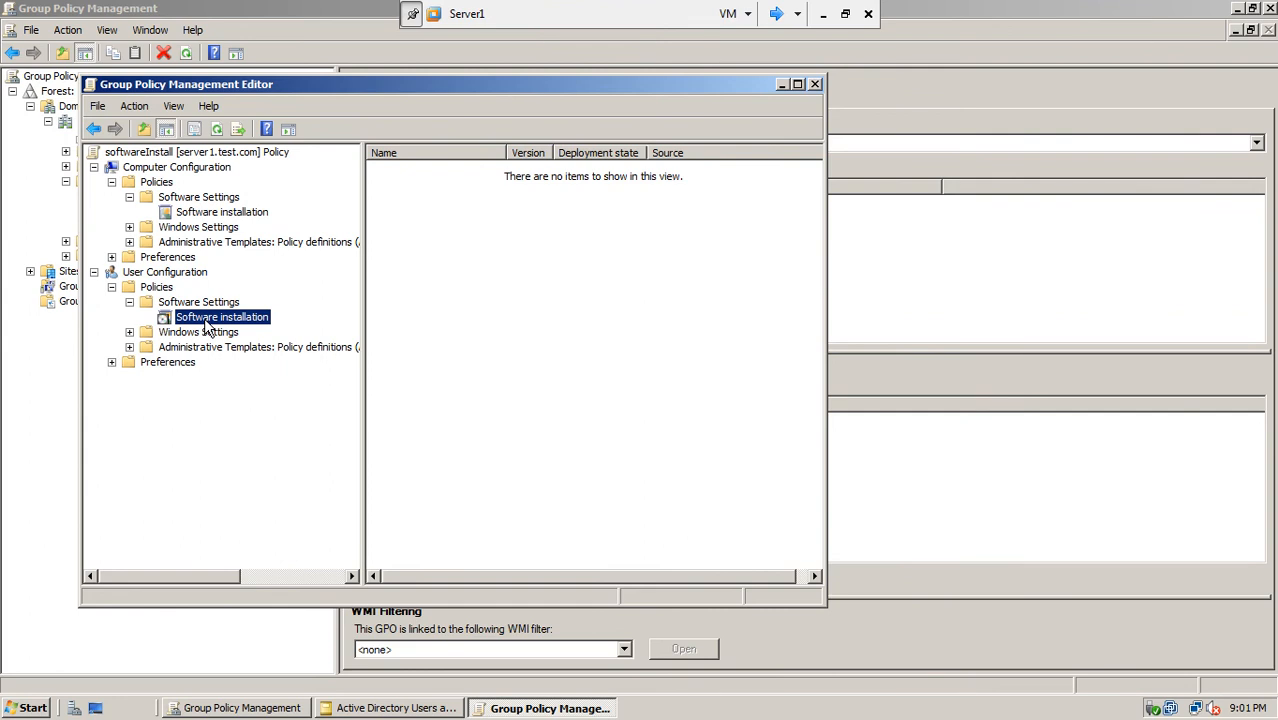
click(196, 213)
drag(290, 91, 425, 66)
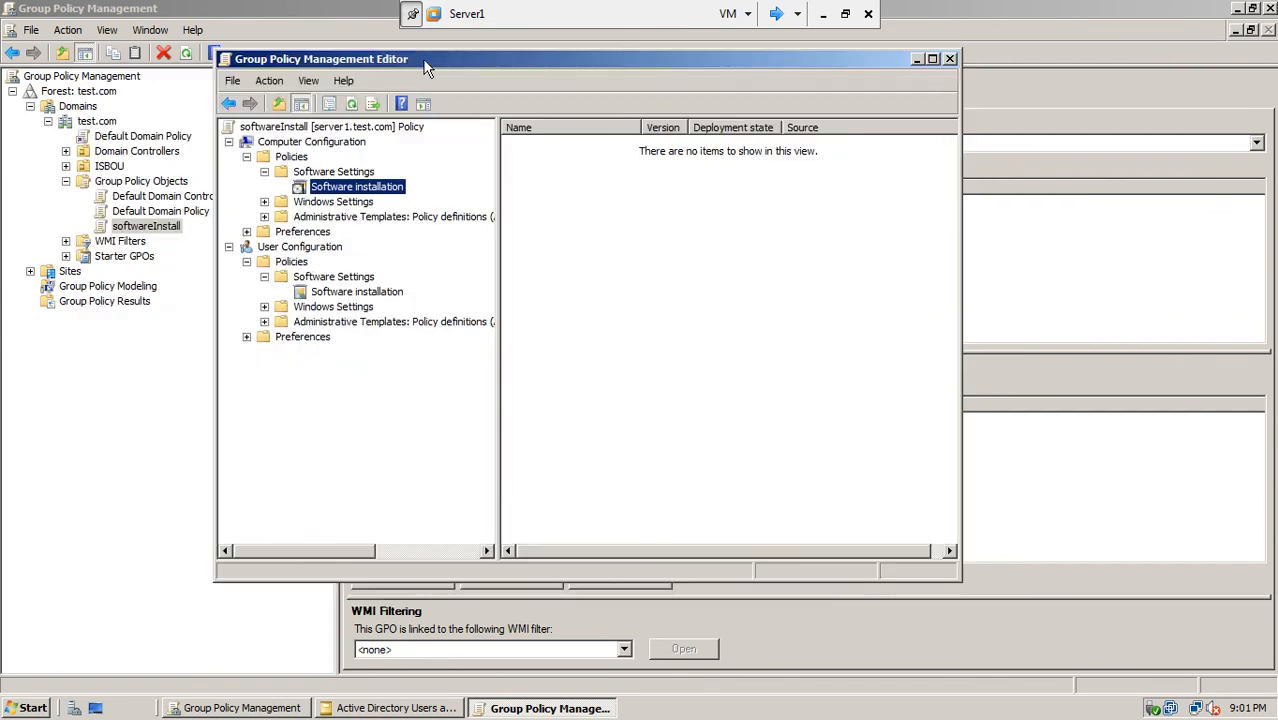
right_click(362, 192)
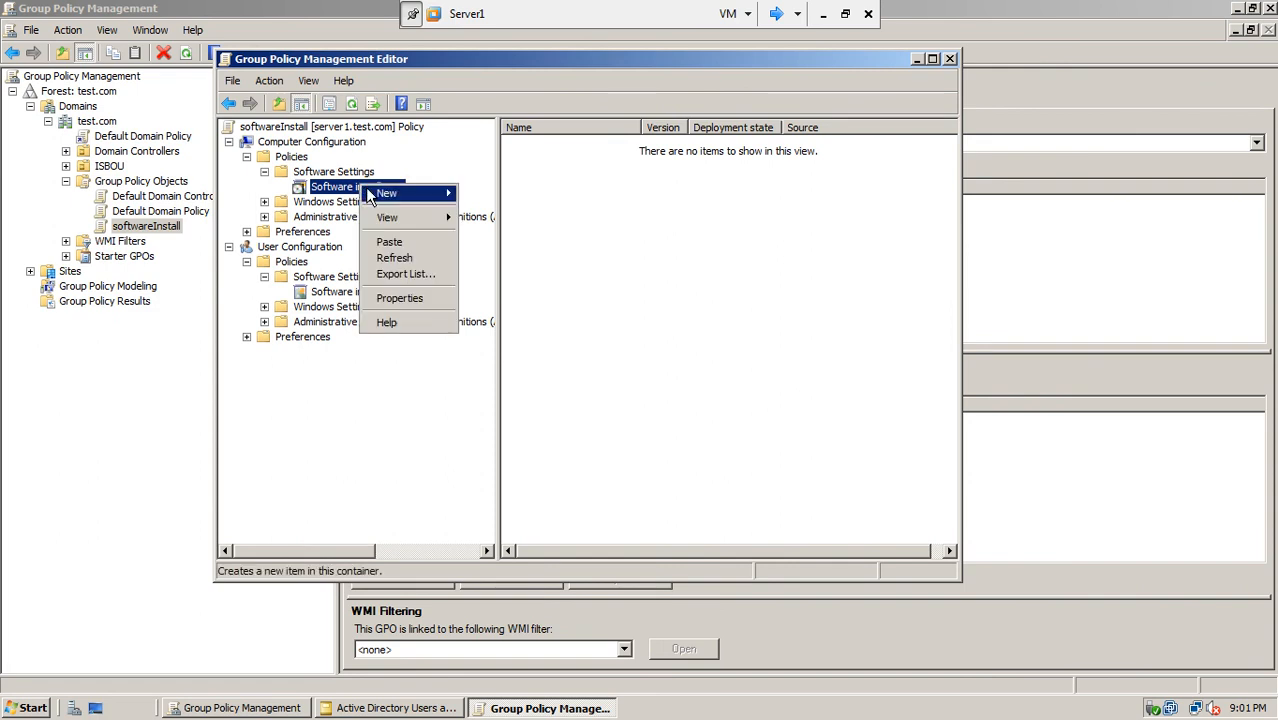
mouse_move(388, 195)
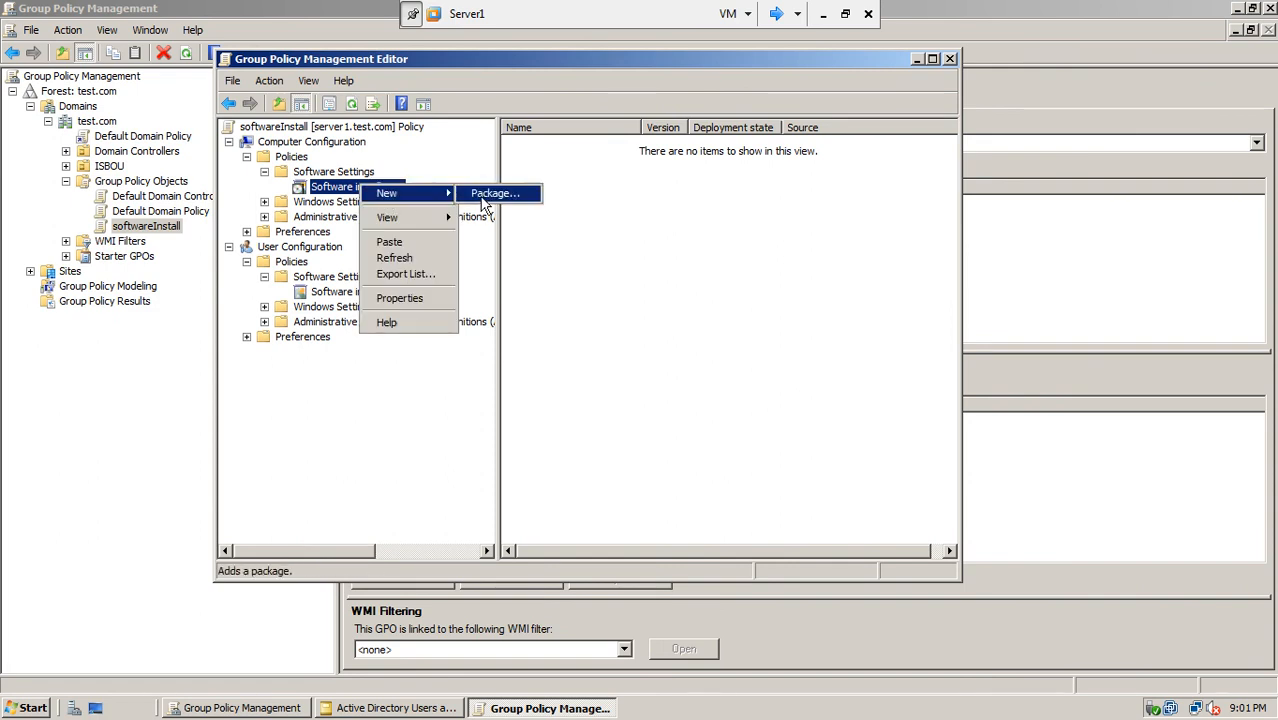
mouse_move(390, 217)
right_click(682, 245)
mouse_move(740, 256)
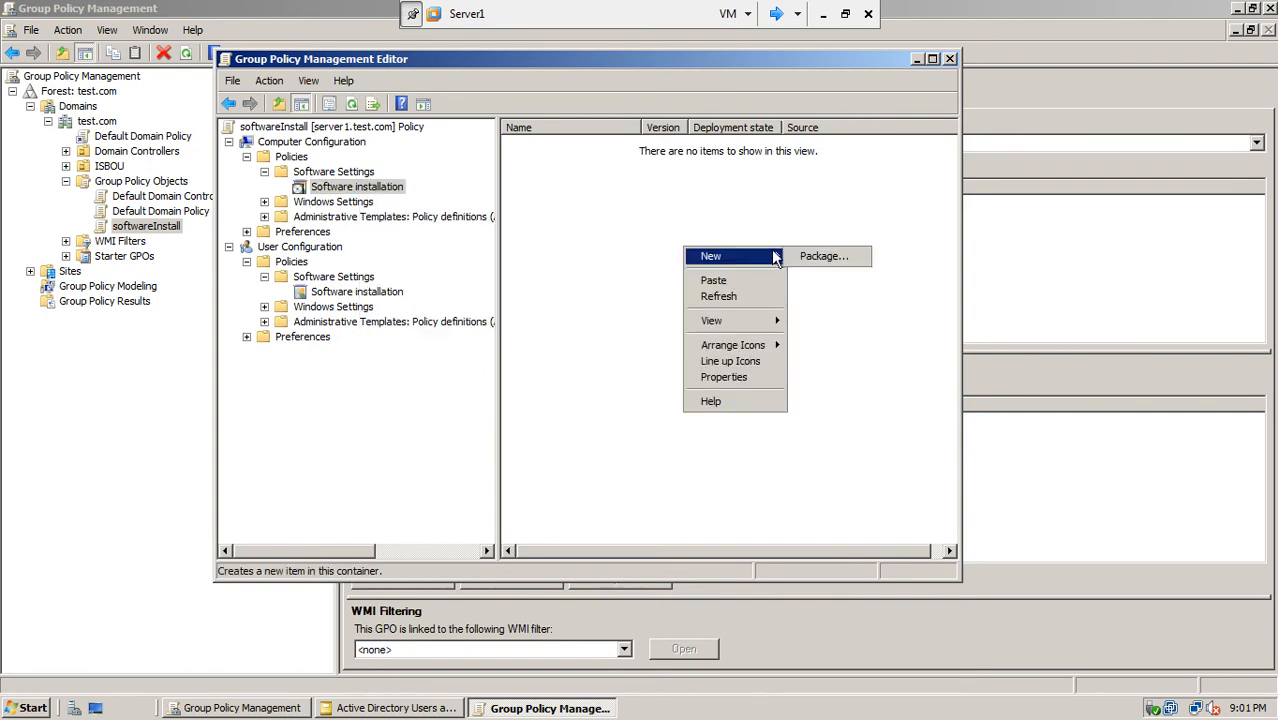
click(825, 257)
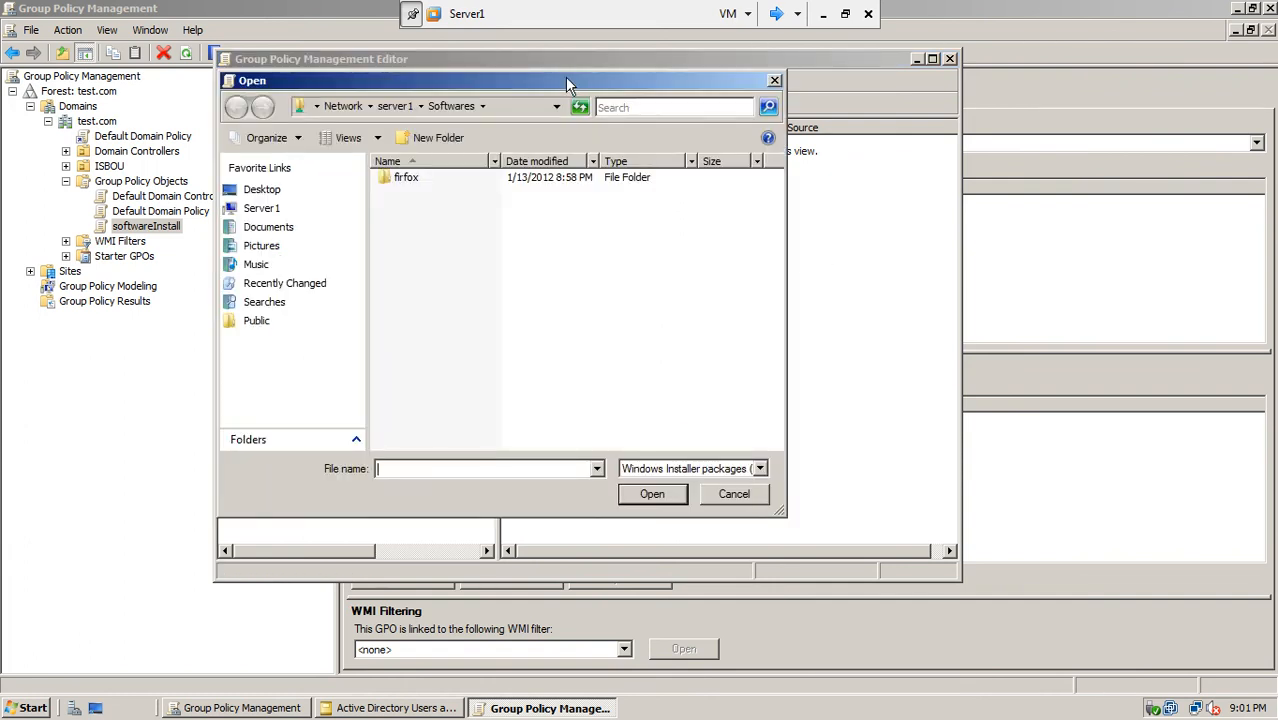
drag(607, 82, 704, 74)
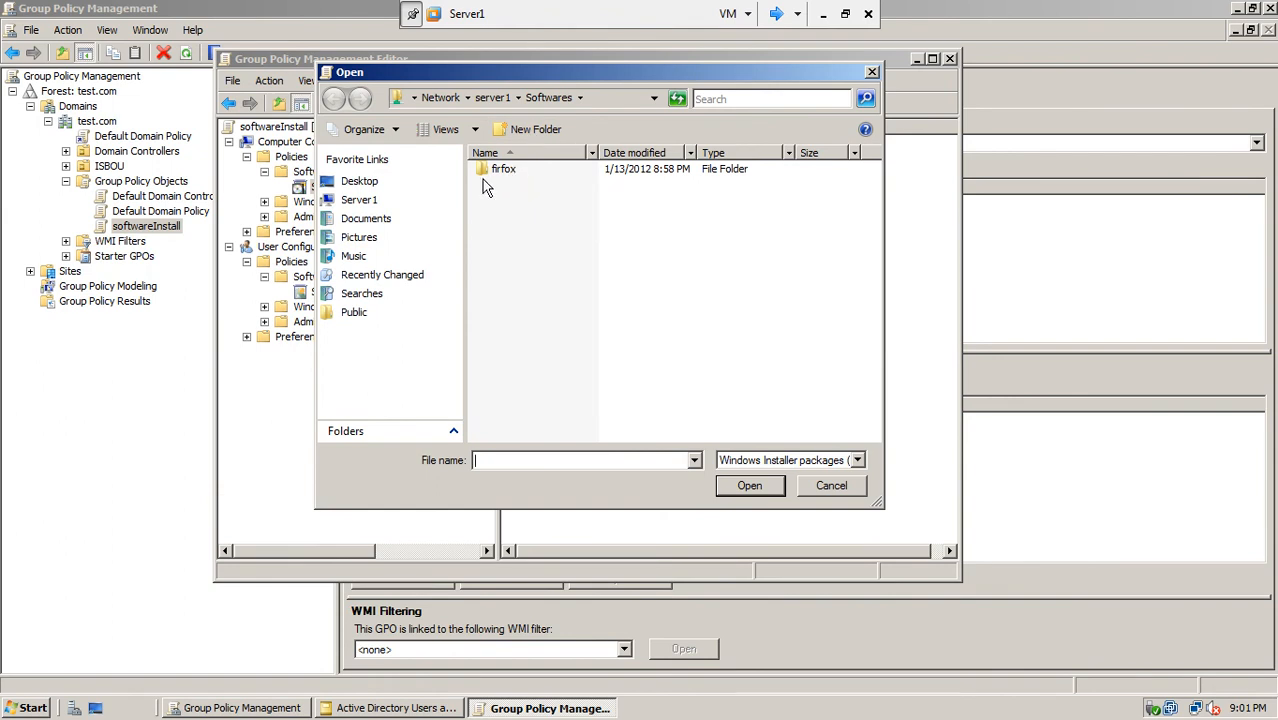
click(340, 205)
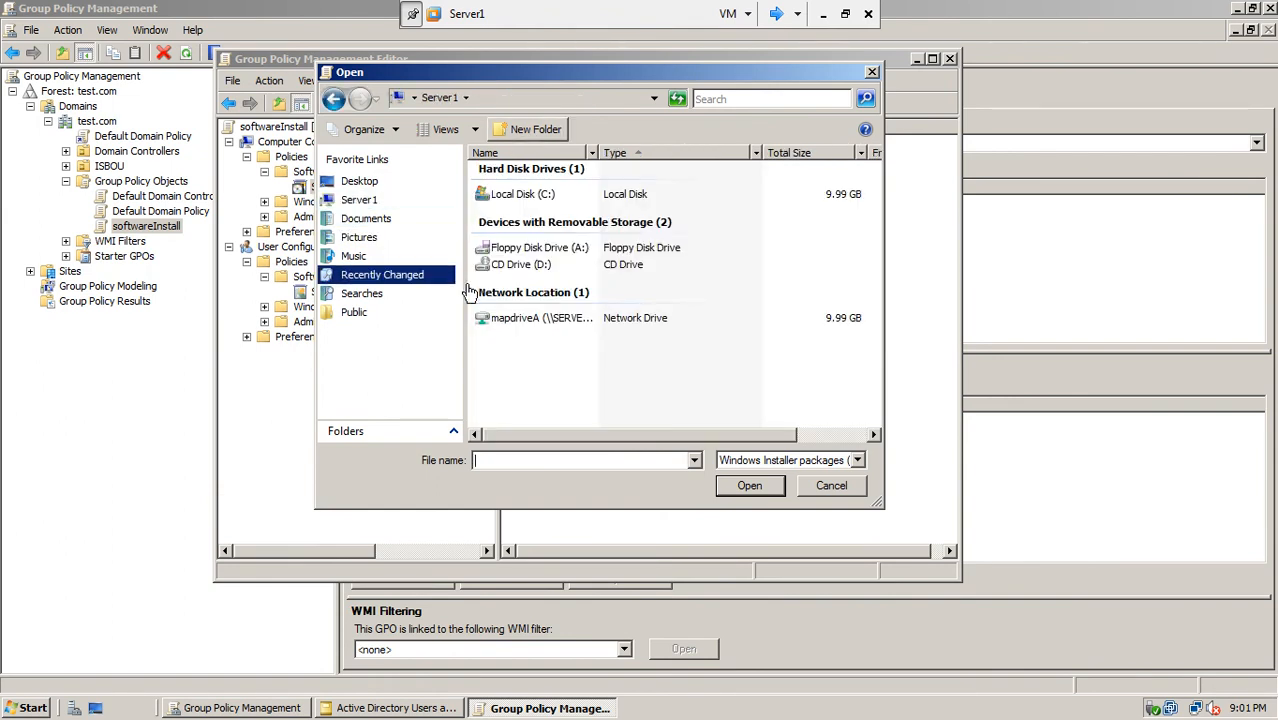
double_click(513, 200)
click(512, 235)
double_click(512, 235)
double_click(504, 174)
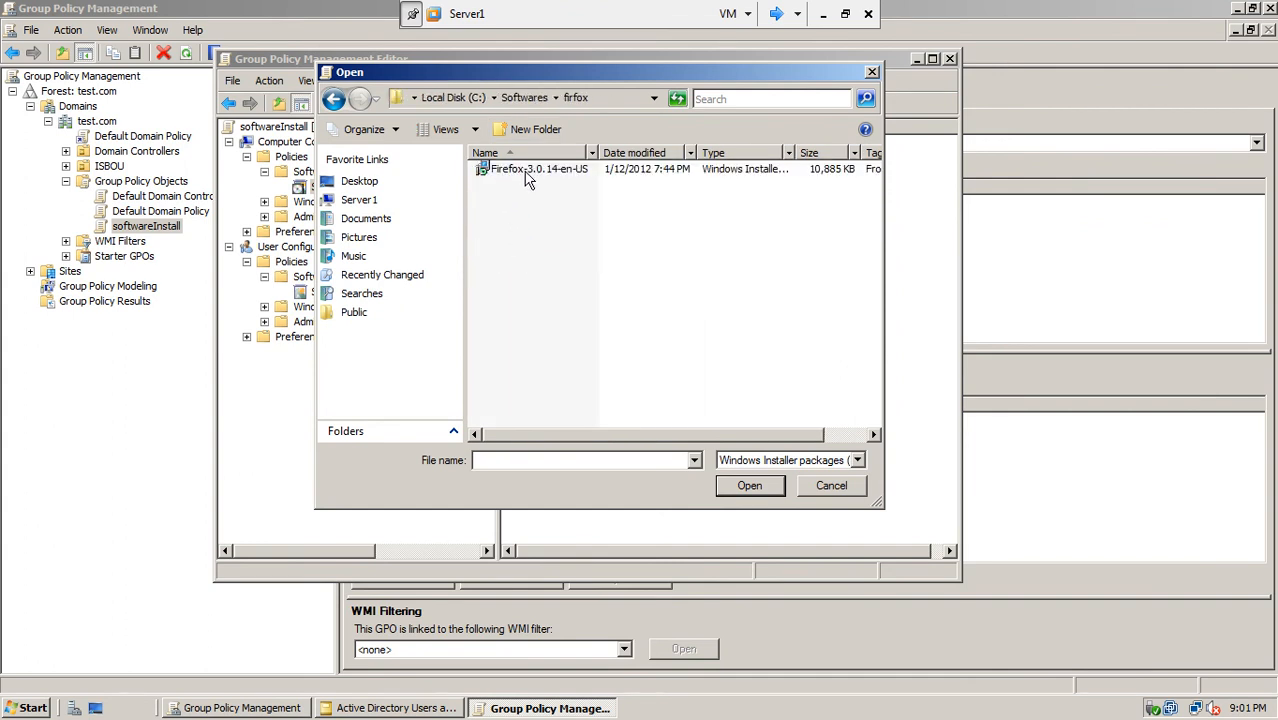
click(529, 172)
click(745, 486)
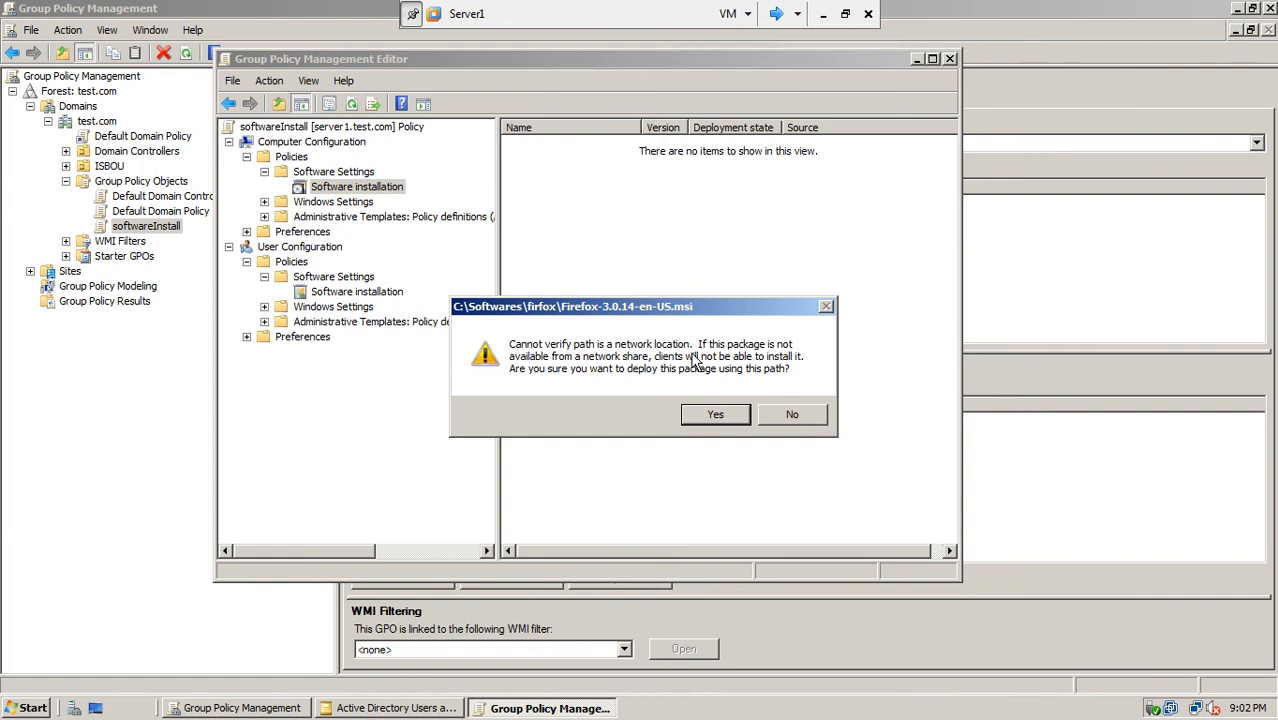
click(790, 416)
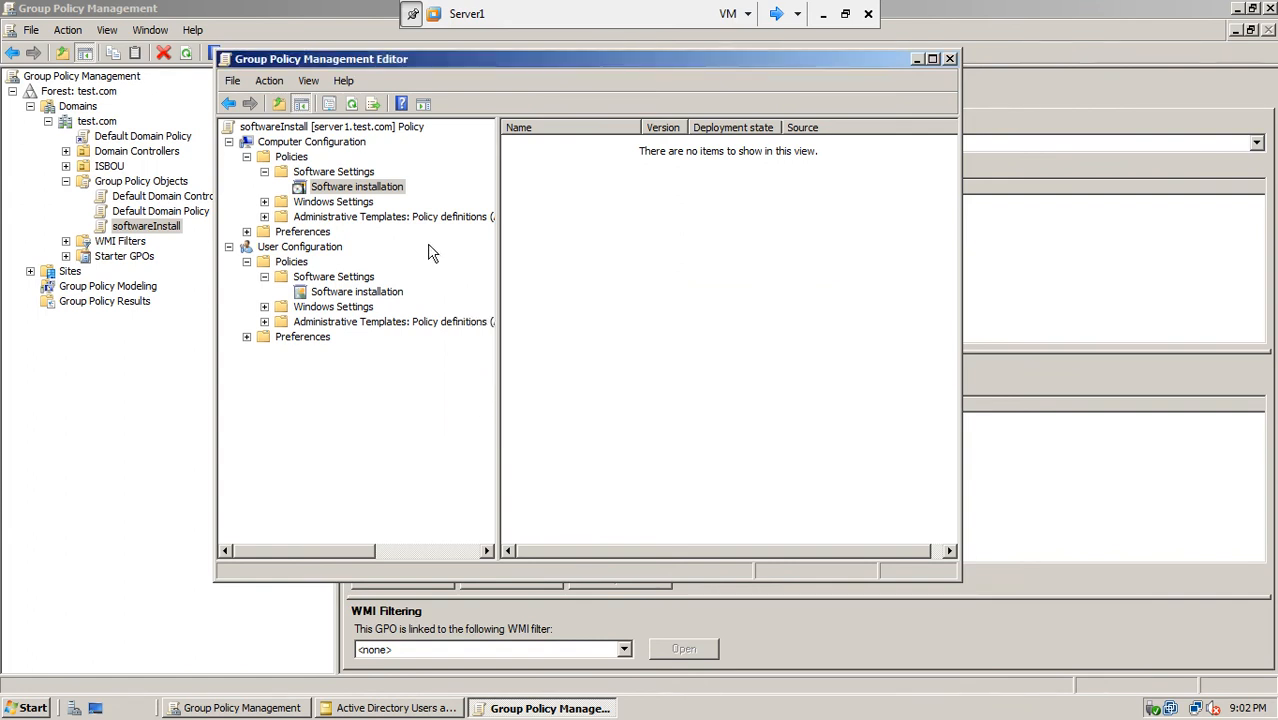
Step: Add a new computer package: Firefox-3.0.14-en-US from \\server1\Softwares\firfox
right_click(387, 187)
mouse_move(440, 193)
click(540, 195)
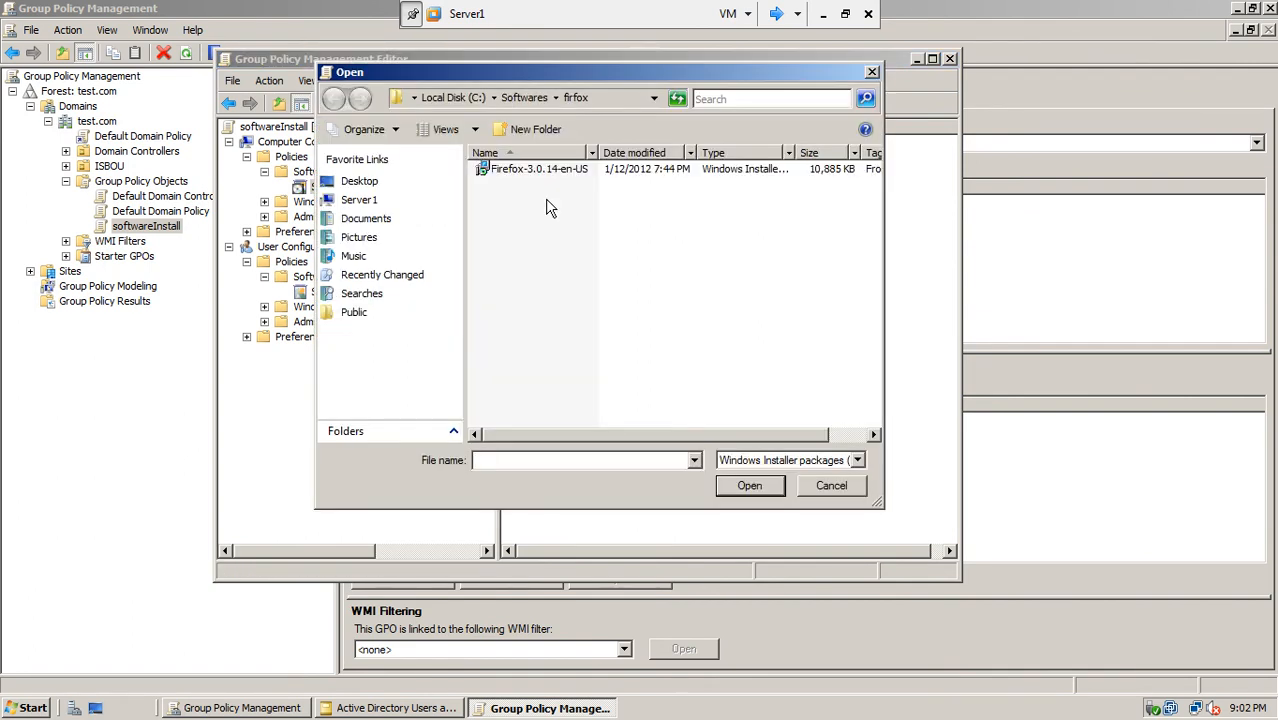
text(\\server1\)
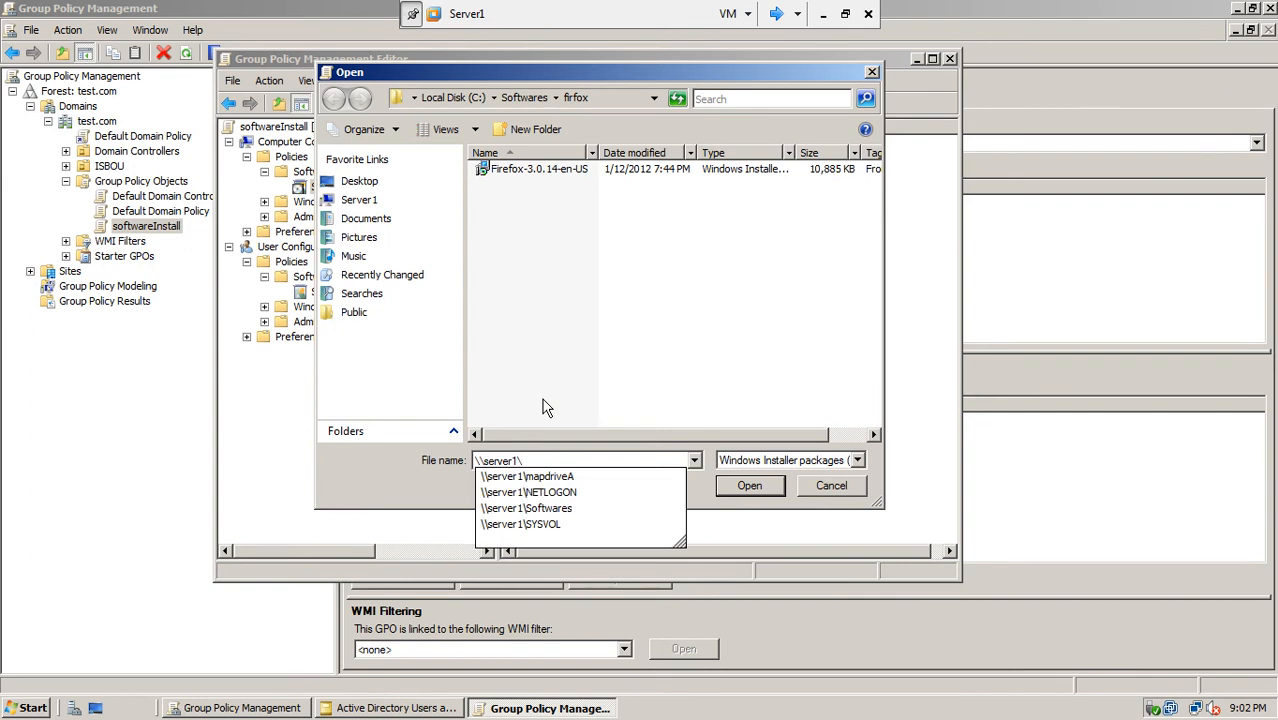
click(549, 509)
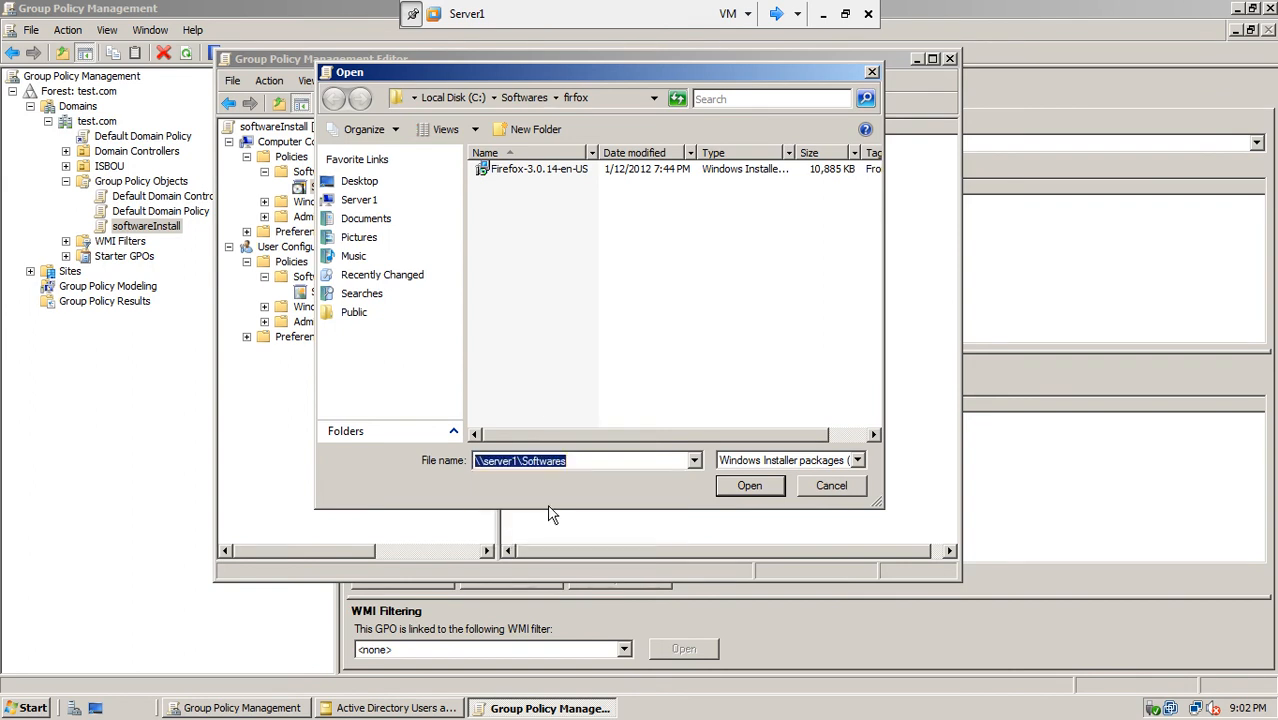
click(737, 488)
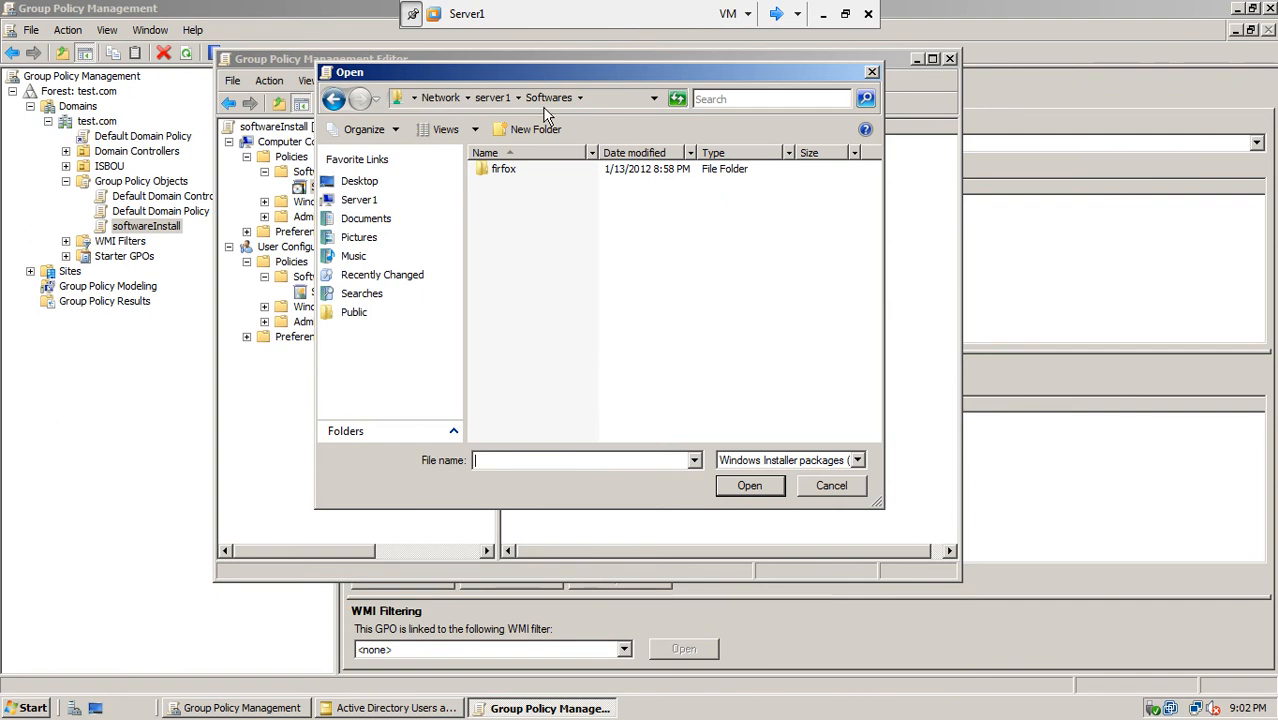
double_click(503, 172)
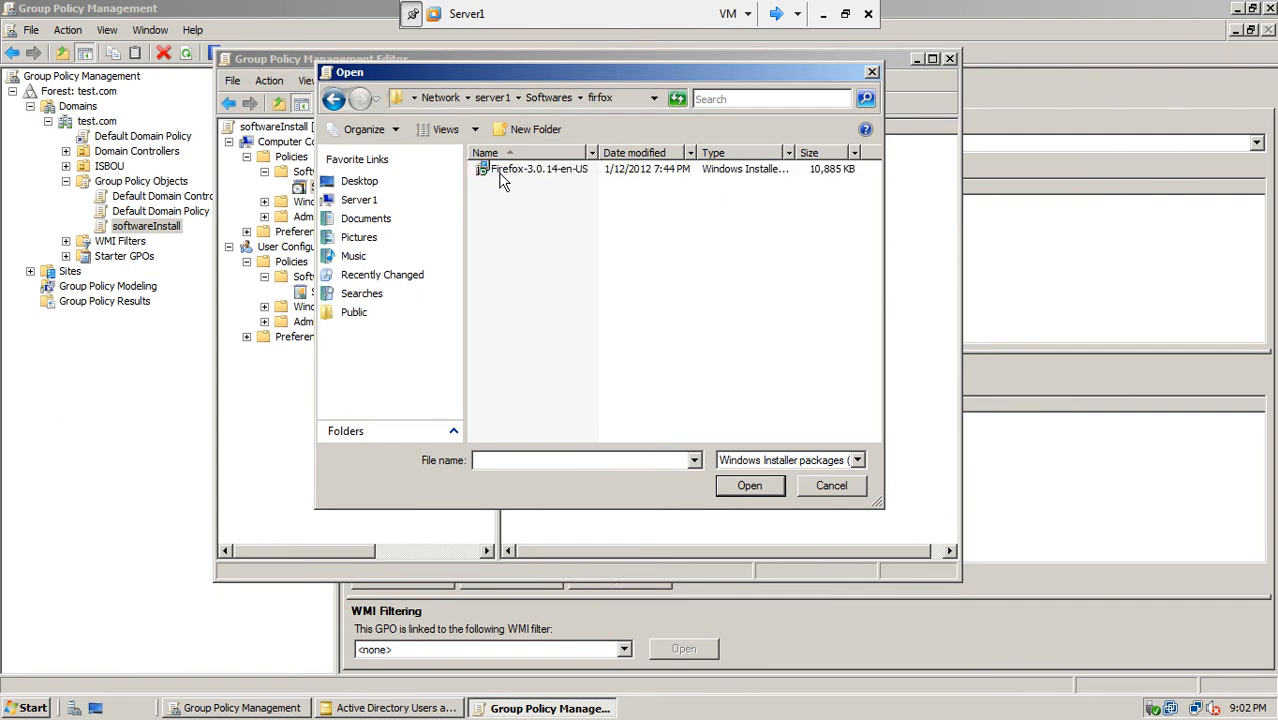
click(503, 175)
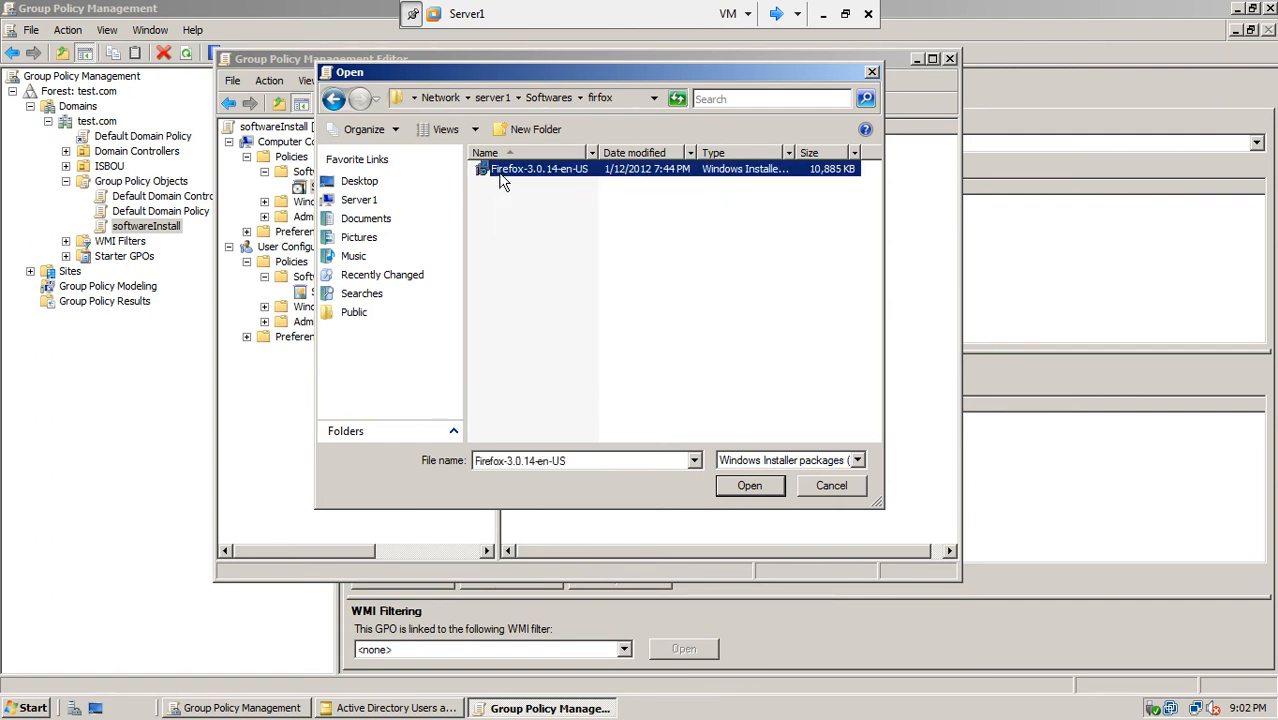
click(747, 487)
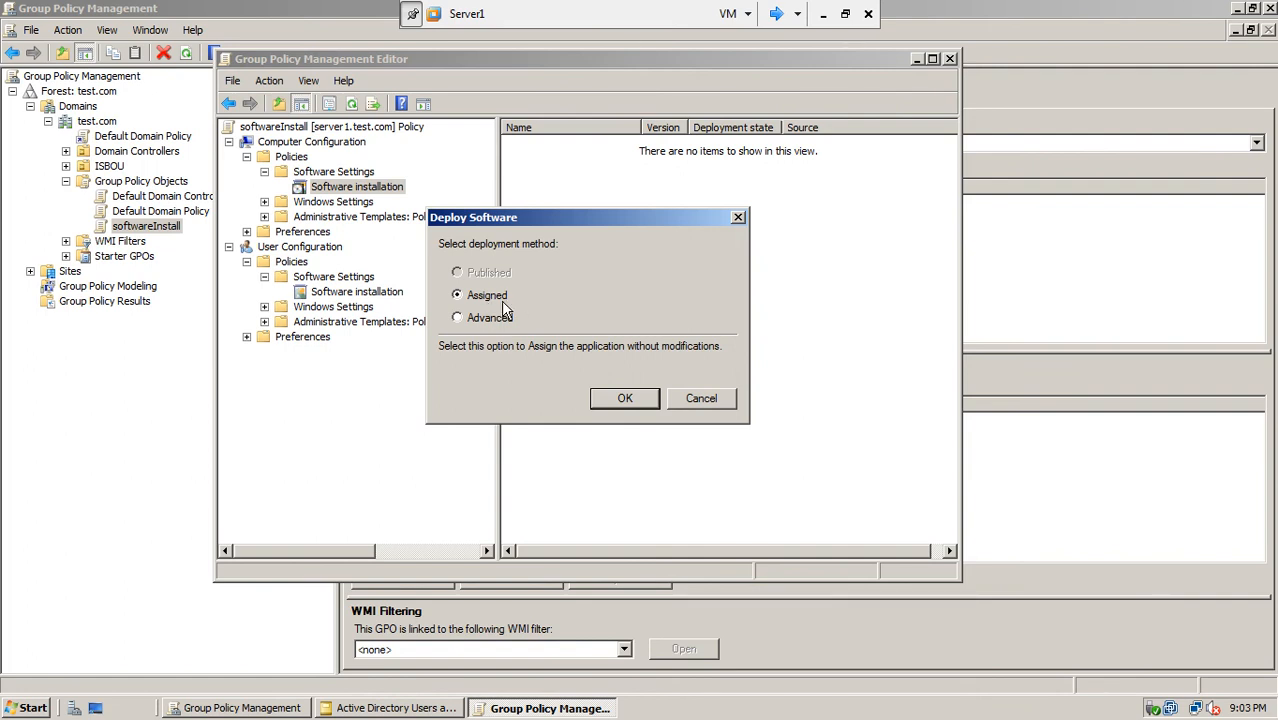
Step: Choose the Advanced deployment method for the Firefox package and confirm it
click(502, 320)
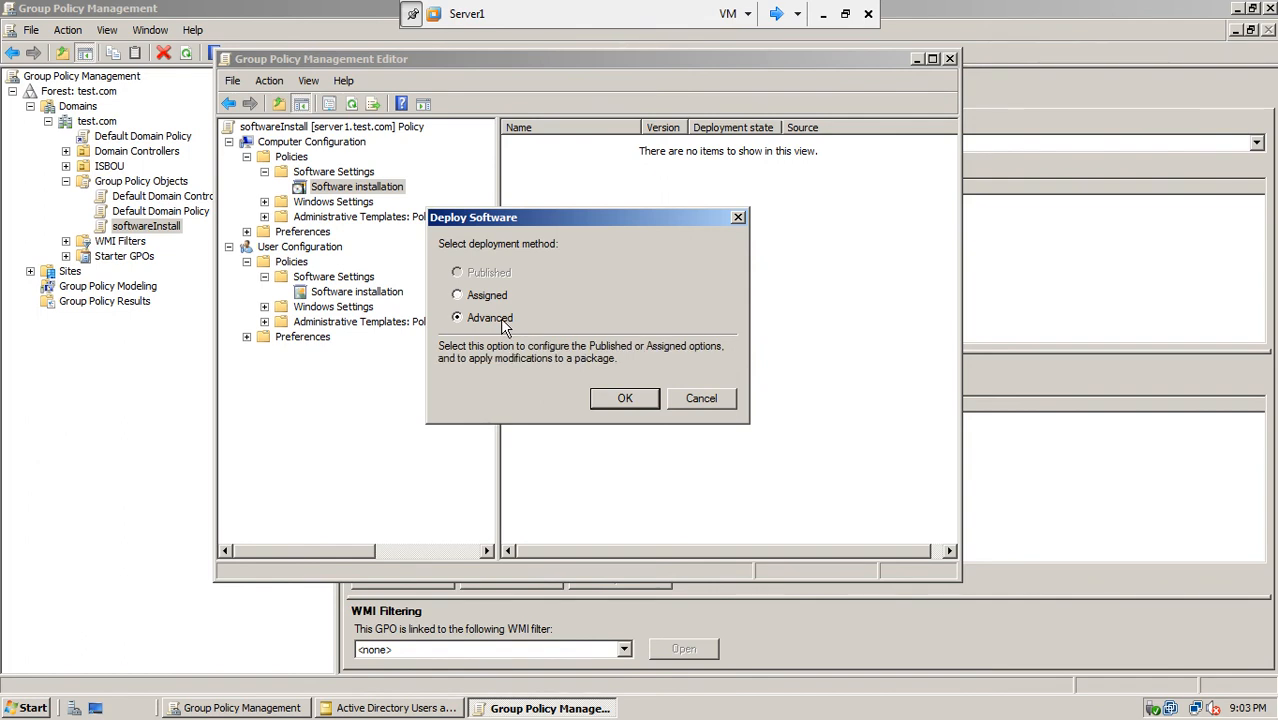
click(610, 397)
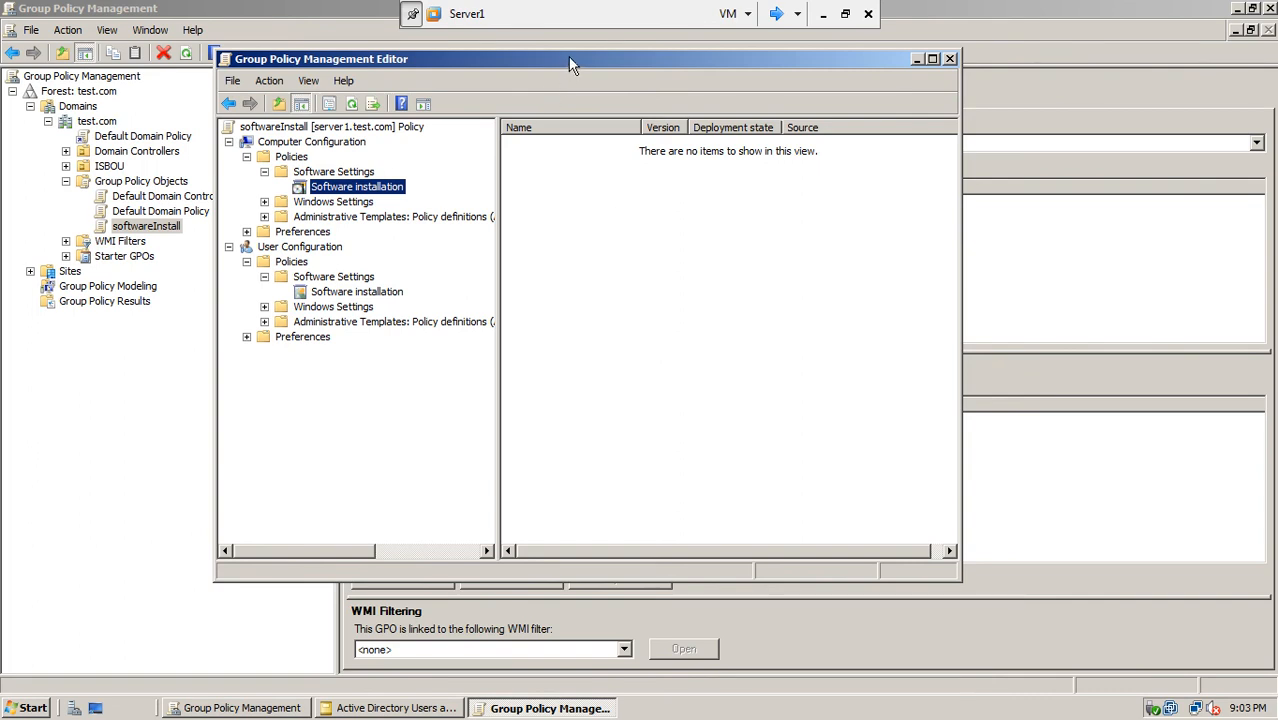
Step: Refresh the Software installation list twice, then return to the Mozilla Firefox (en-US) Properties dialog
drag(569, 57, 577, 68)
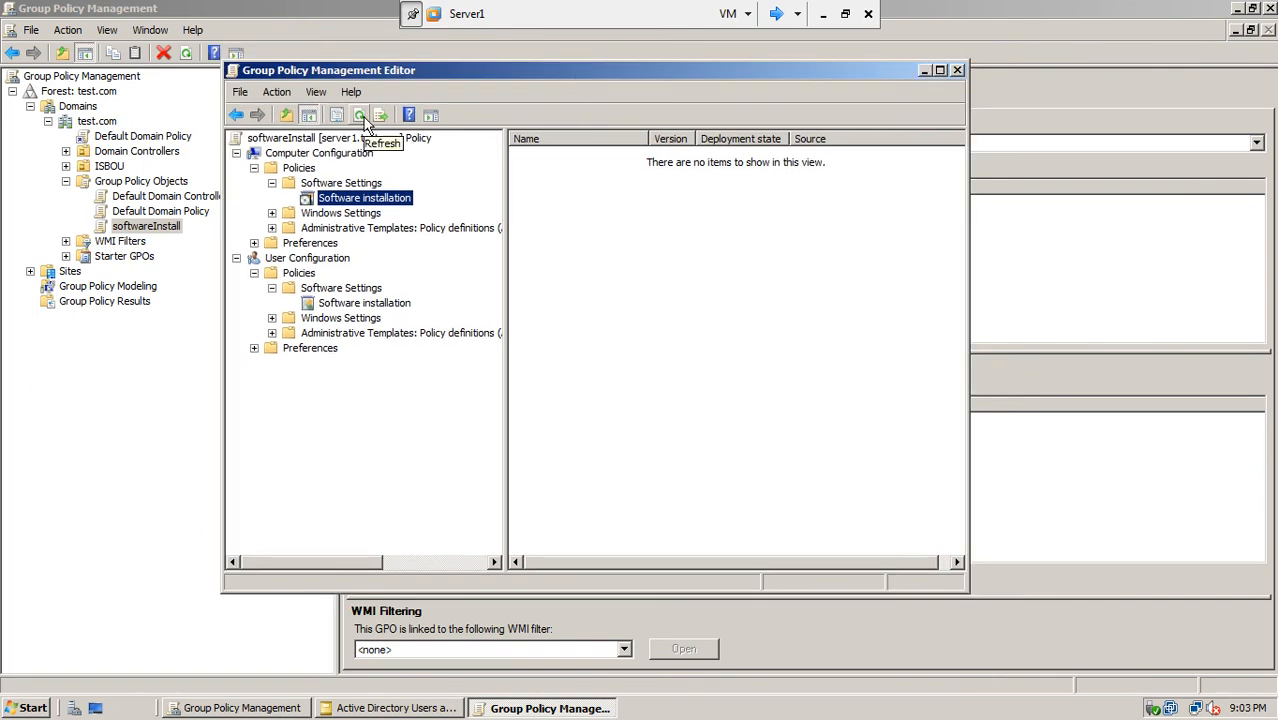
right_click(594, 236)
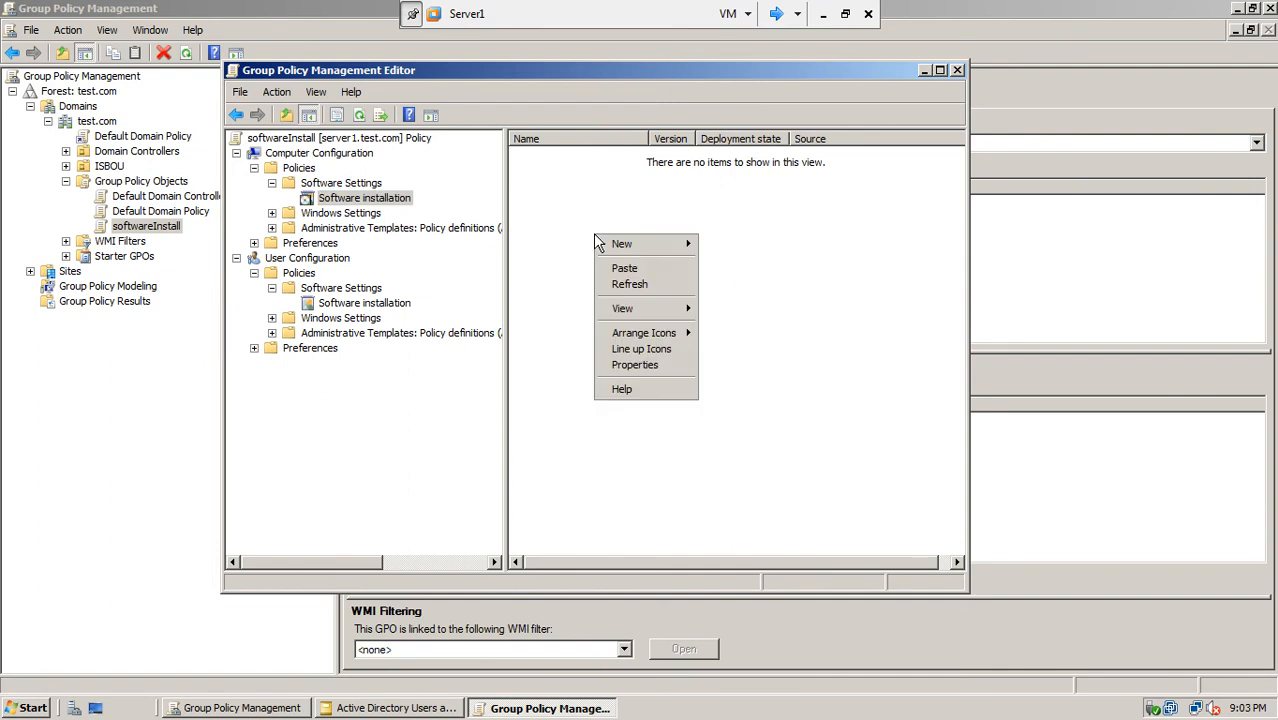
click(620, 285)
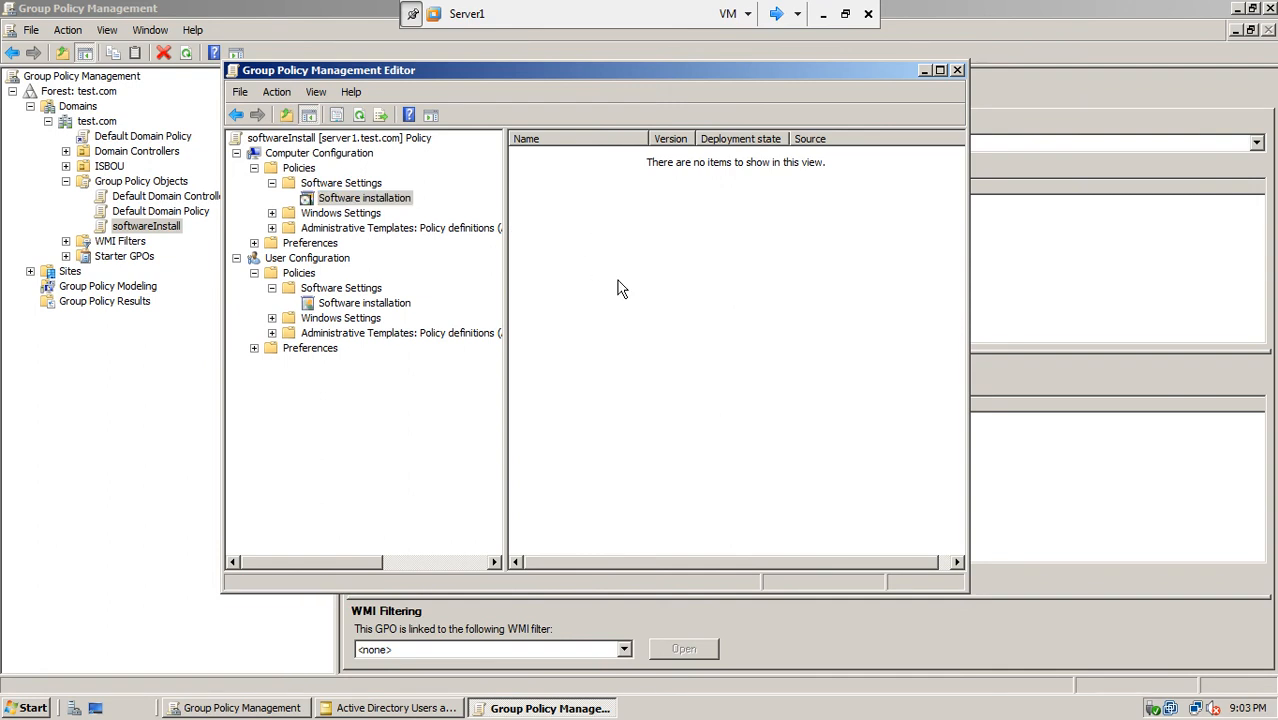
right_click(618, 281)
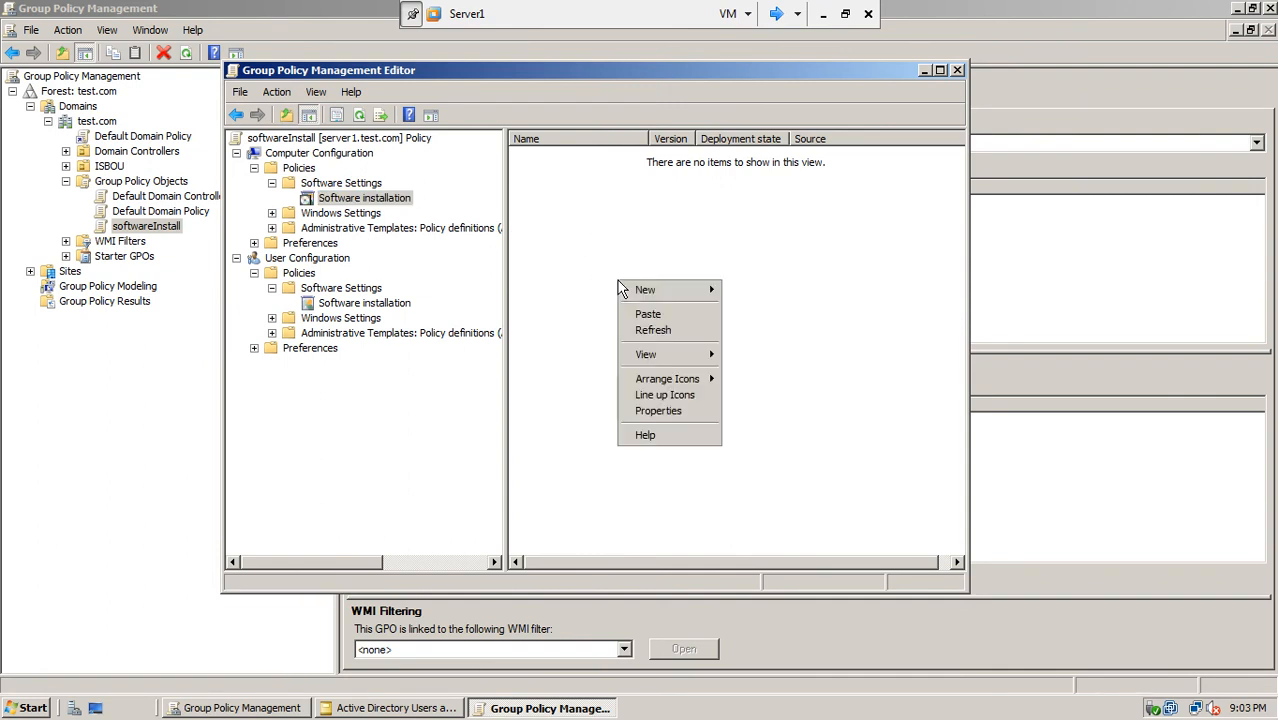
click(644, 334)
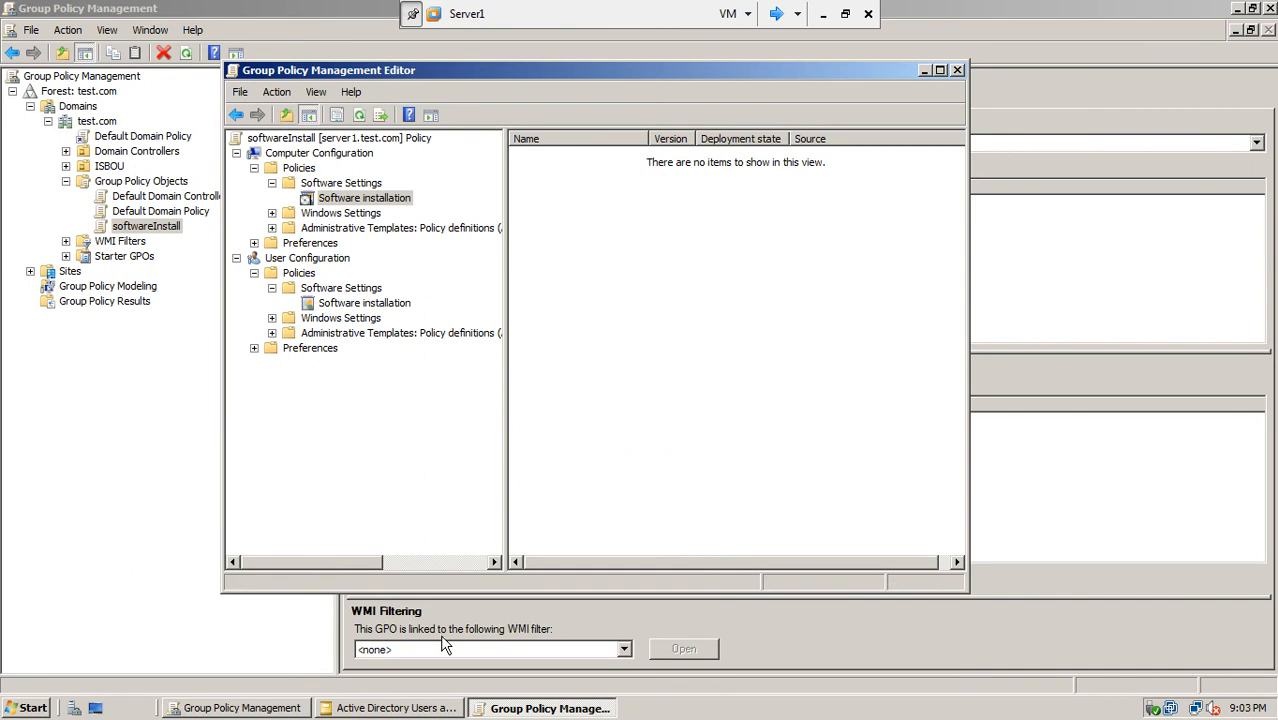
click(290, 712)
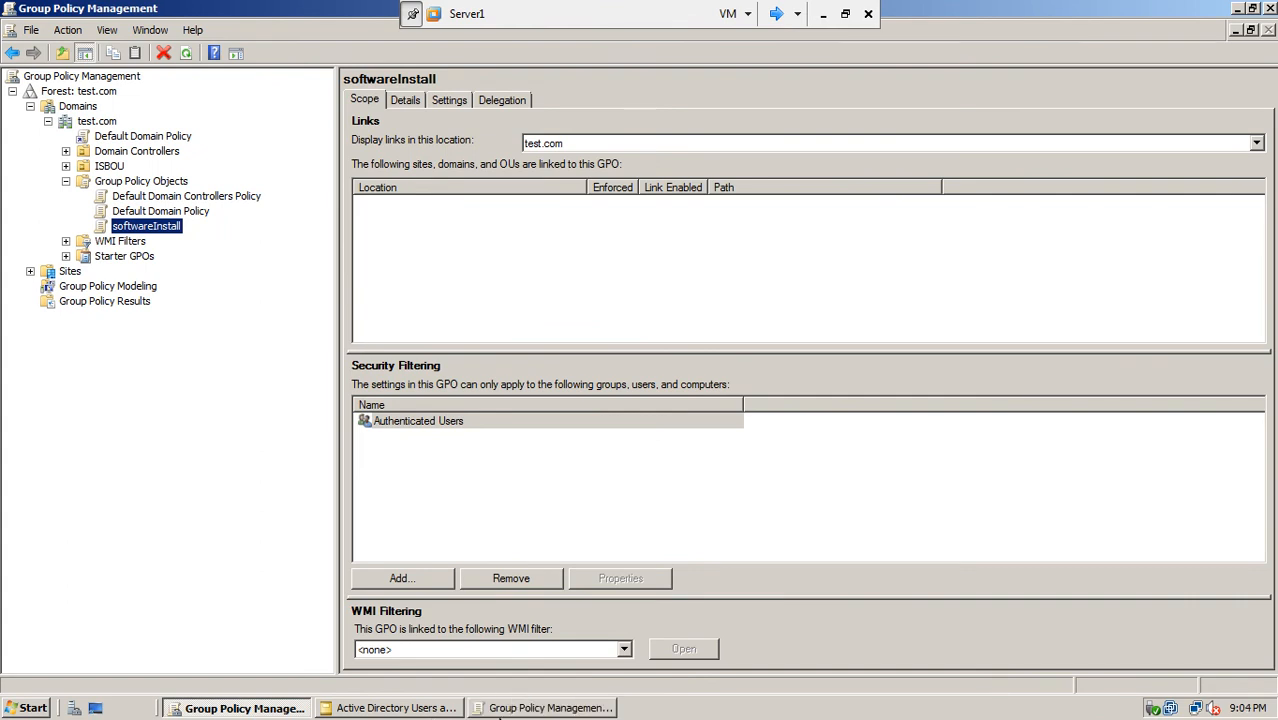
click(515, 710)
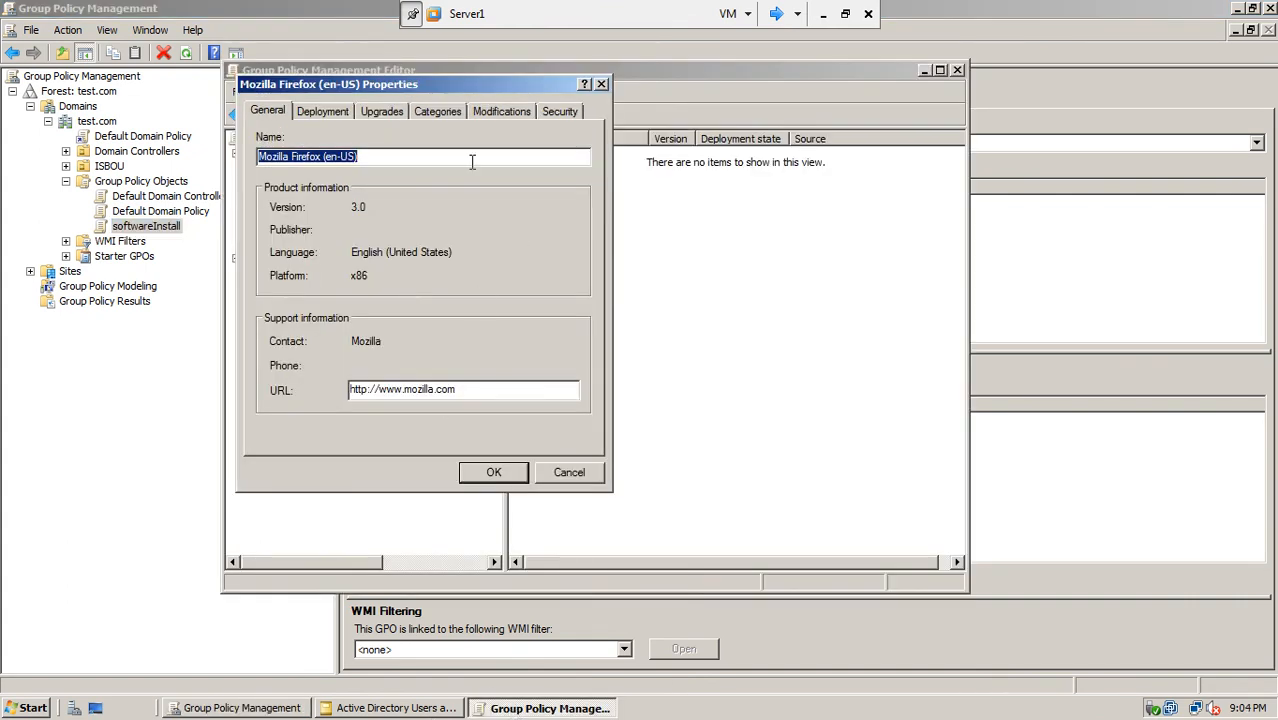
Step: Review the Firefox package's Deployment, Upgrades, Categories, Modifications, Security and General tabs, confirming Assigned deployment
drag(478, 91, 652, 117)
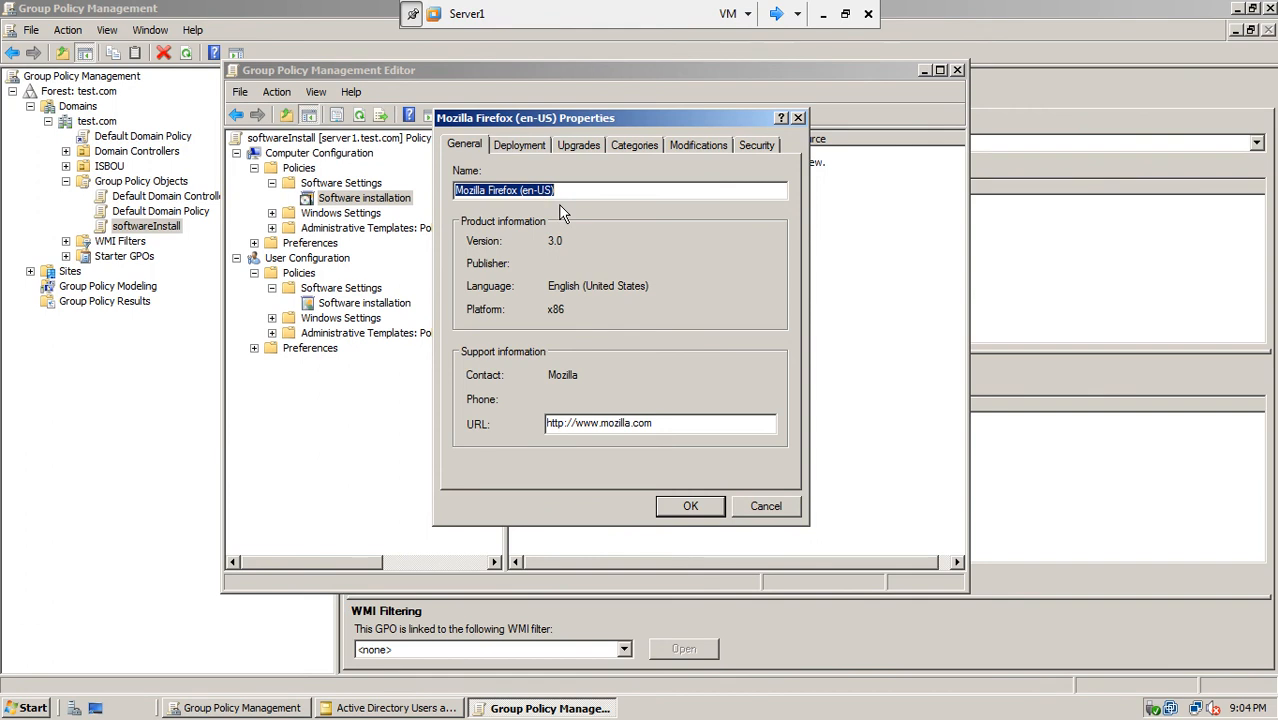
click(523, 144)
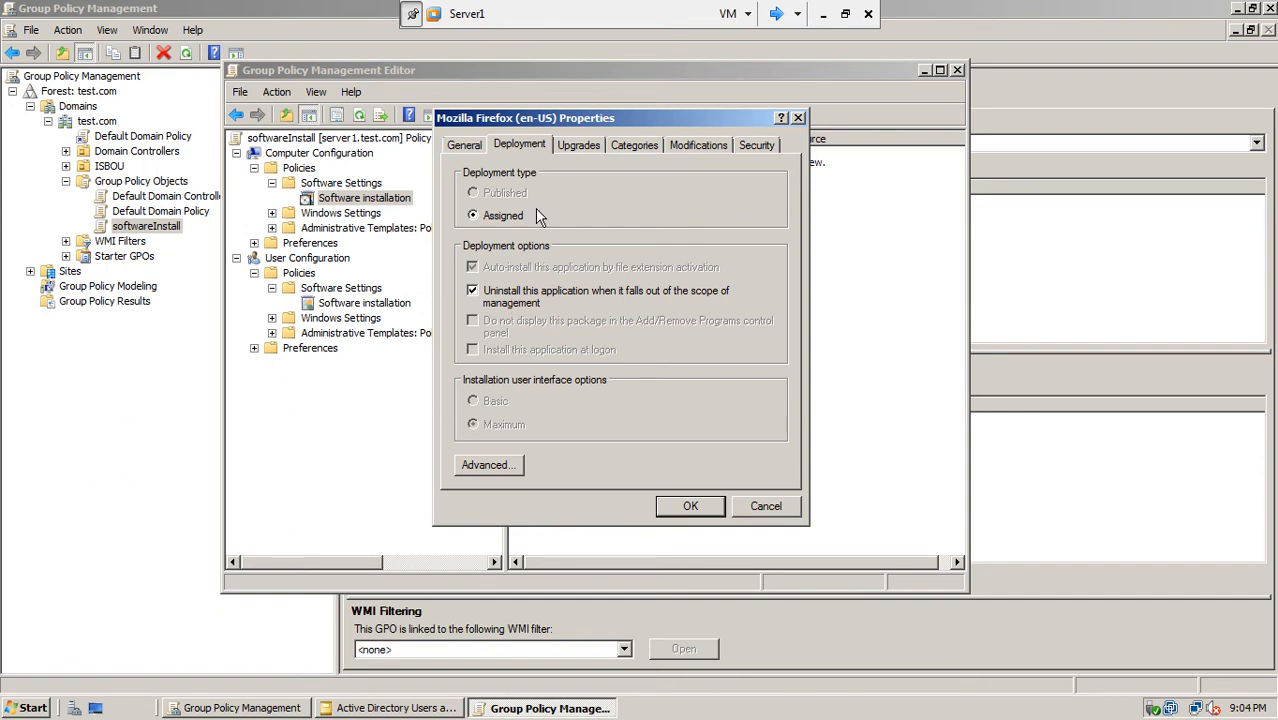
click(586, 152)
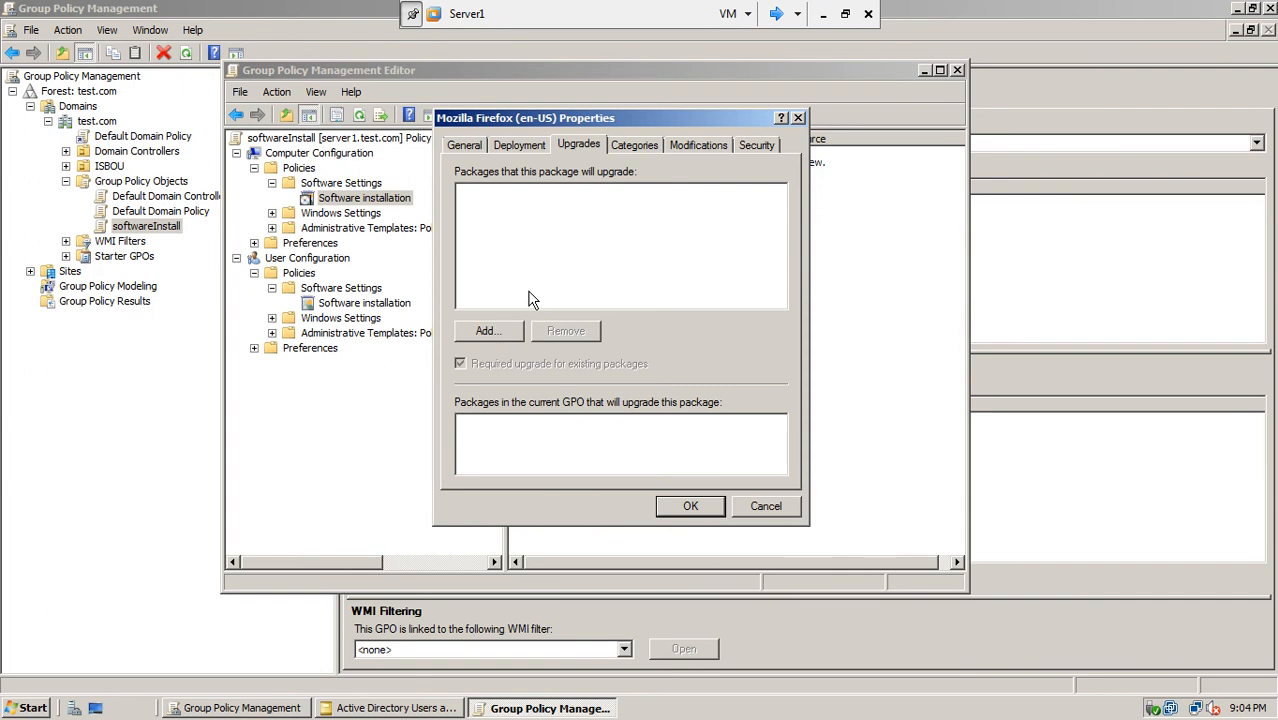
click(635, 147)
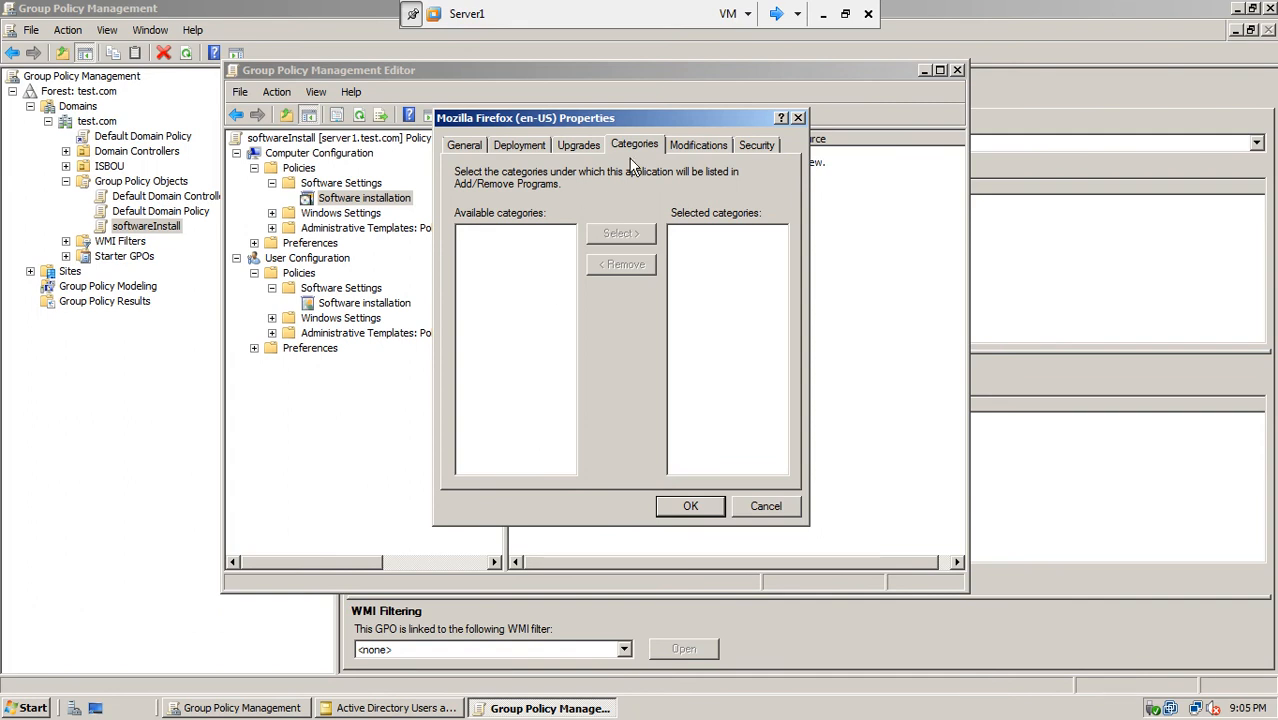
click(702, 147)
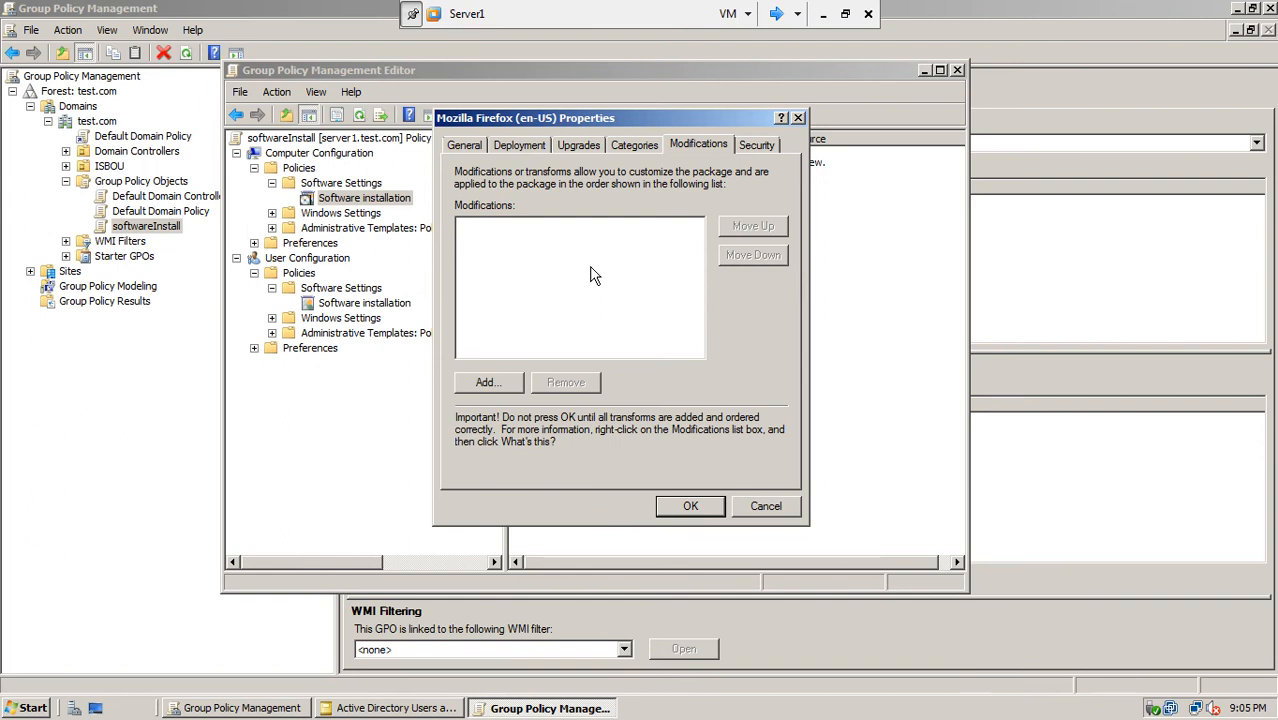
click(755, 146)
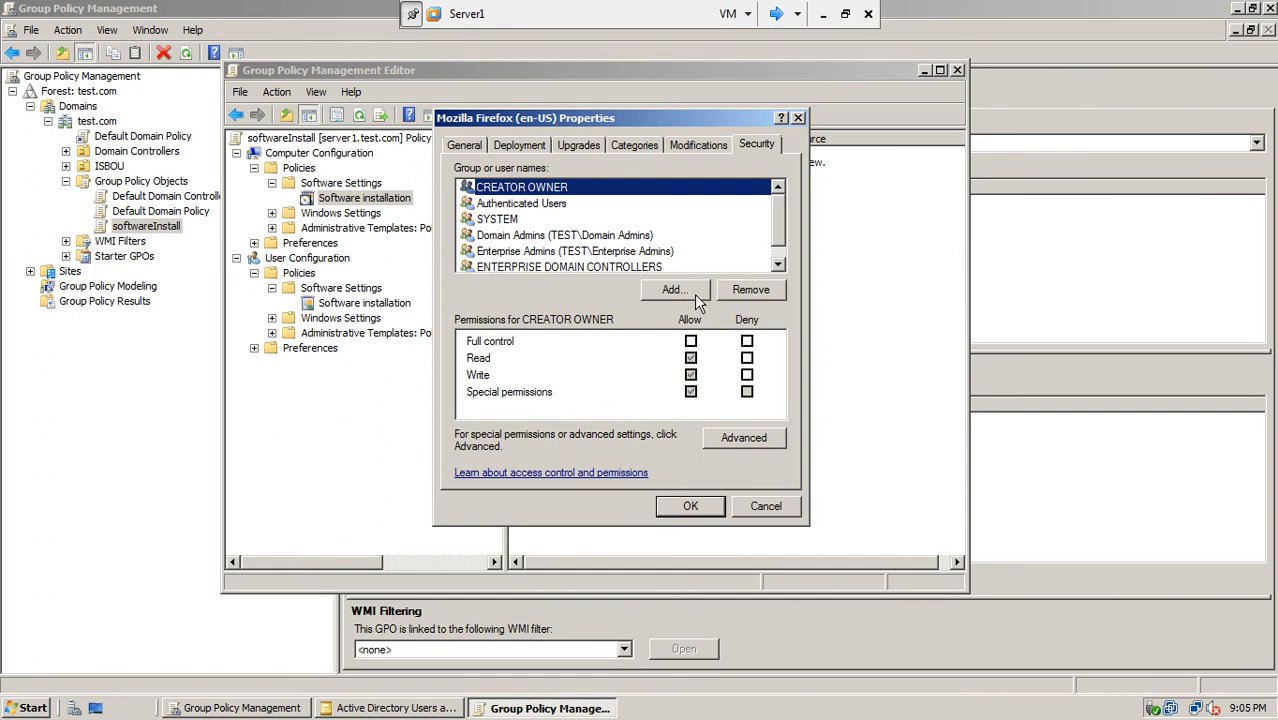
click(470, 147)
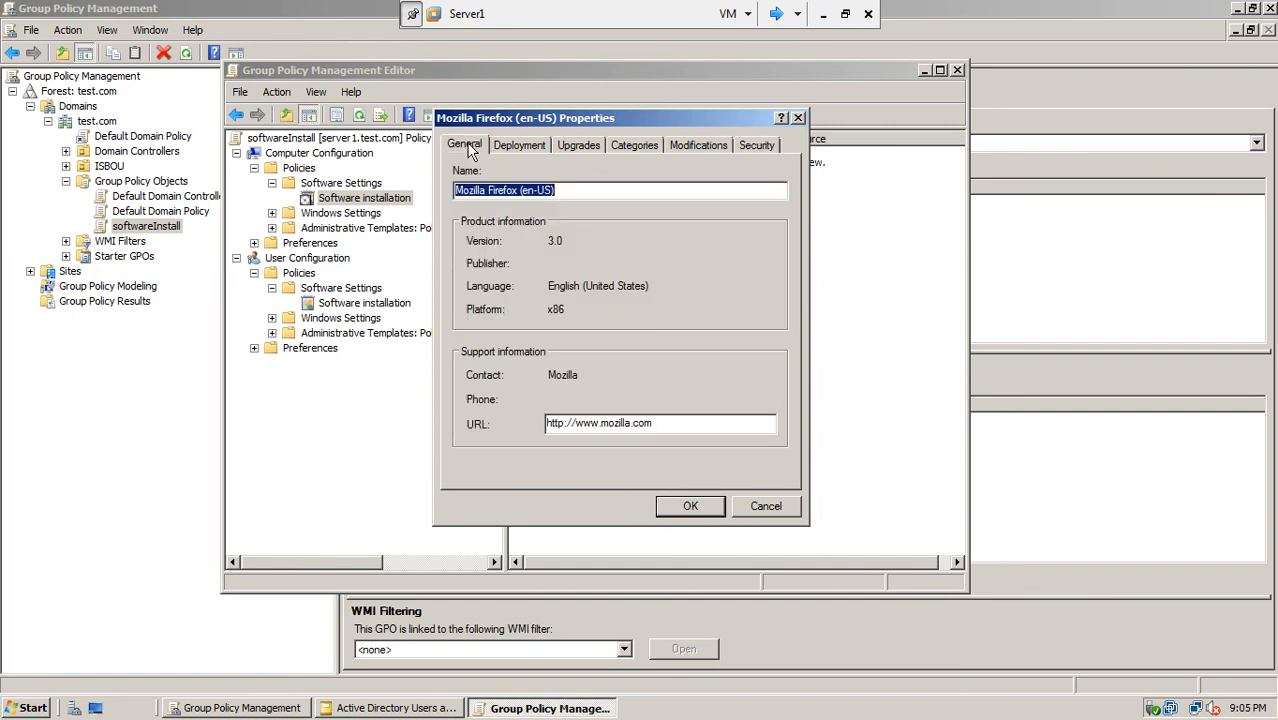
click(517, 150)
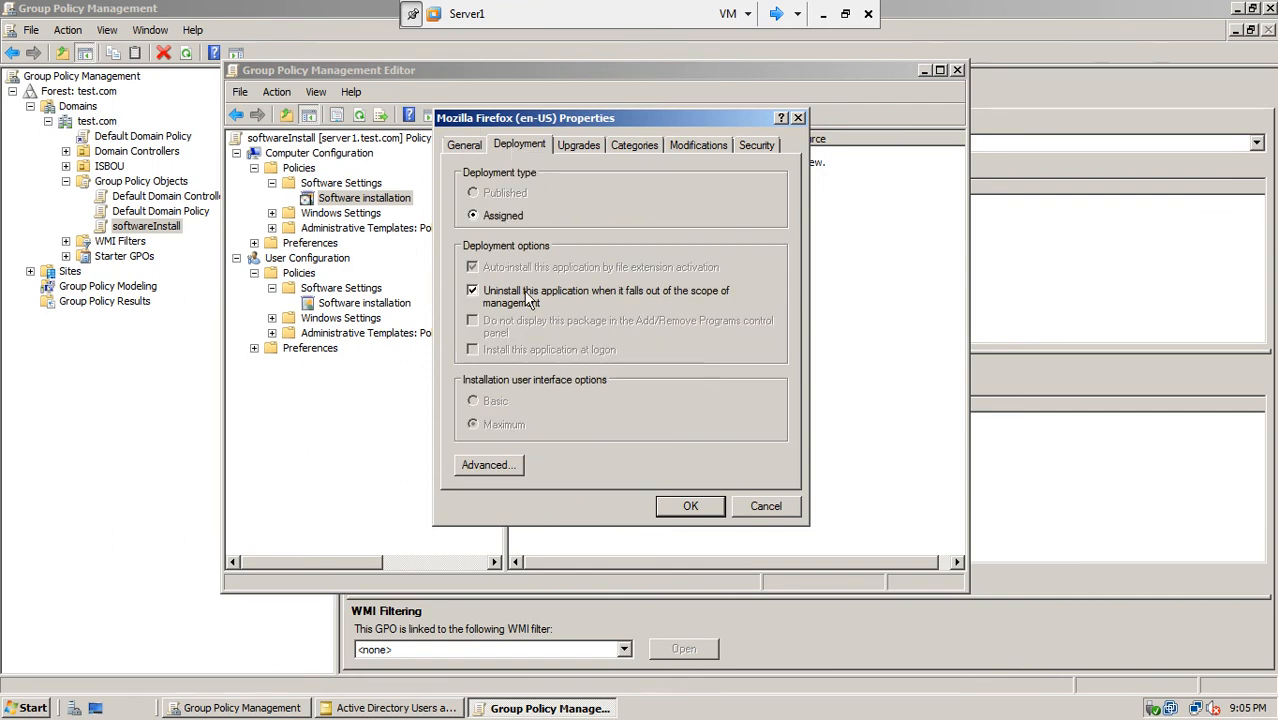
click(682, 507)
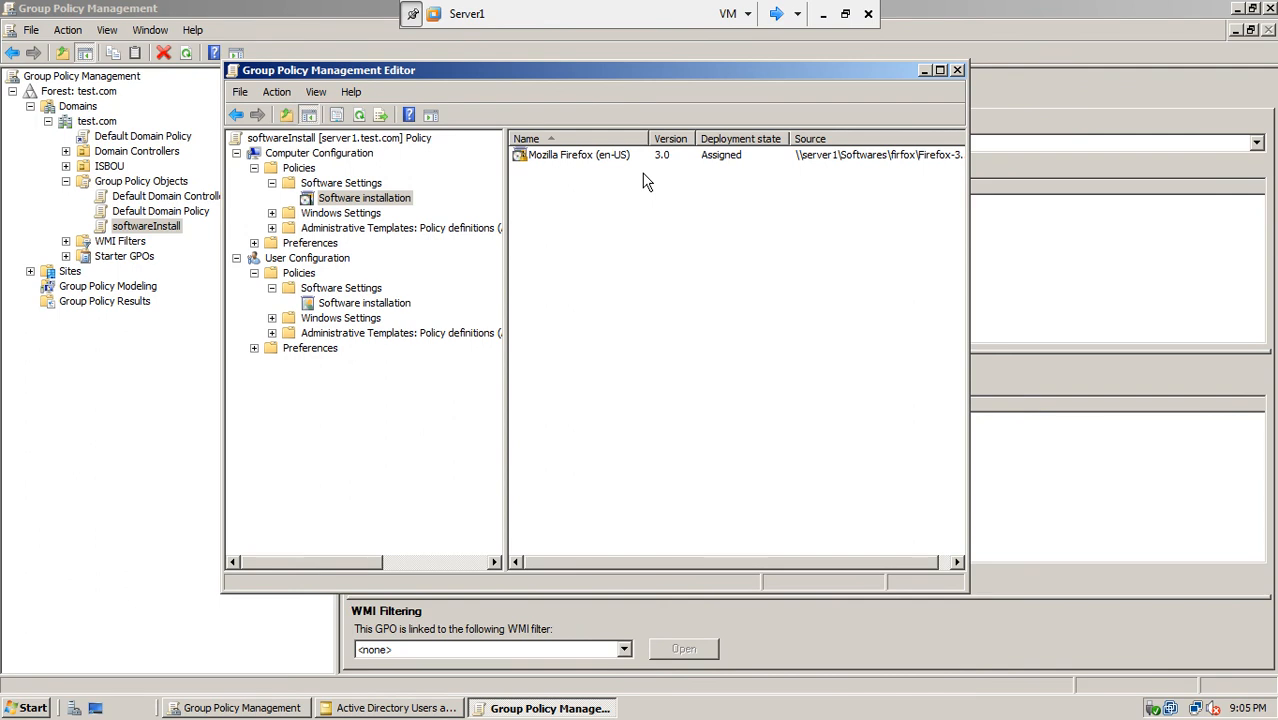
click(940, 70)
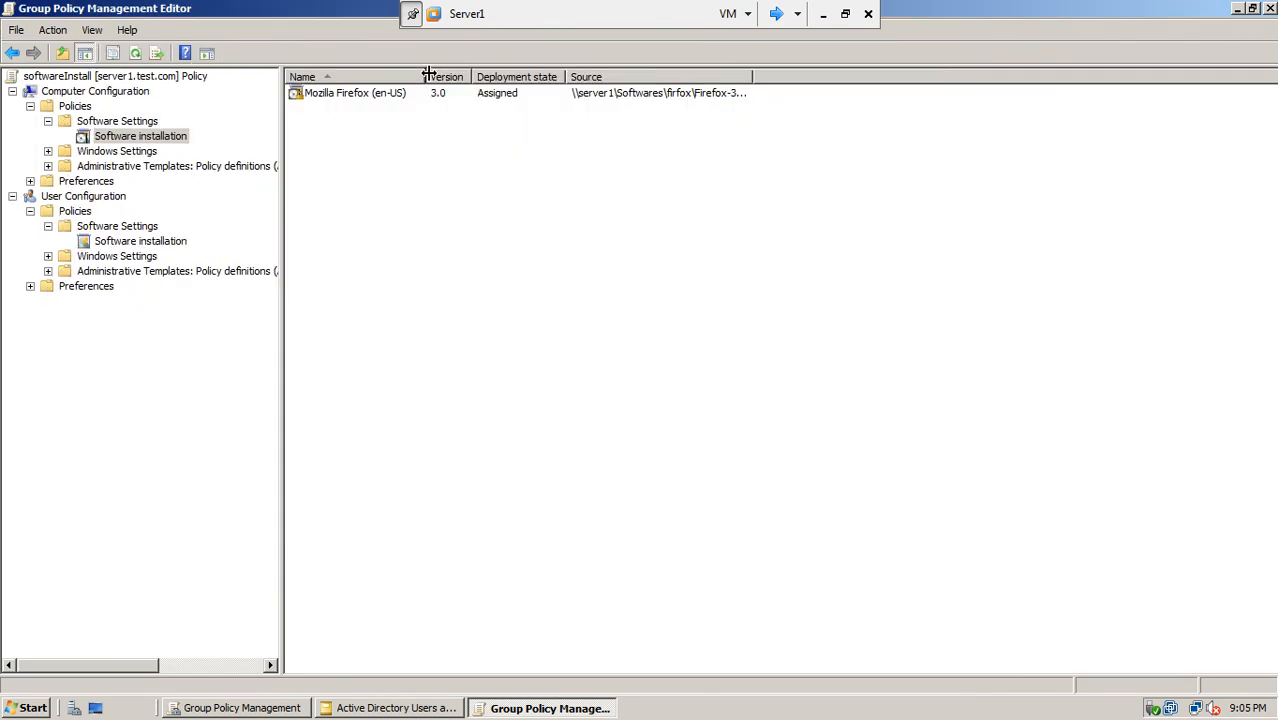
Step: Widen the Name and Source columns to show the full Firefox-3.0.14-en-US.msi path, refresh, and close the editor
drag(425, 76, 460, 76)
click(342, 98)
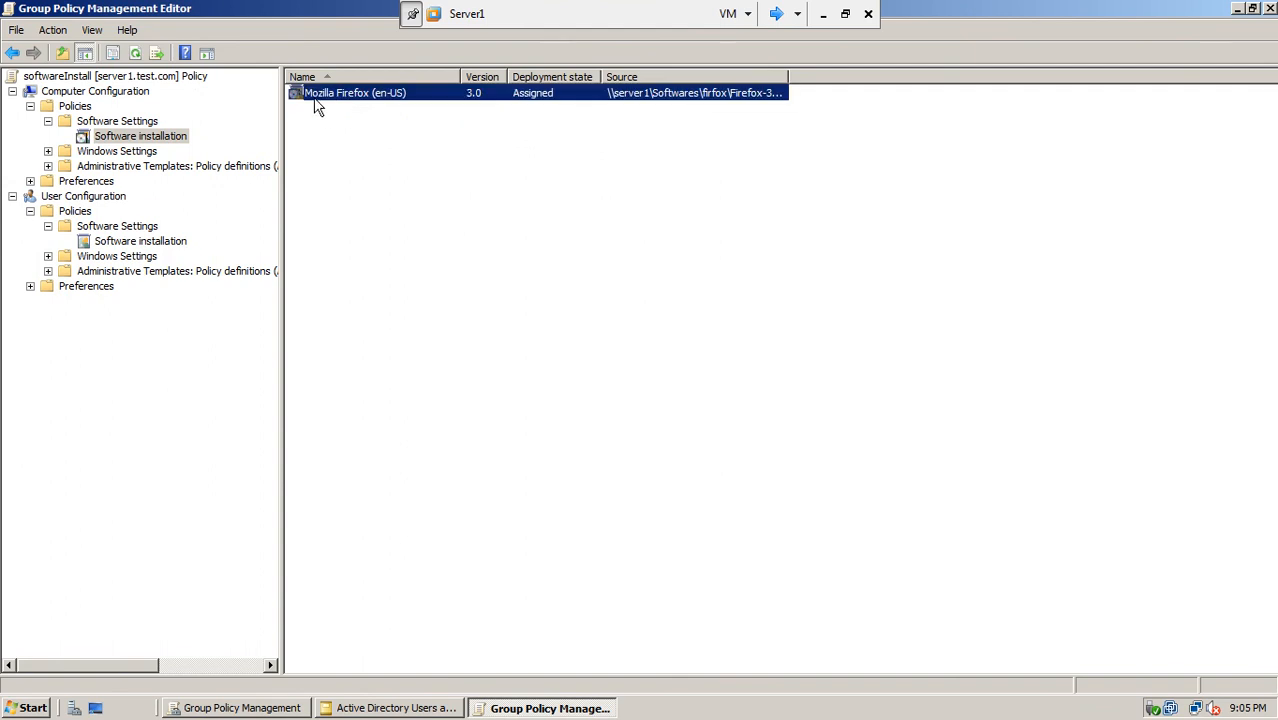
click(487, 196)
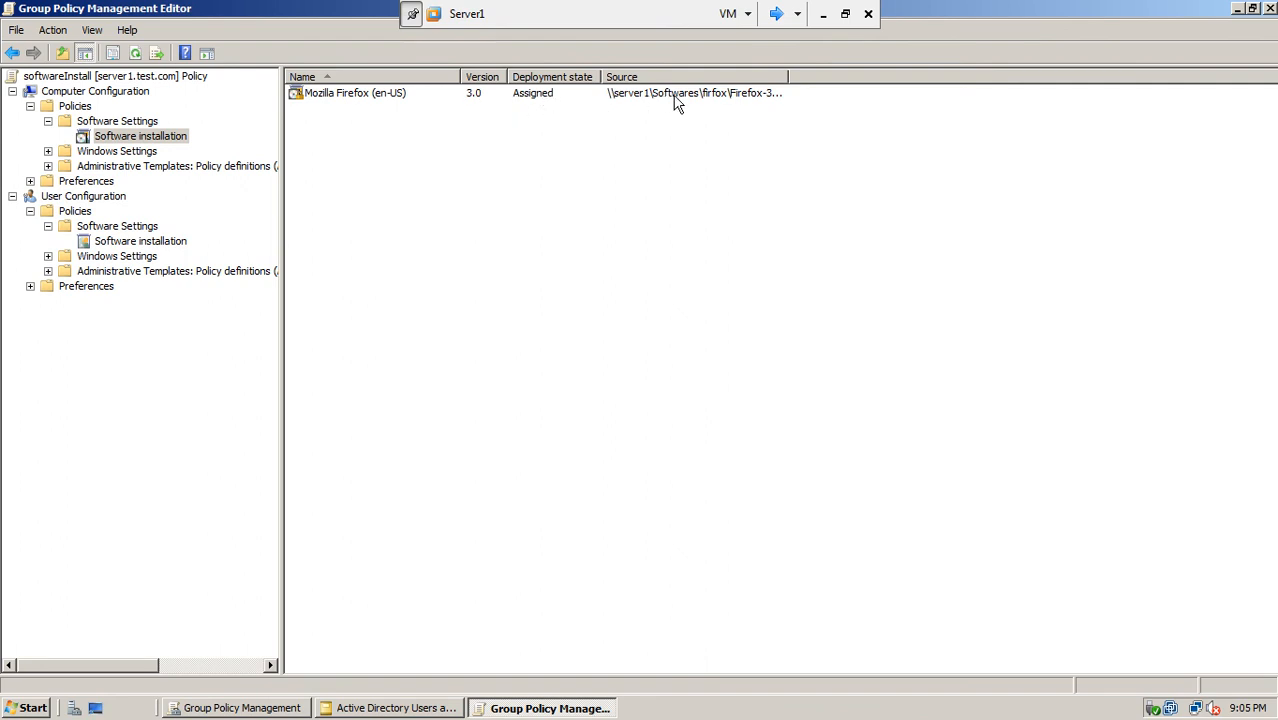
drag(788, 77, 848, 77)
drag(847, 76, 914, 78)
click(133, 53)
click(1270, 8)
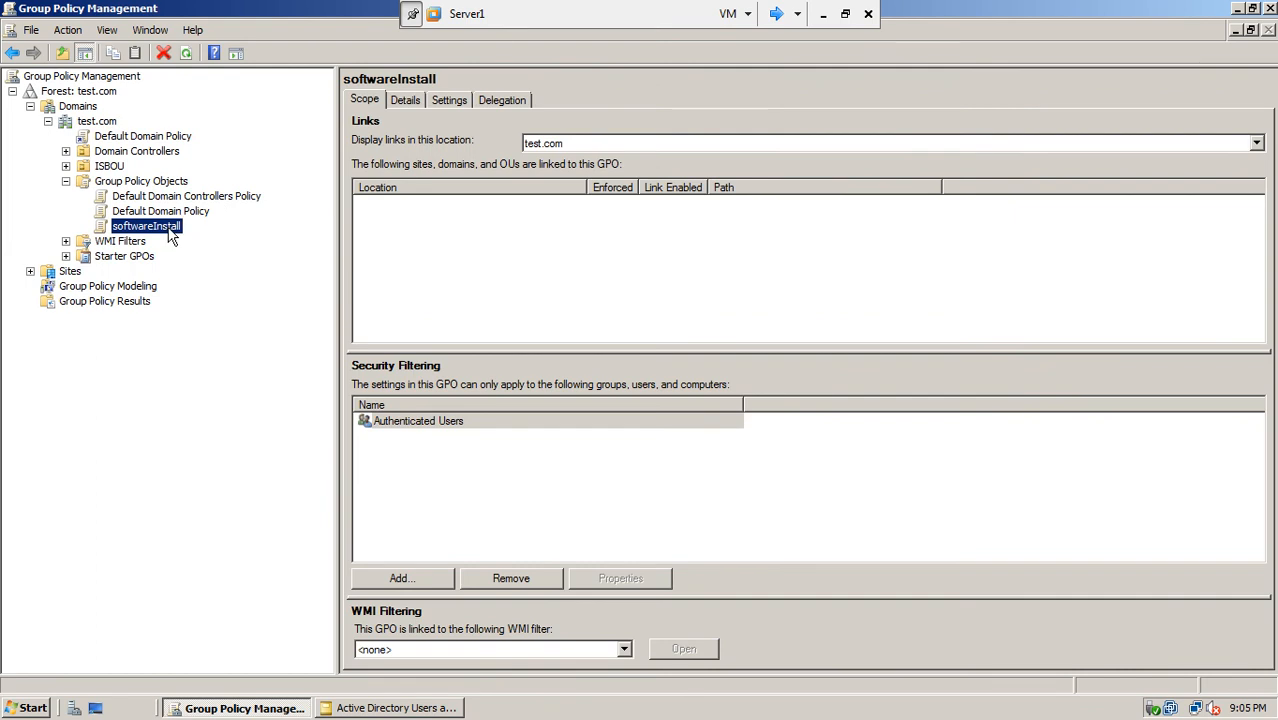
Step: Link the existing softwareInstall GPO to the ISBComputers OU under ISBOU
click(66, 166)
click(107, 168)
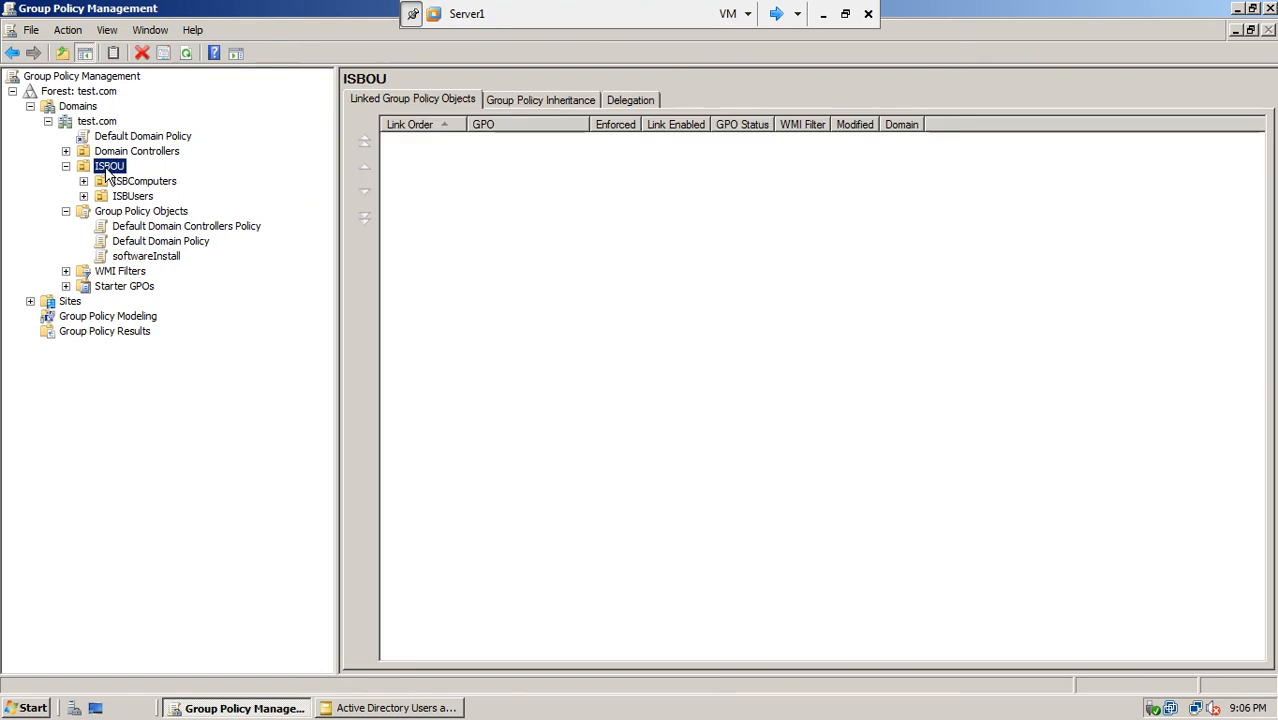
click(83, 181)
click(130, 185)
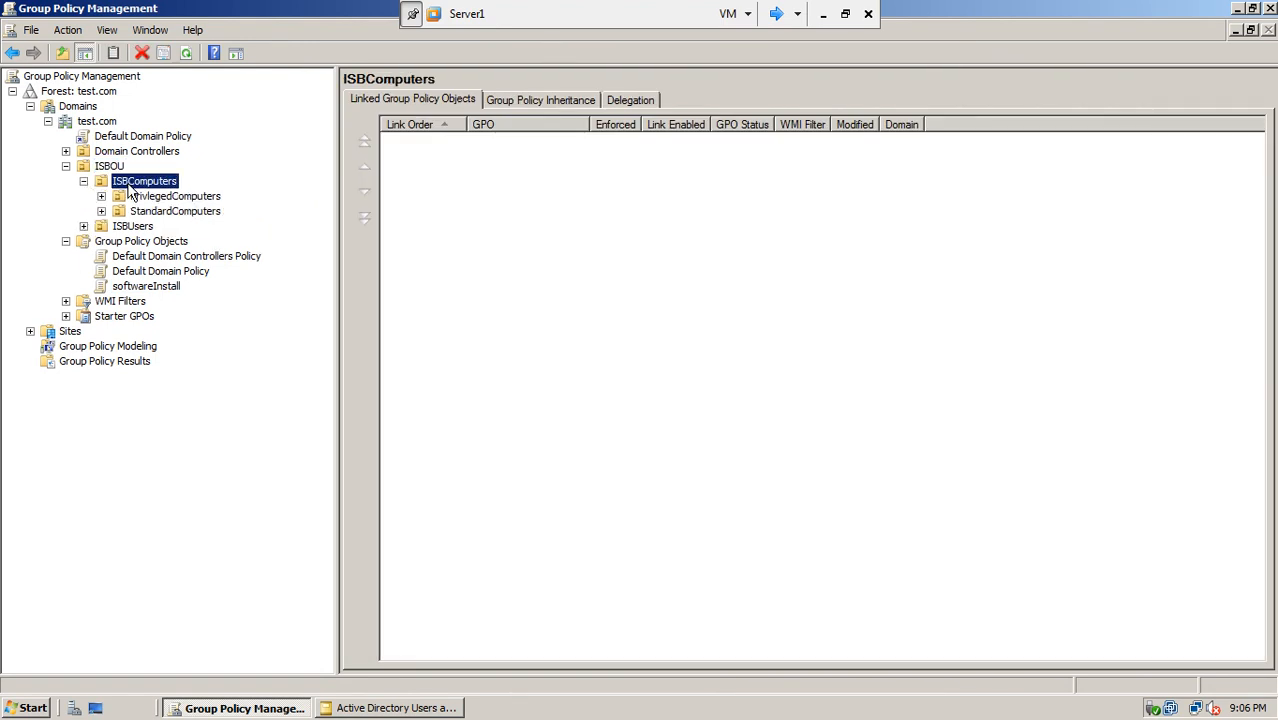
right_click(129, 186)
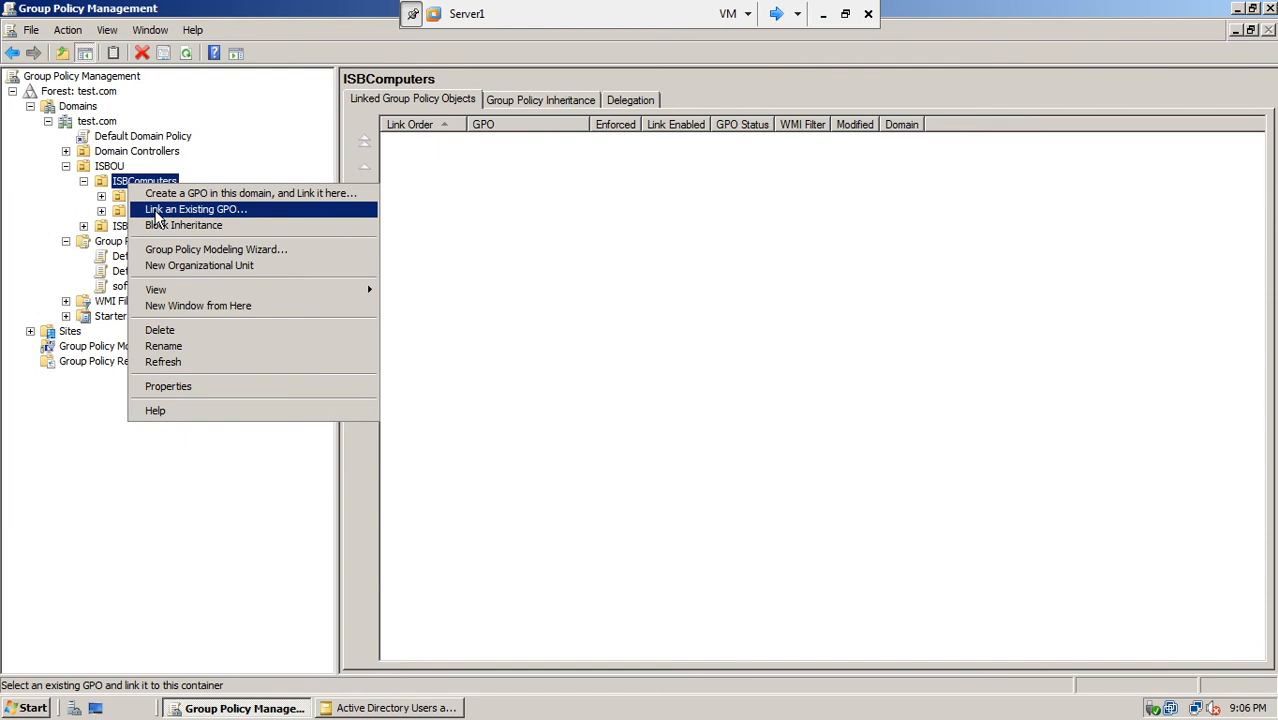
click(157, 212)
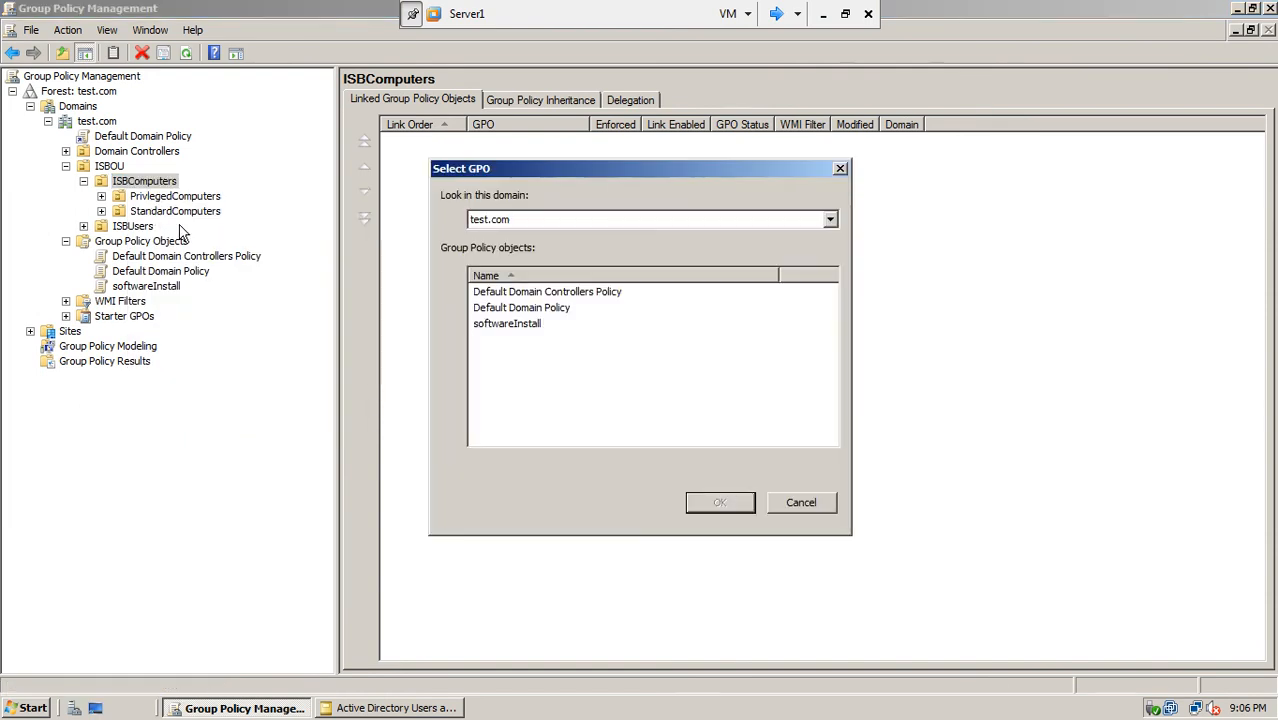
click(510, 323)
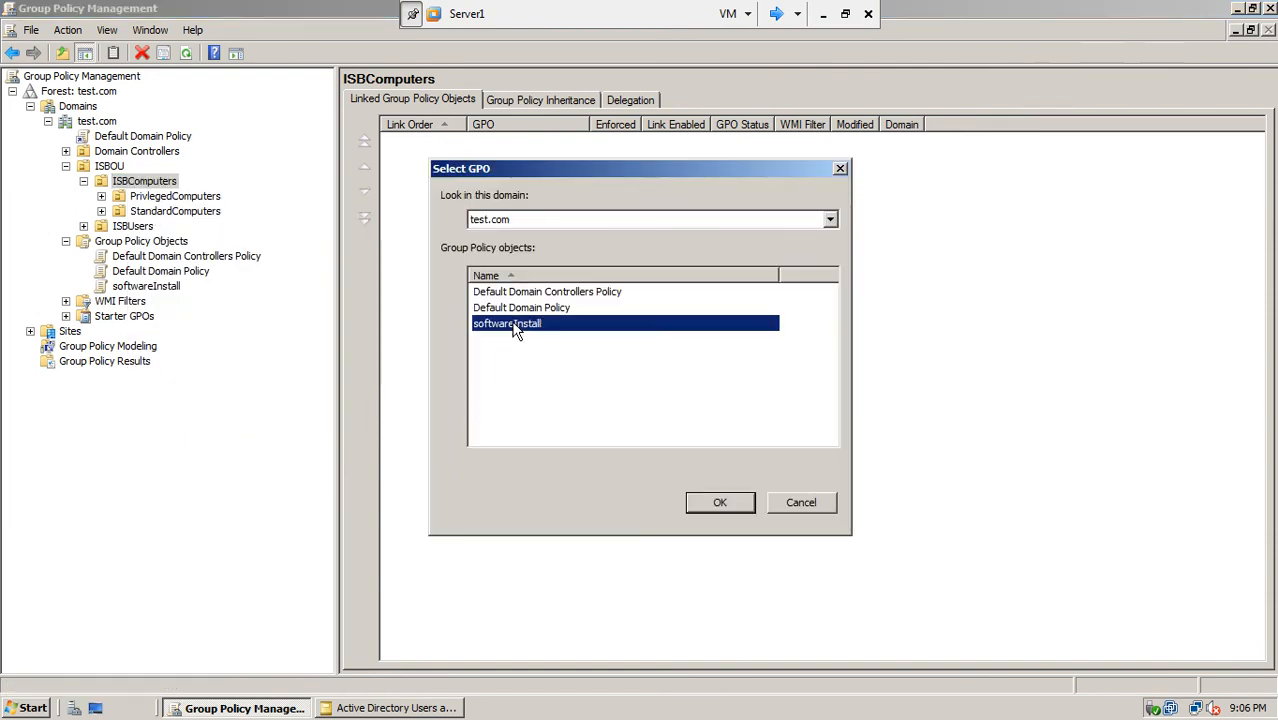
click(700, 503)
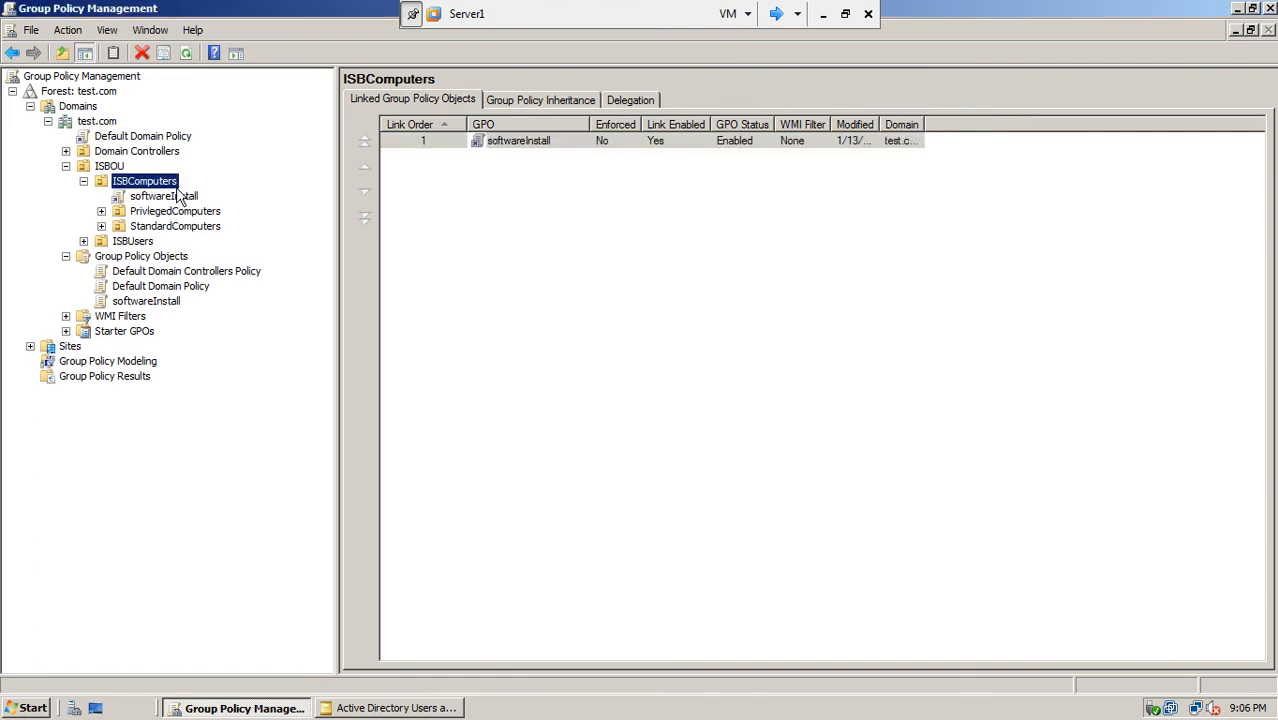
Step: Refresh the console, widen the Domain column, and close Group Policy Management
click(186, 53)
drag(920, 124, 1006, 117)
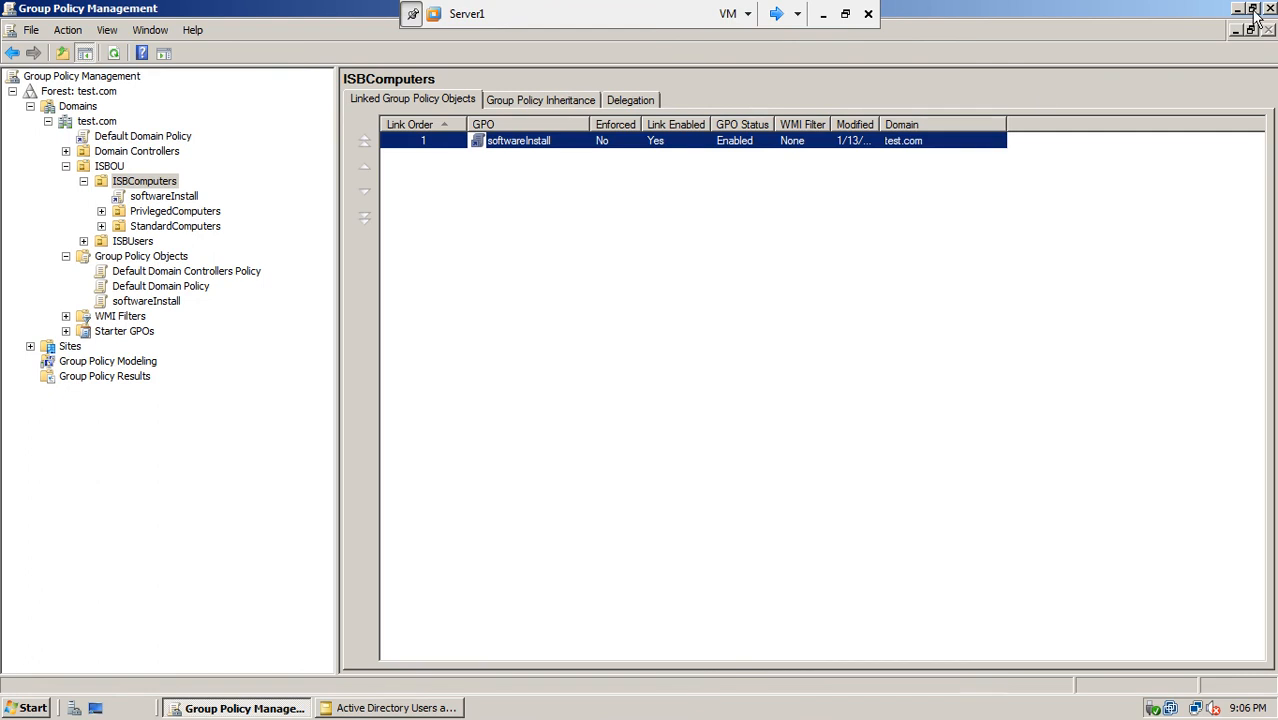
click(1251, 8)
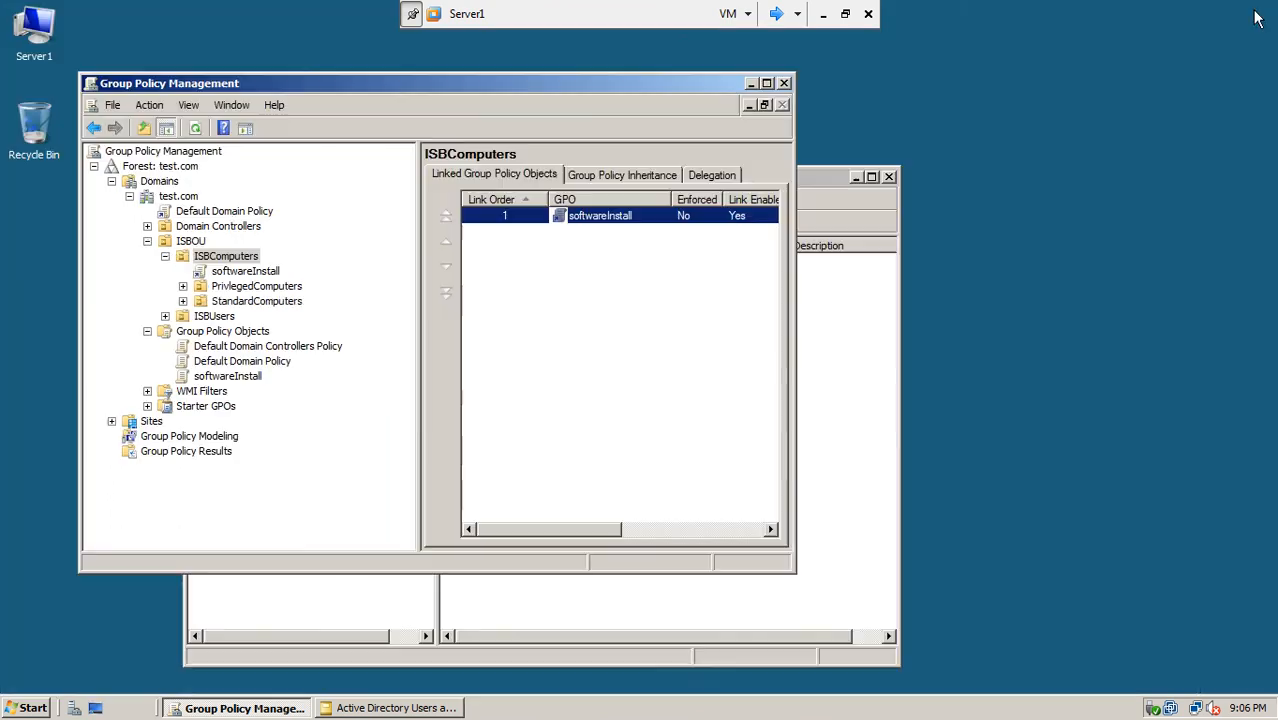
click(783, 84)
Step: Close Active Directory Users and Computers, refresh the Server1 desktop, and open a Command Prompt
click(888, 178)
right_click(576, 222)
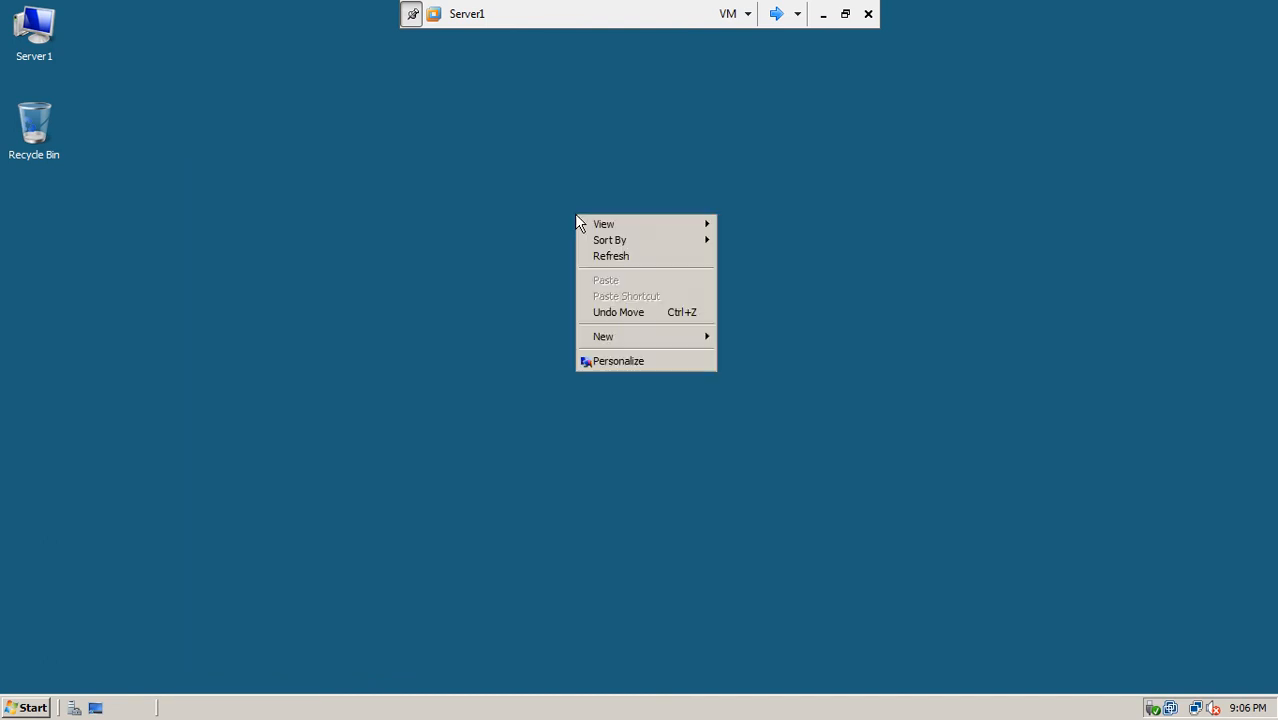
click(590, 254)
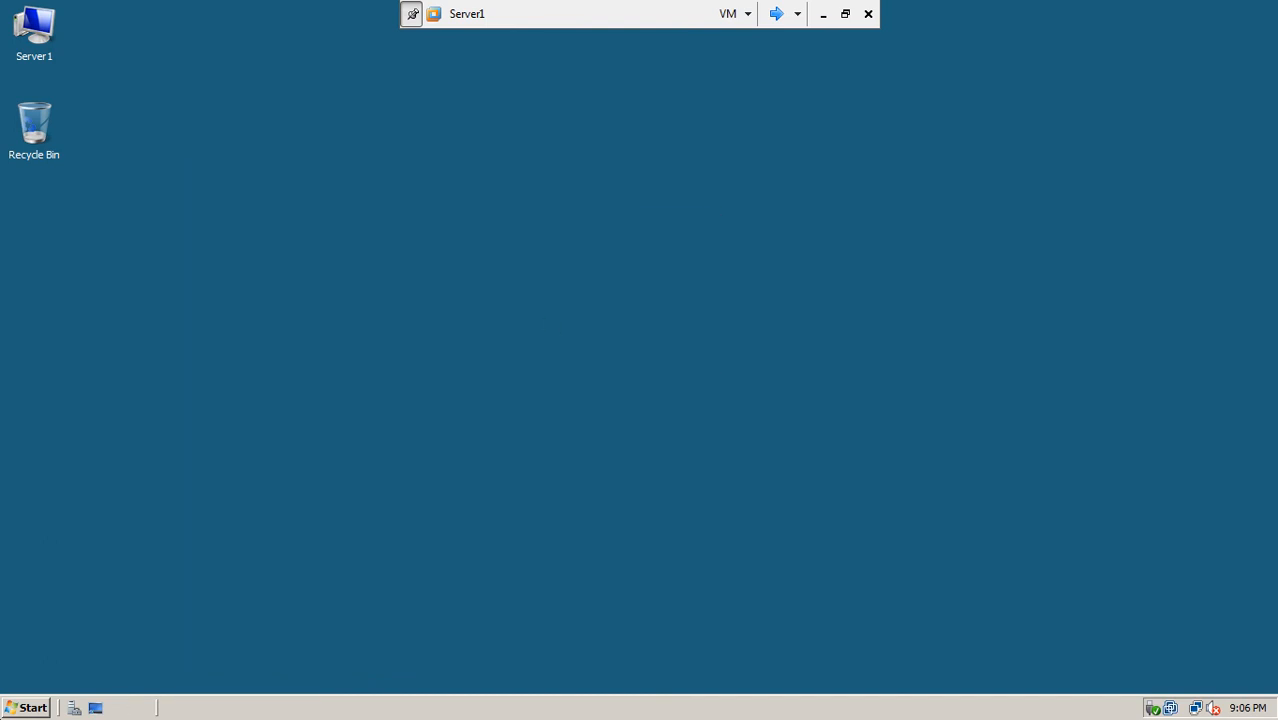
click(26, 707)
click(84, 283)
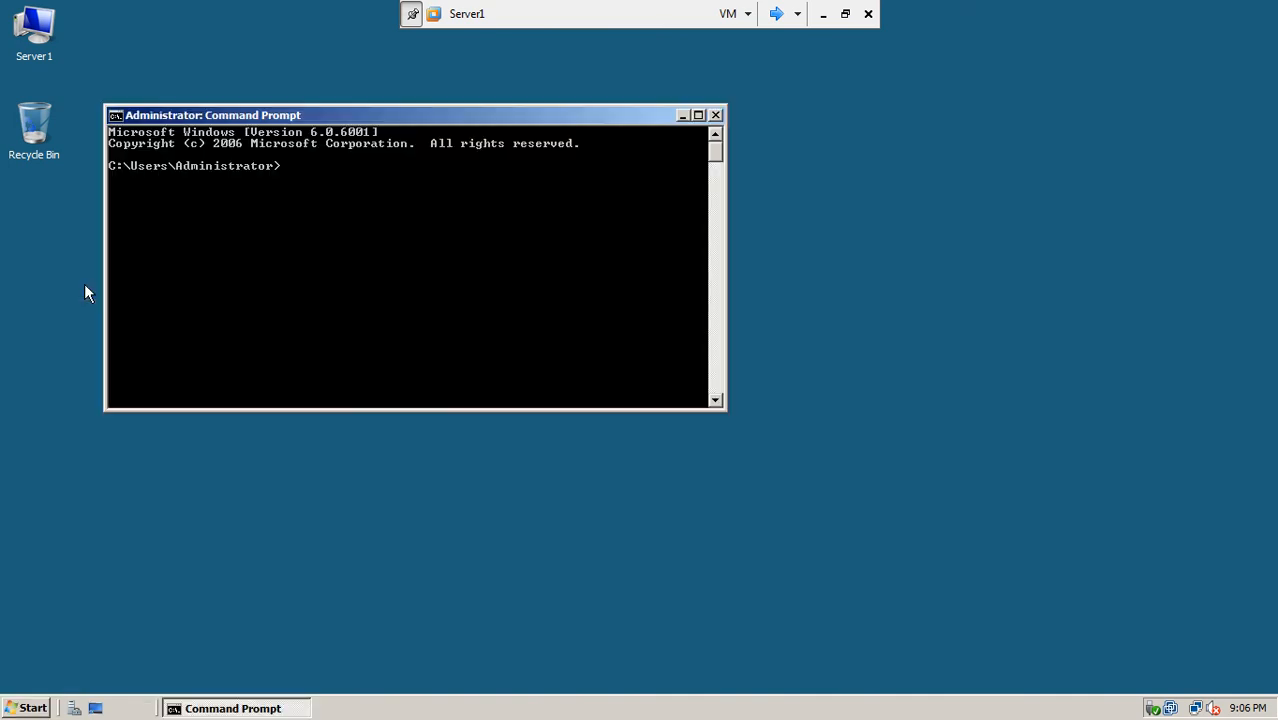
Step: Run gpupdate /force on Server1 and let it finish updating user and computer policy
text(gp)
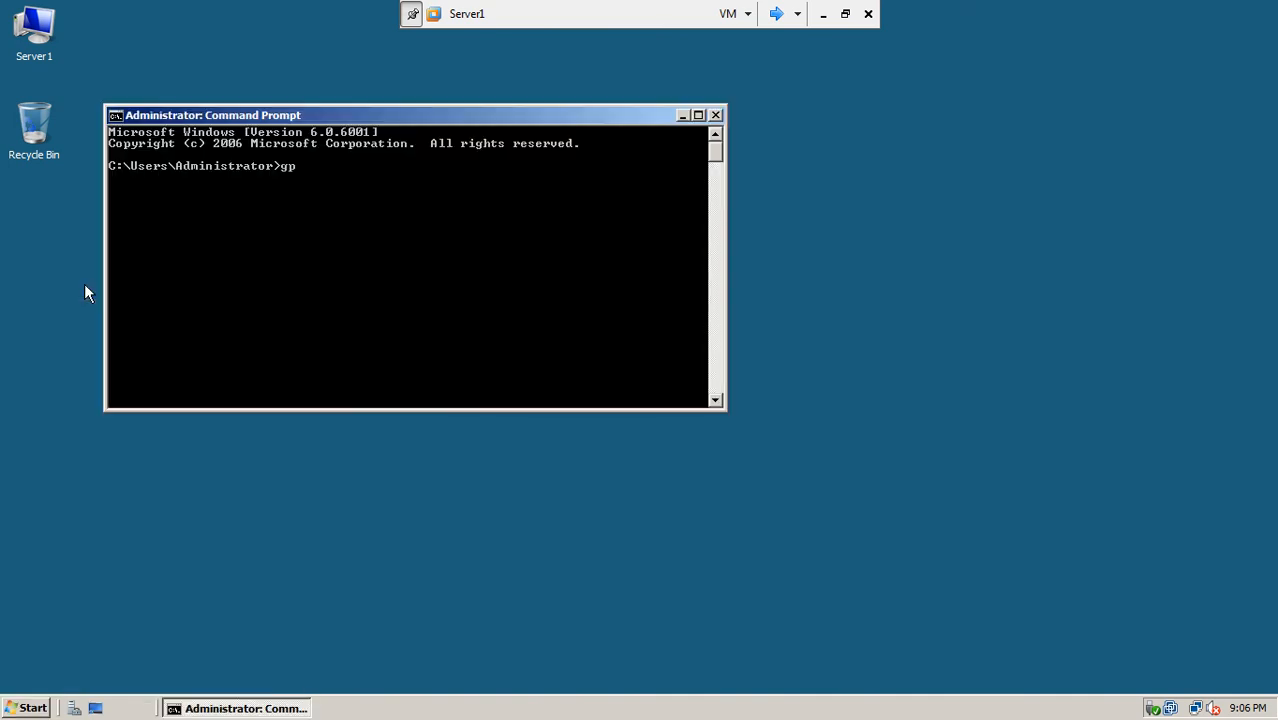
text(update /force)
key(Return)
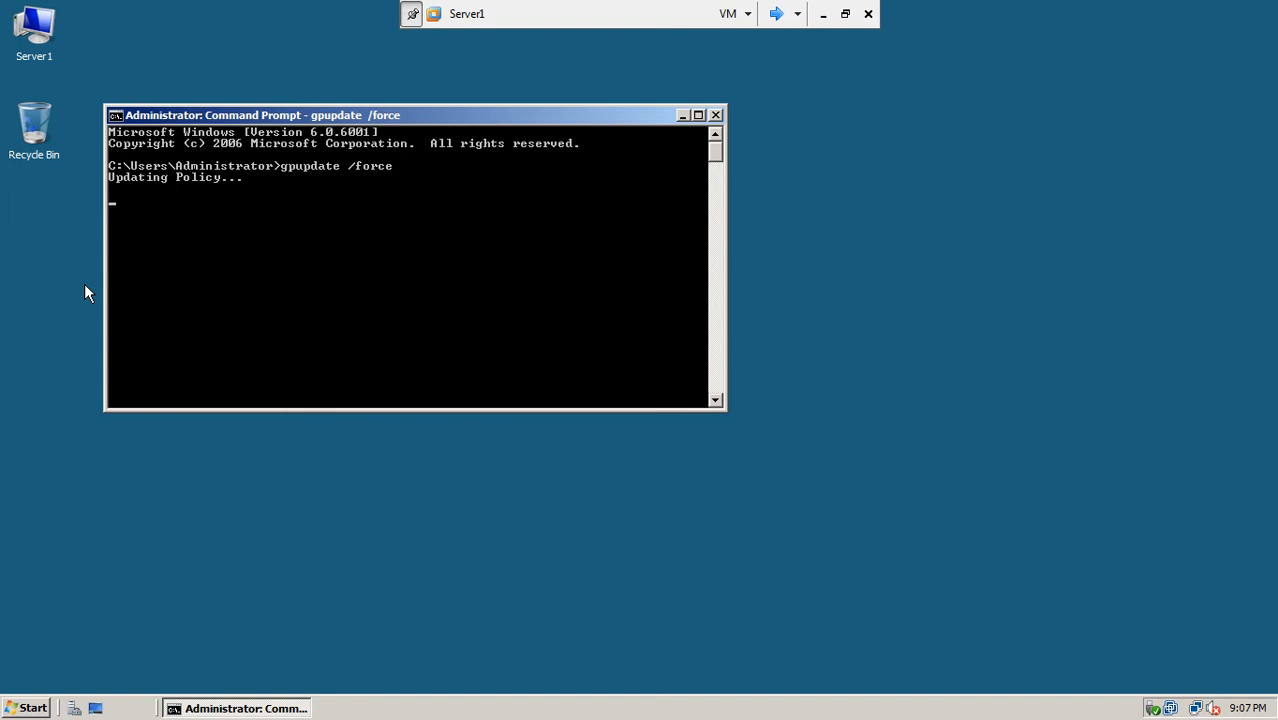
drag(441, 117, 576, 181)
click(32, 708)
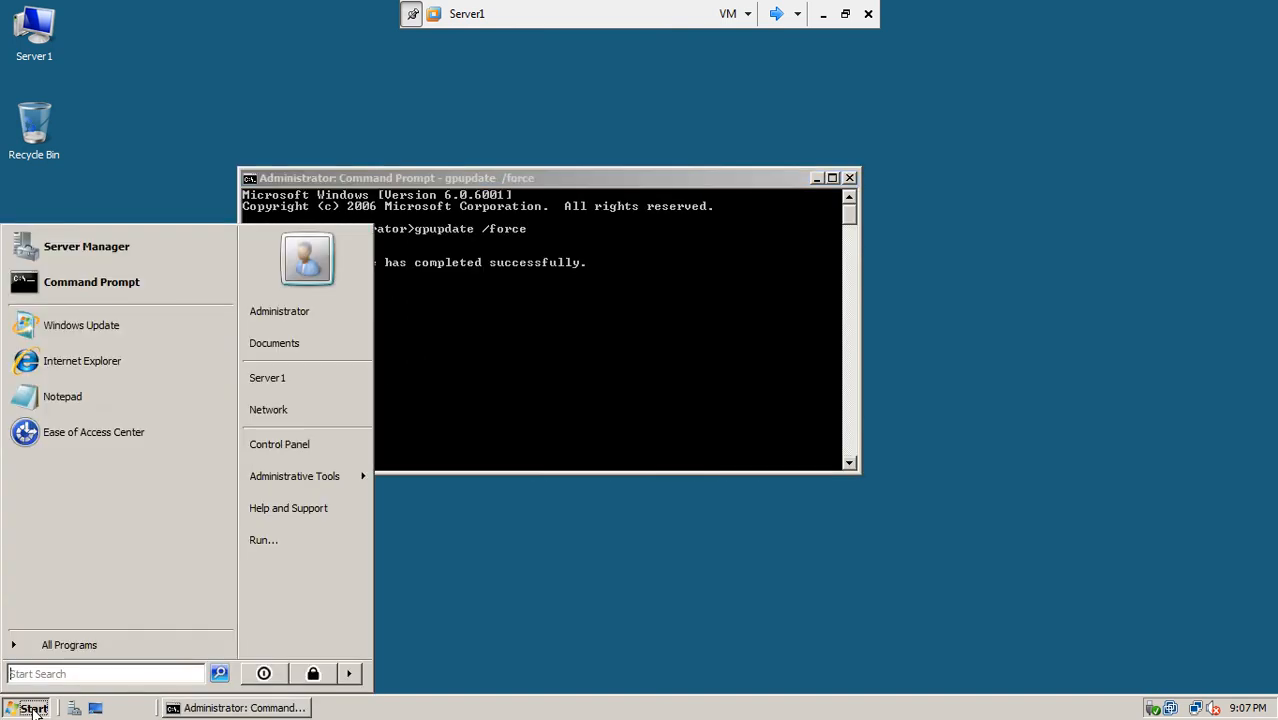
mouse_move(351, 676)
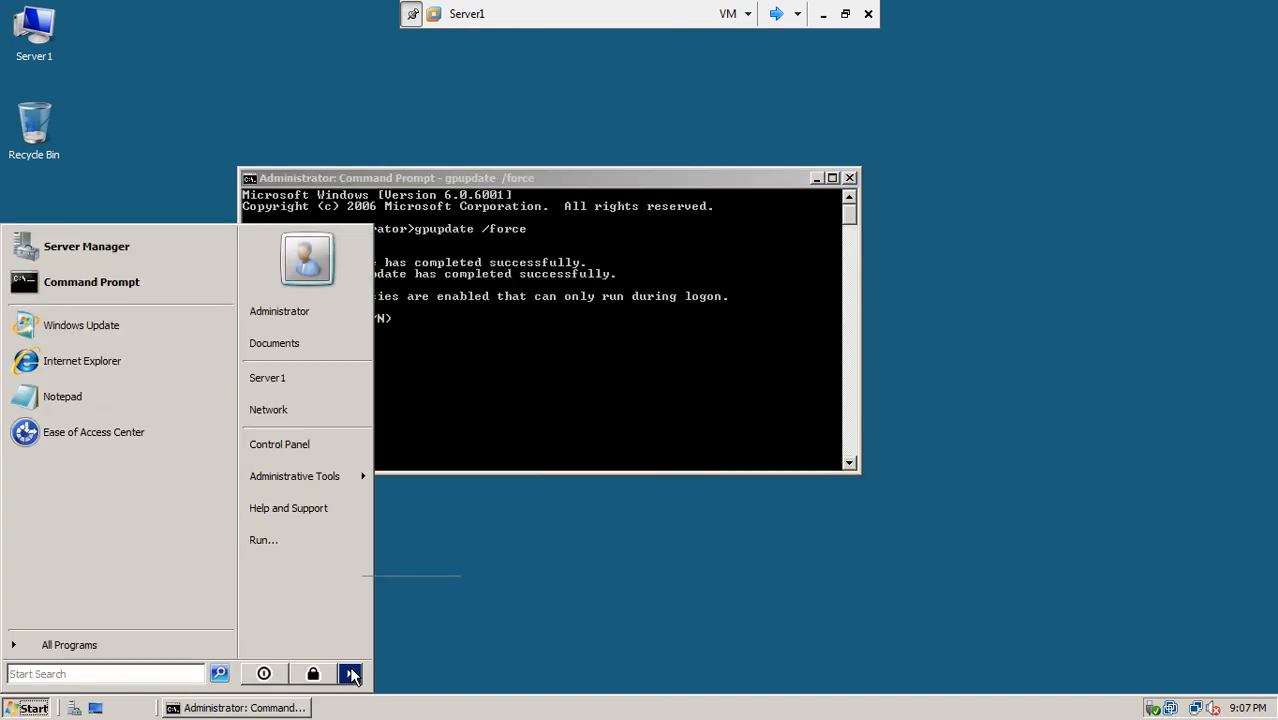
click(515, 382)
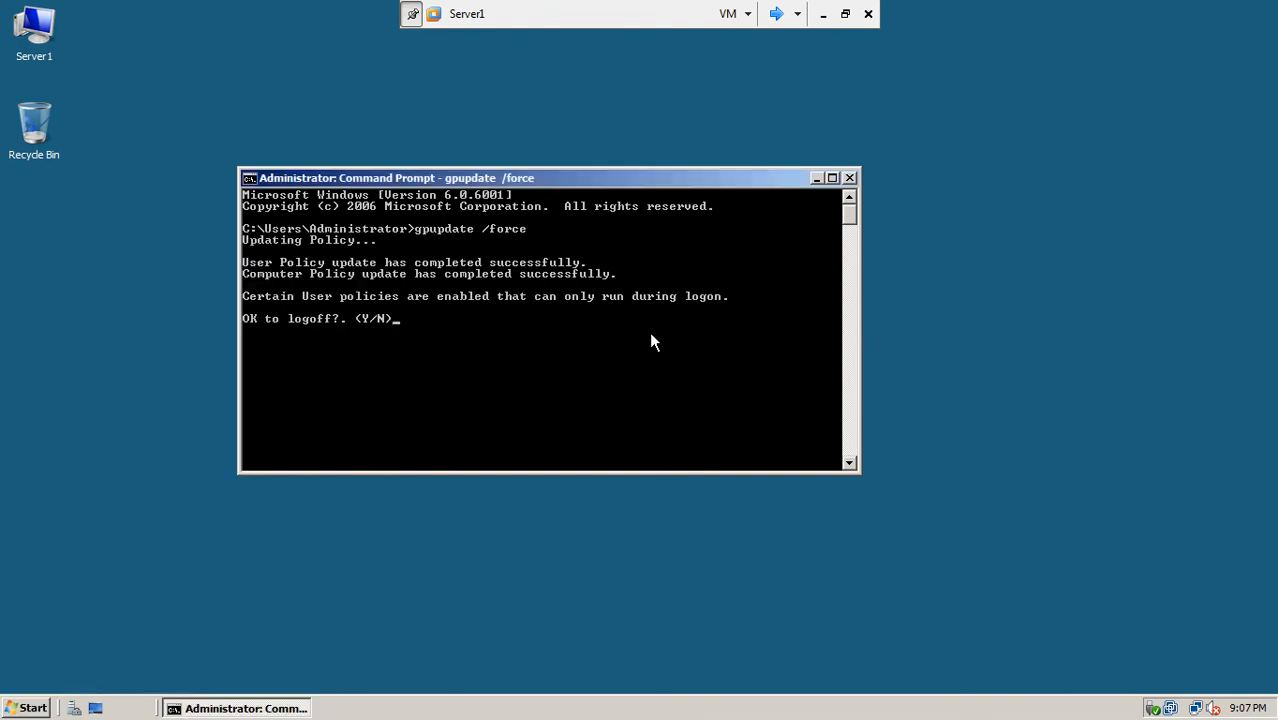
Step: Switch to the win7-1 virtual machine in full screen and refresh its desktop
click(775, 13)
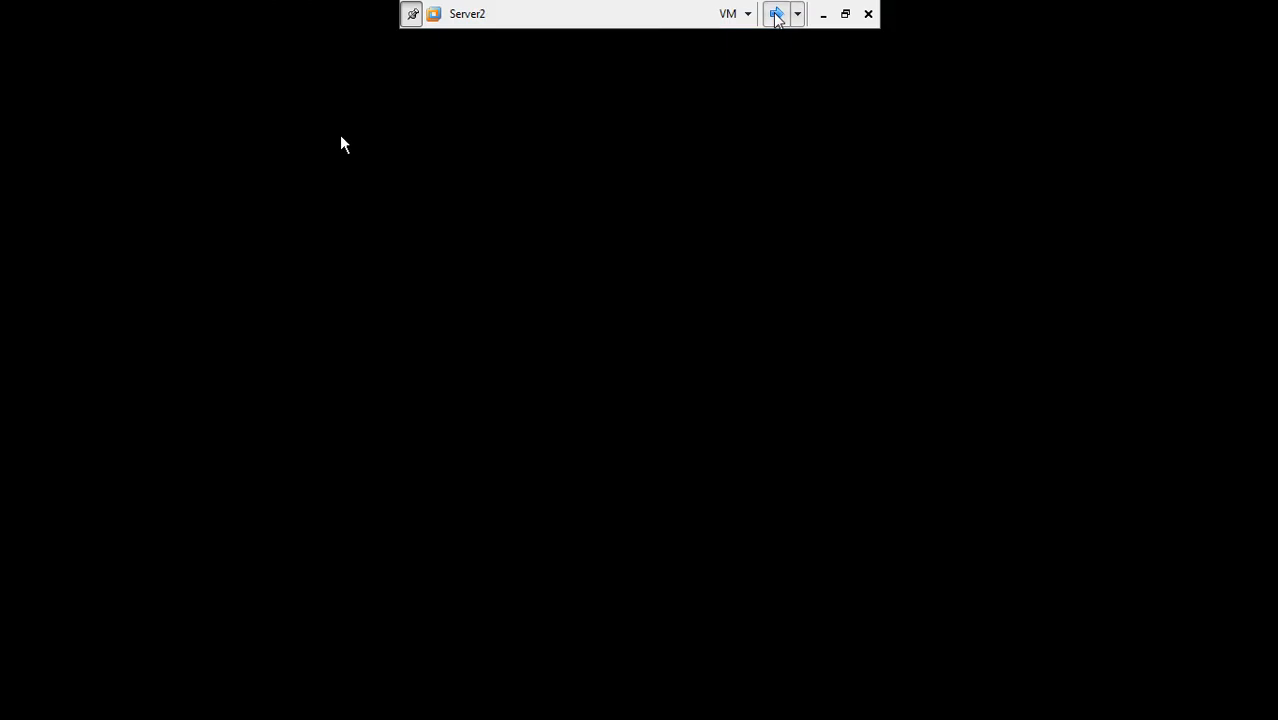
click(777, 13)
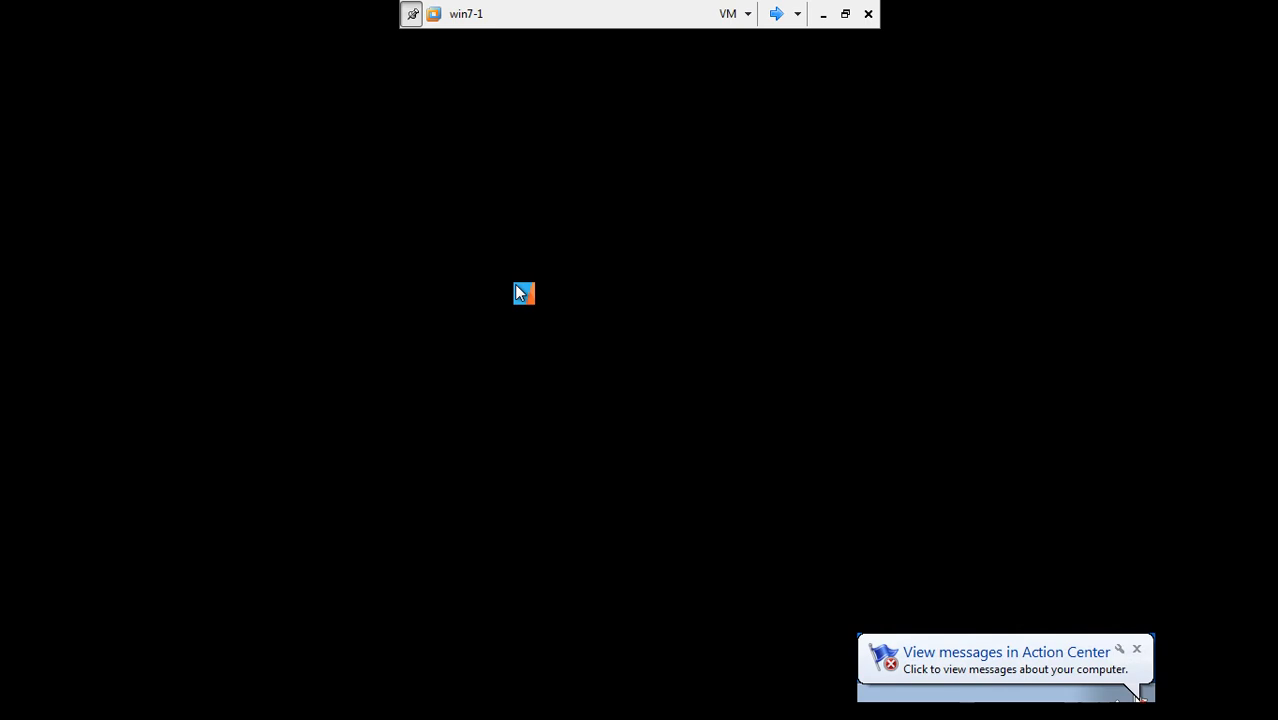
right_click(516, 286)
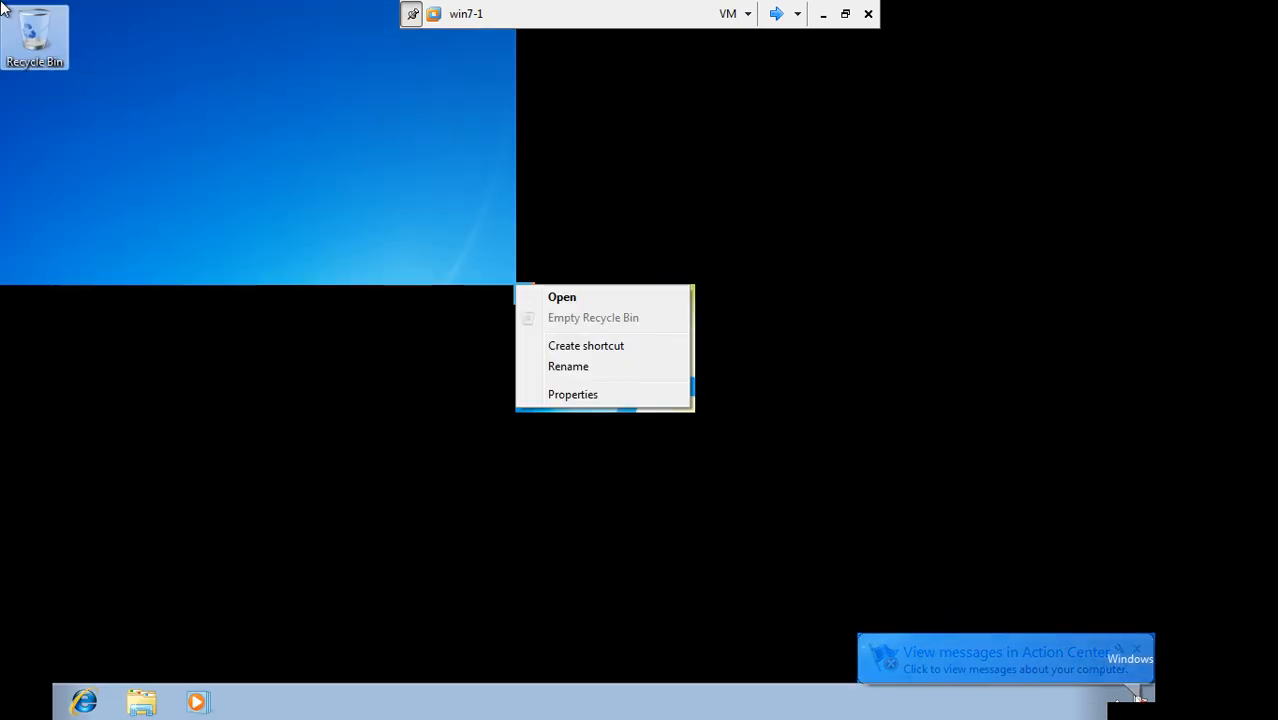
right_click(222, 139)
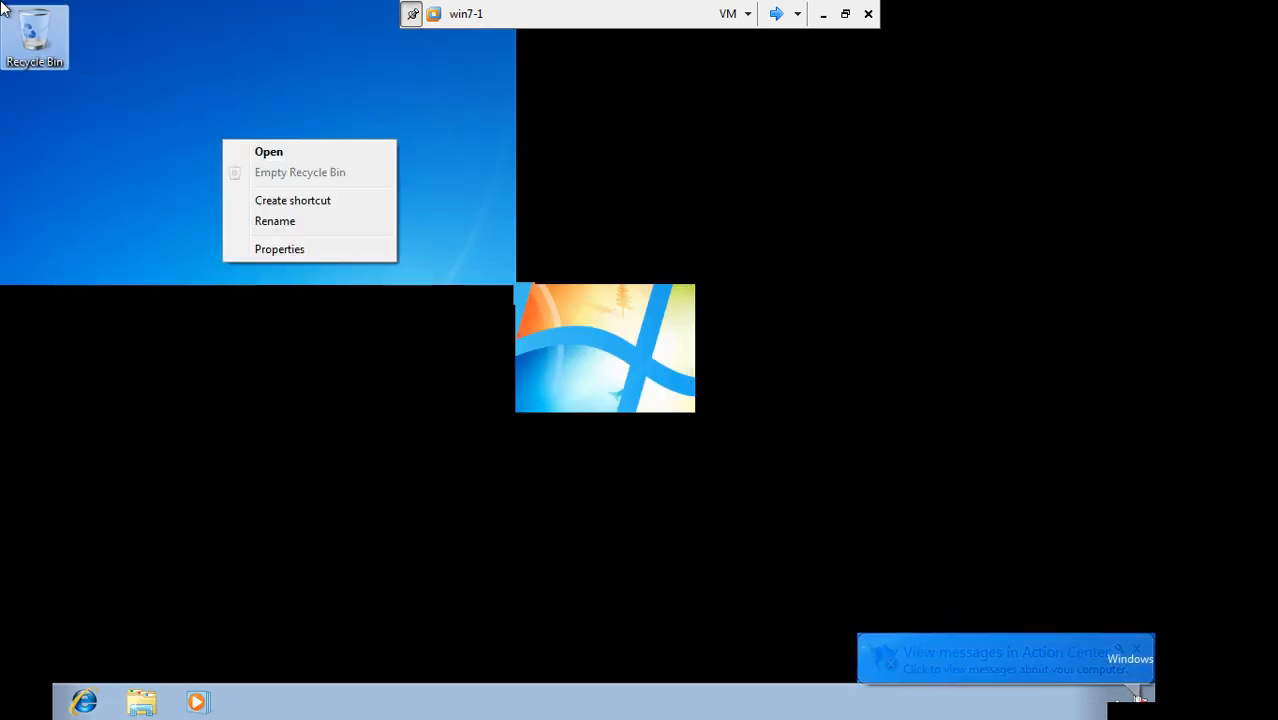
click(845, 14)
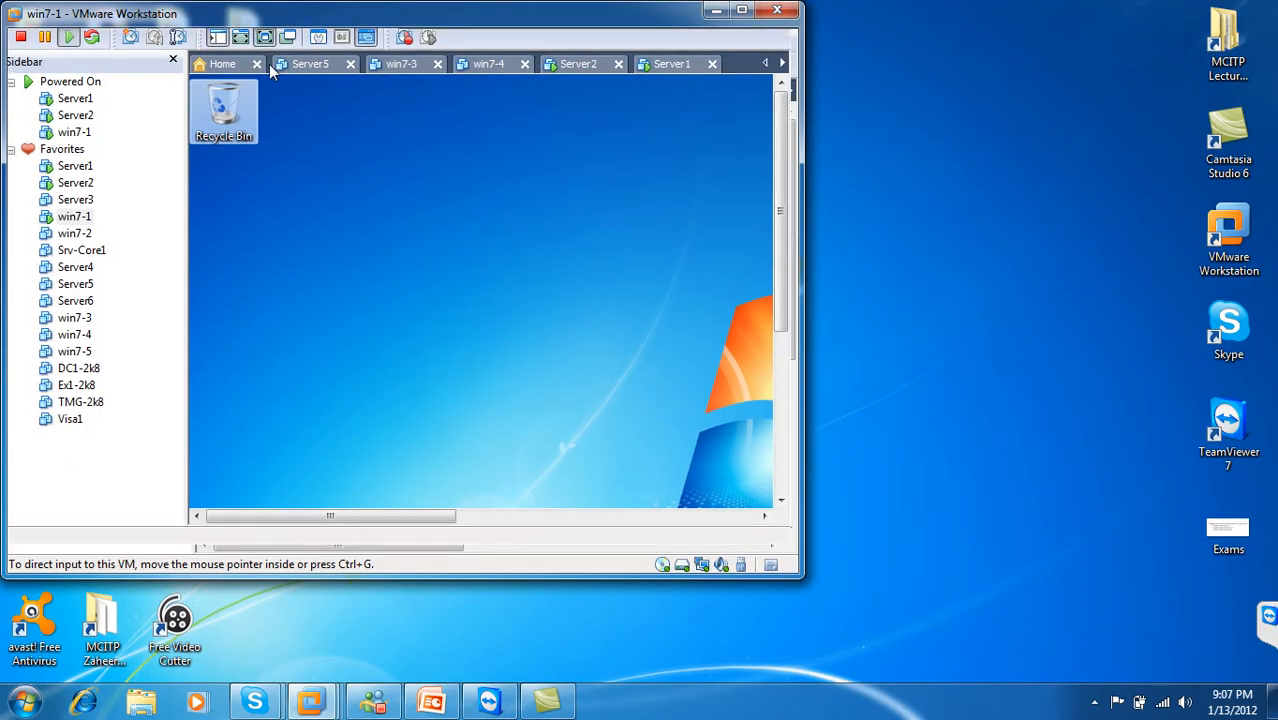
click(269, 64)
right_click(441, 257)
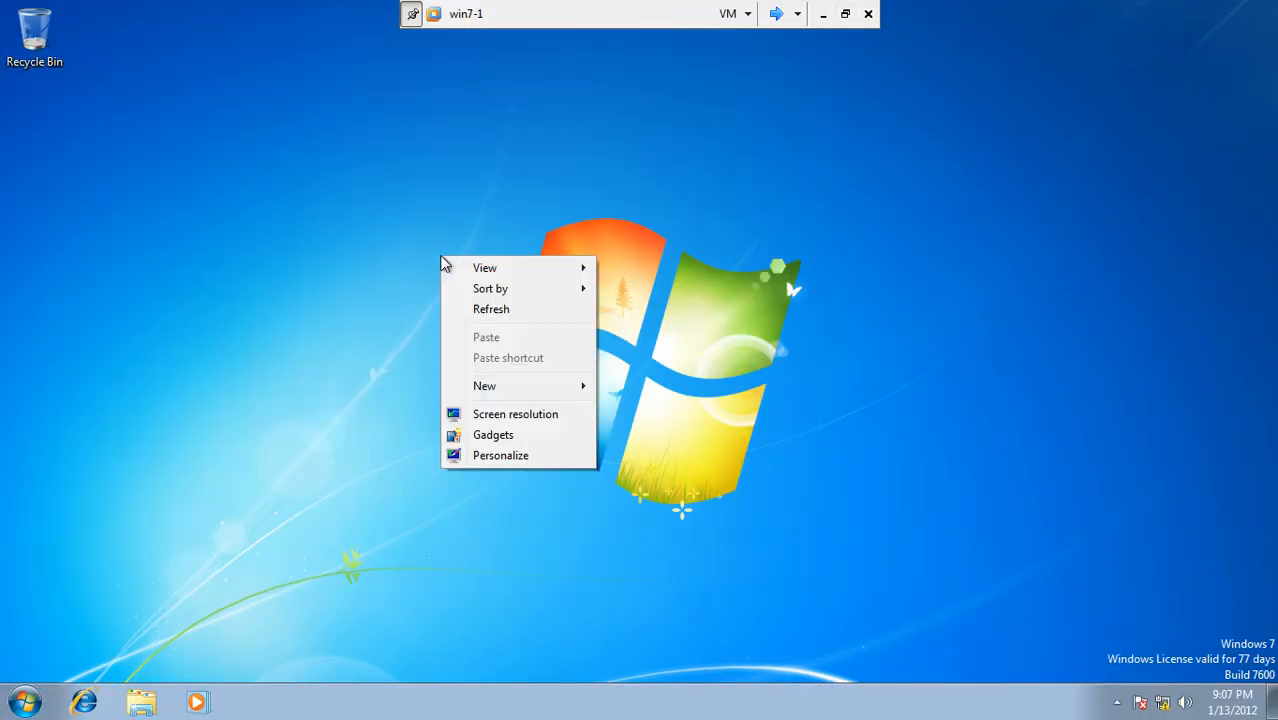
click(480, 310)
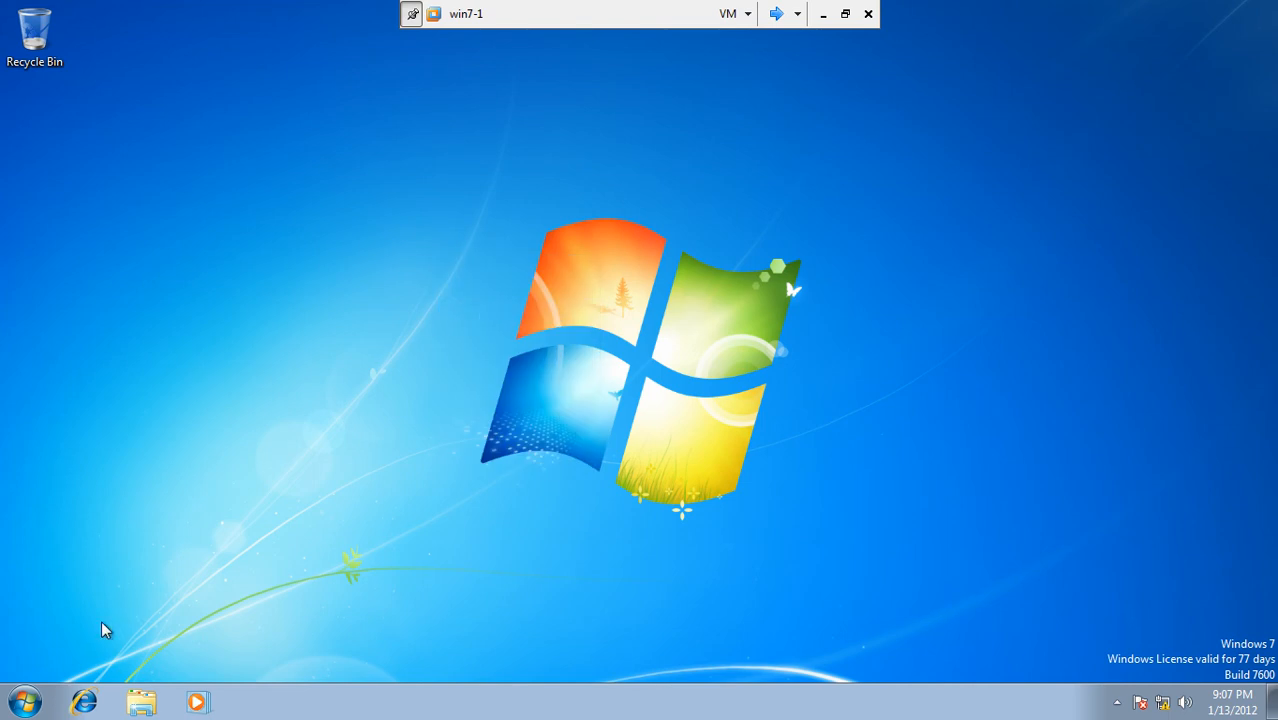
Step: Log off win7-1 and sign back in with the domain user's password
click(27, 707)
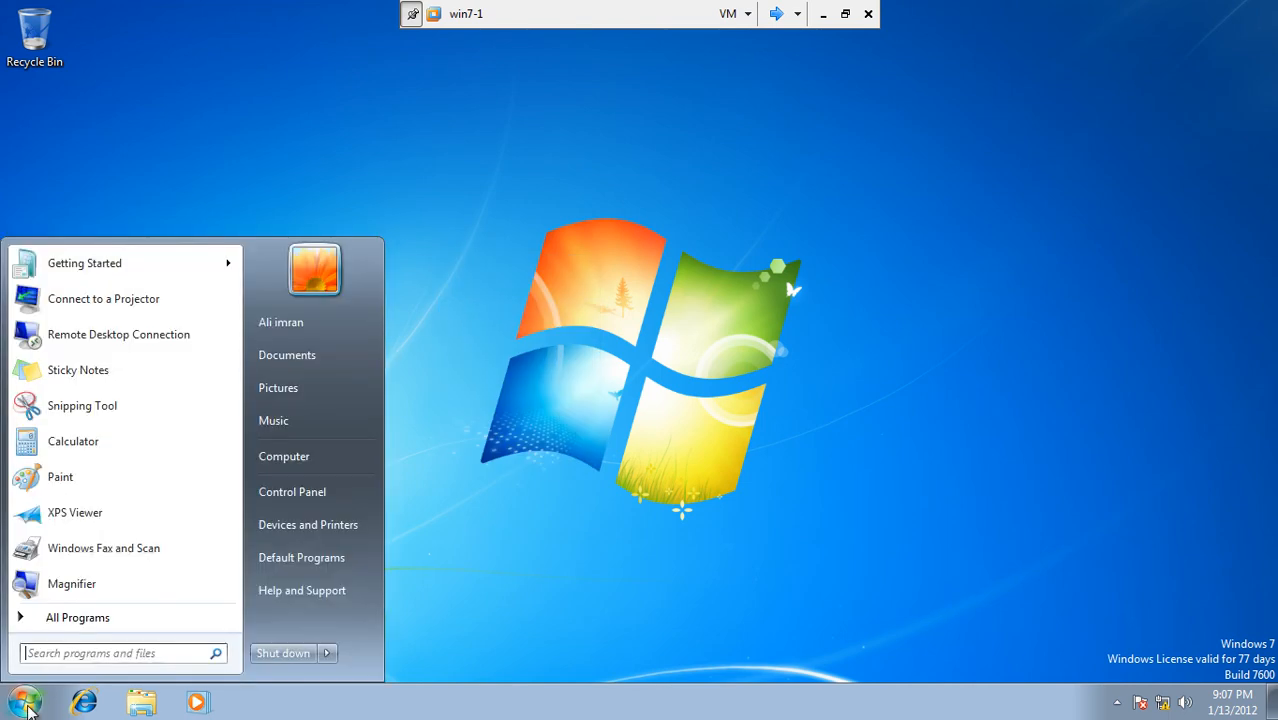
click(328, 657)
click(382, 584)
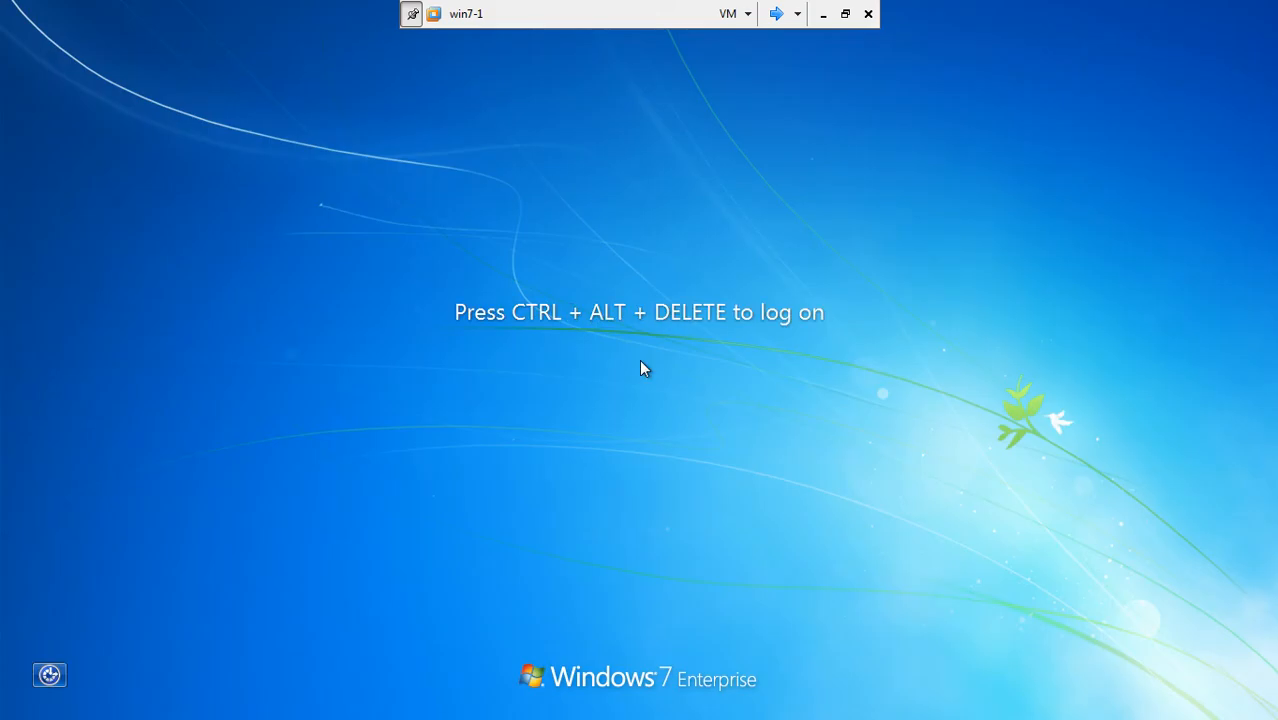
key(ctrl+alt+Delete)
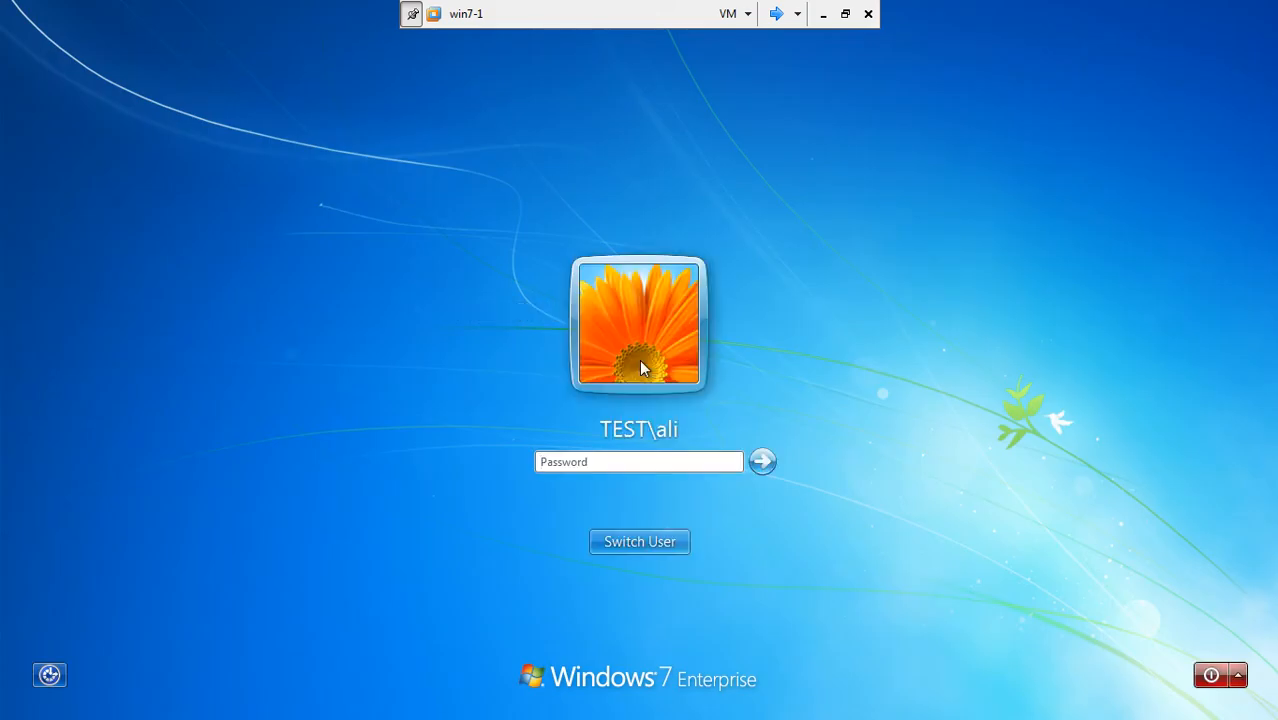
text(******)
key(Return)
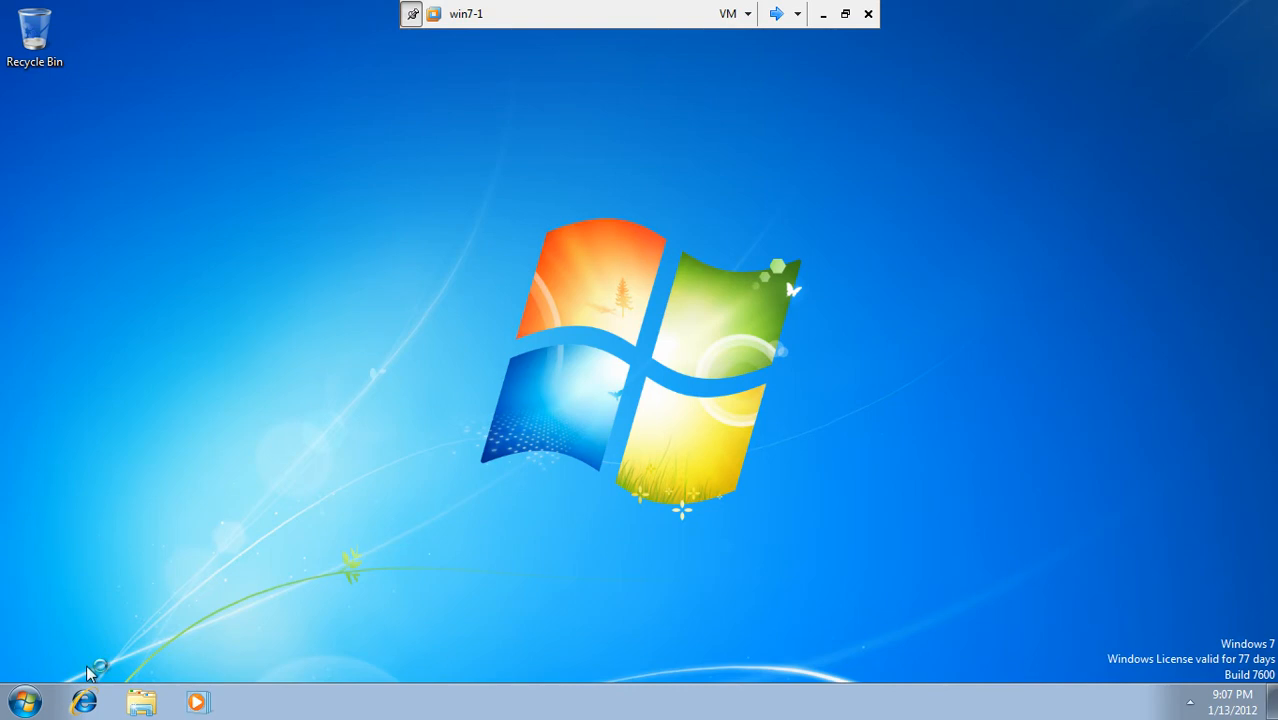
Step: Log the current user off win7-1 from the Start menu's shutdown options
click(22, 703)
click(327, 653)
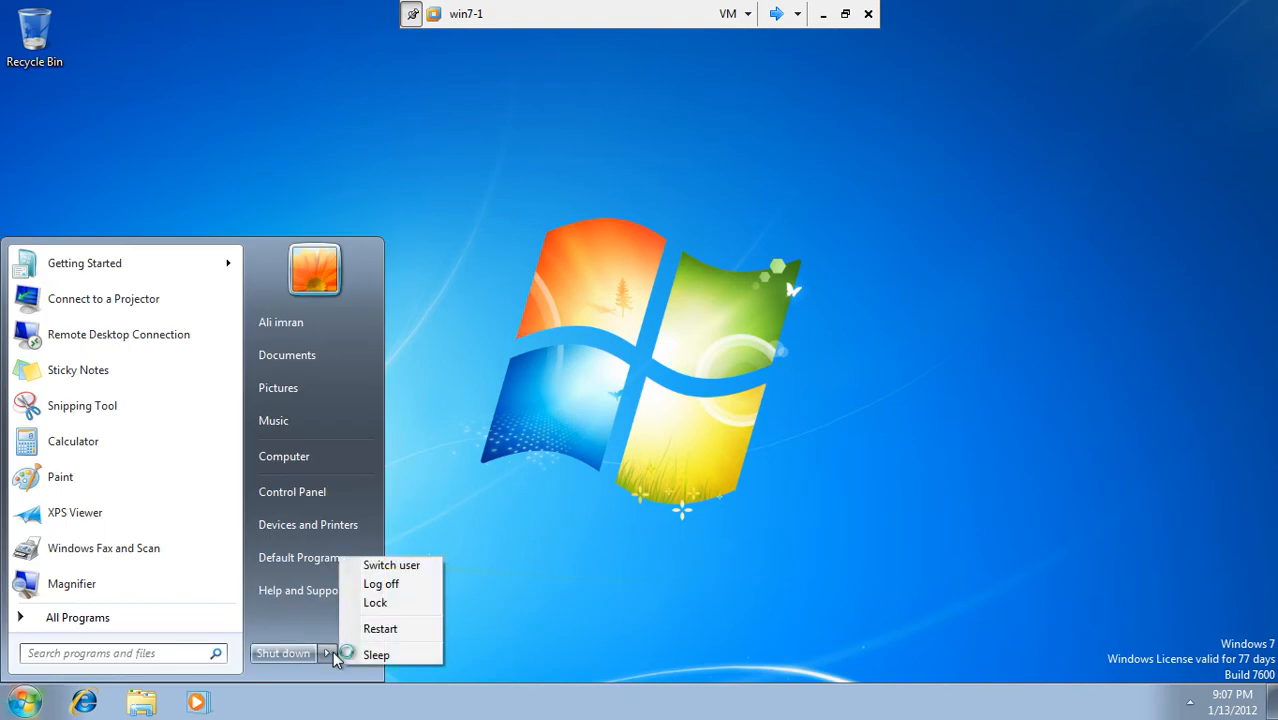
click(410, 588)
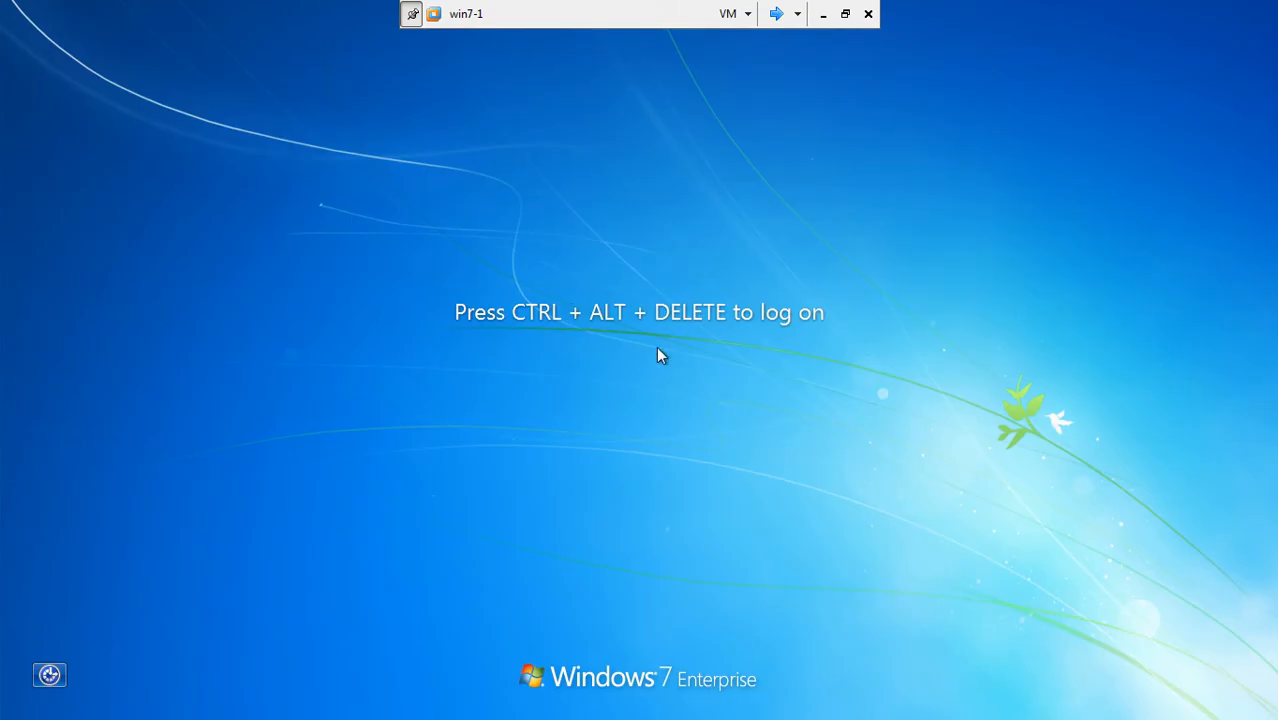
Step: At the sign-in screen, choose Switch User > Other User and enter administrator as user name
key(ctrl+alt+Delete)
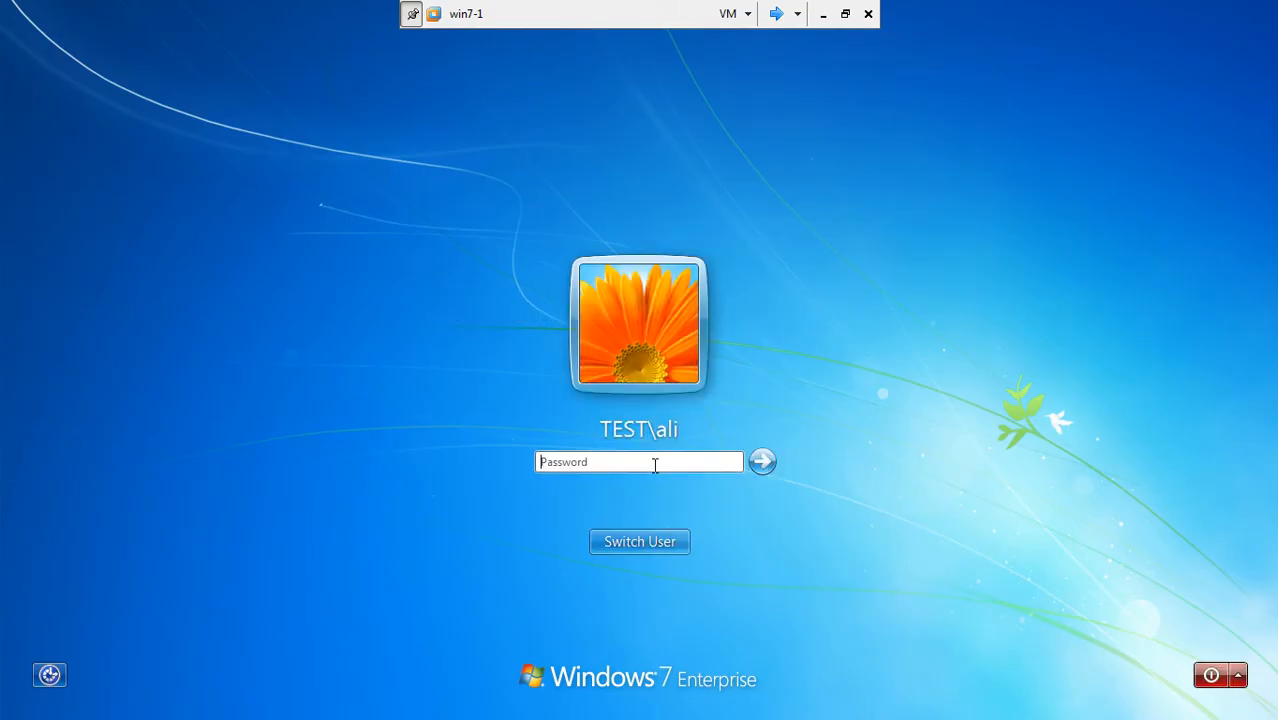
click(653, 540)
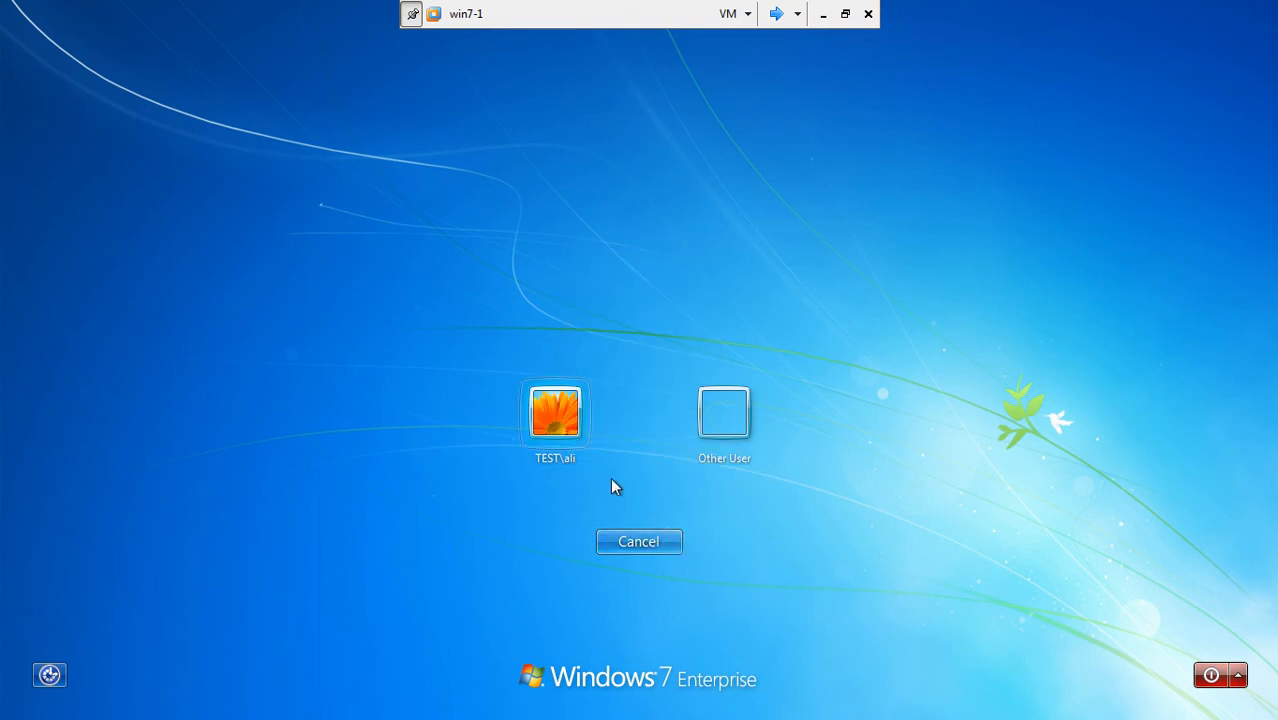
click(748, 392)
text(a)
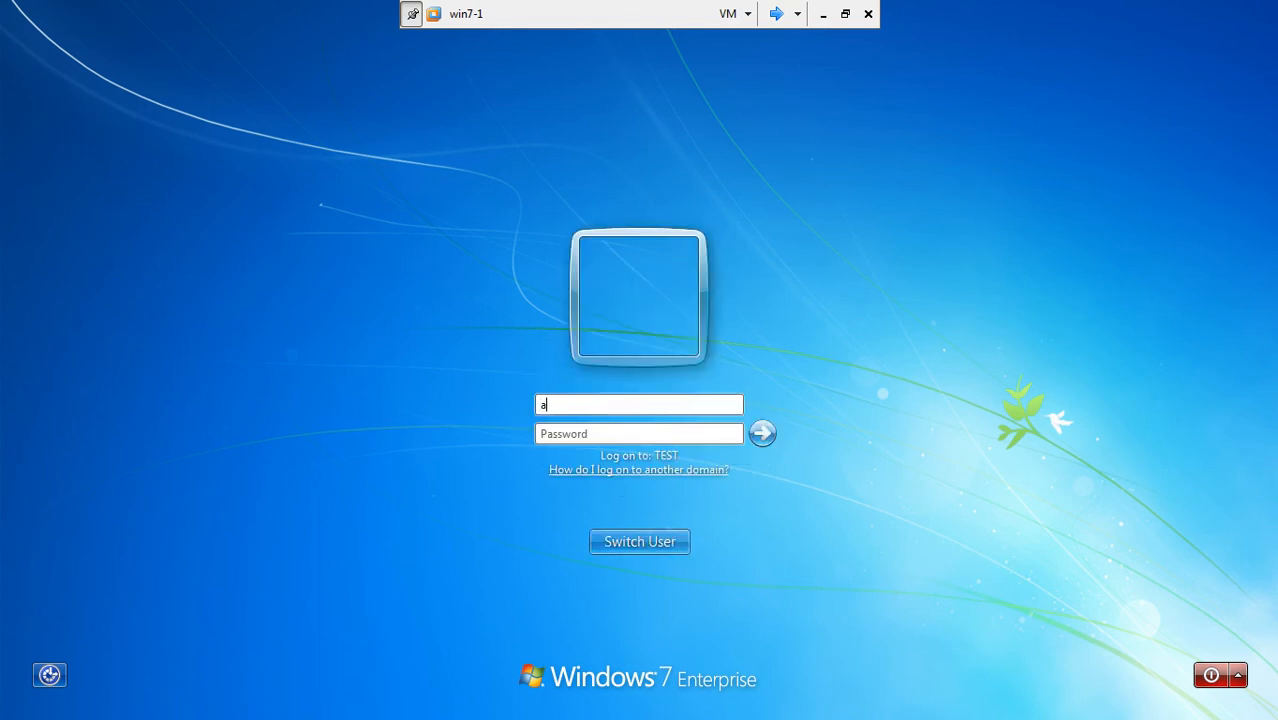
text(dministrator)
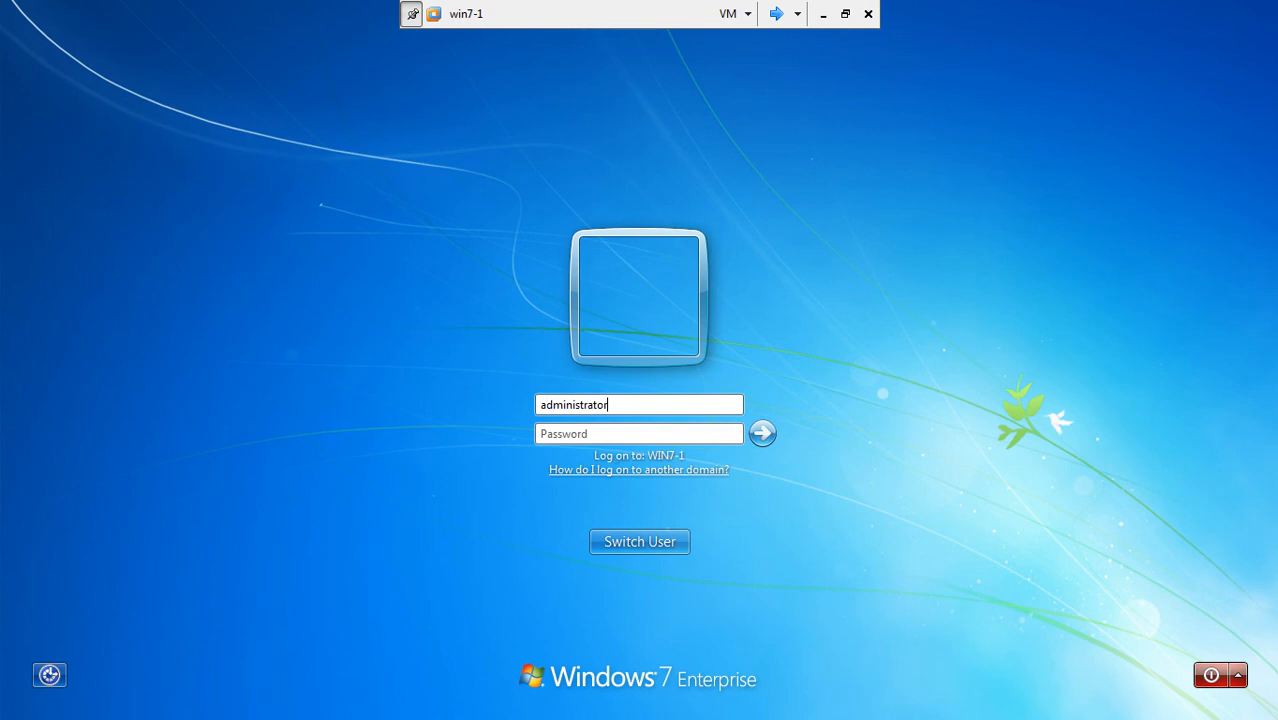
Step: Replace the user name with the TEST domain user's name, enter its password, and log on
click(652, 438)
double_click(628, 403)
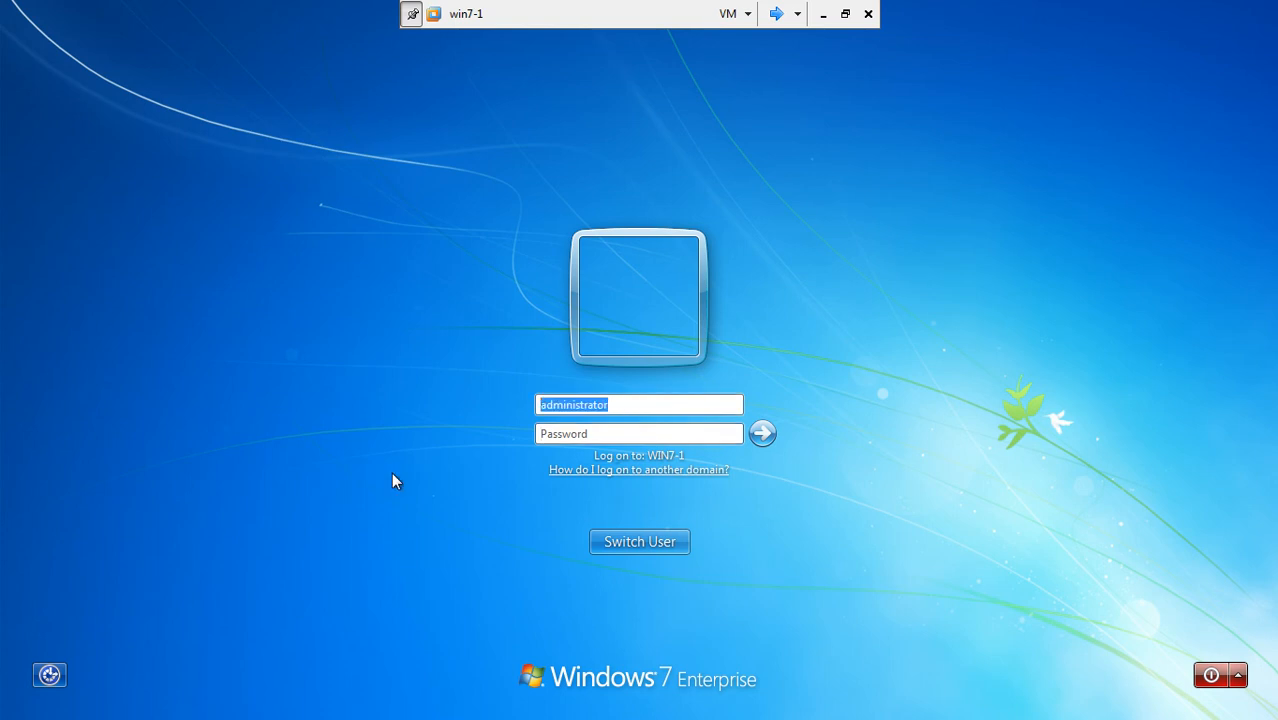
text(ali)
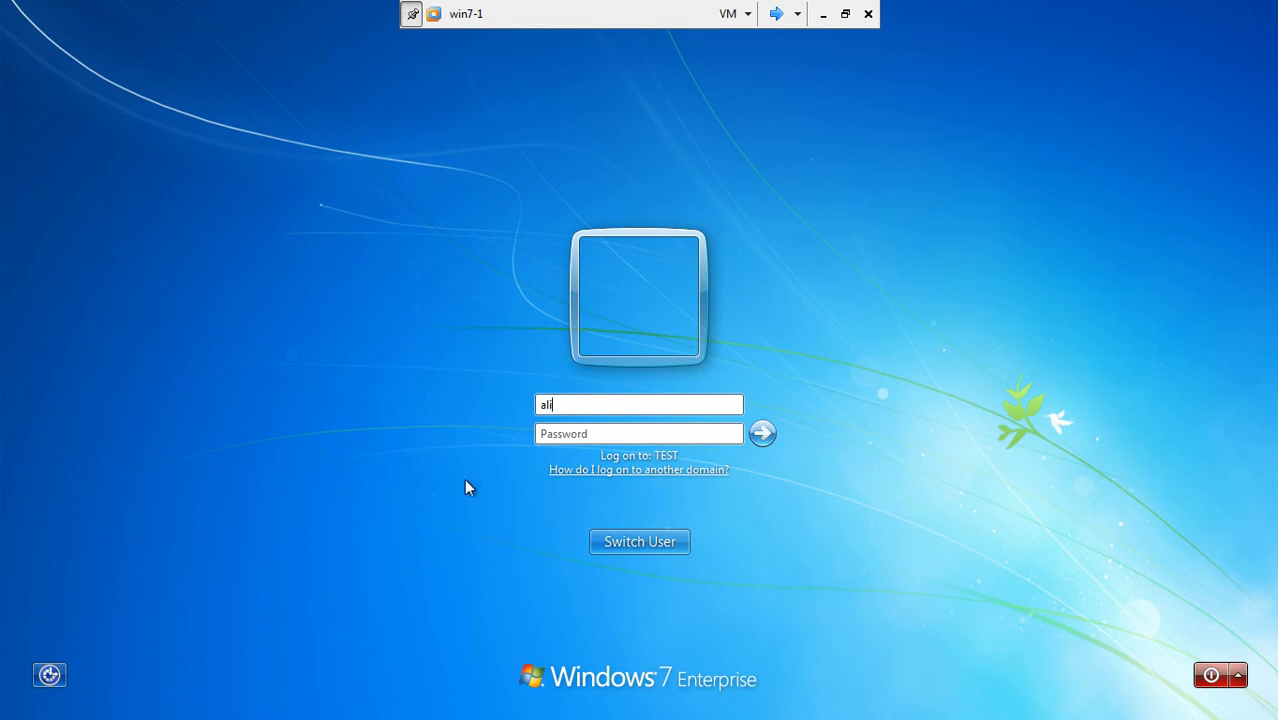
click(661, 436)
text(*******)
click(762, 433)
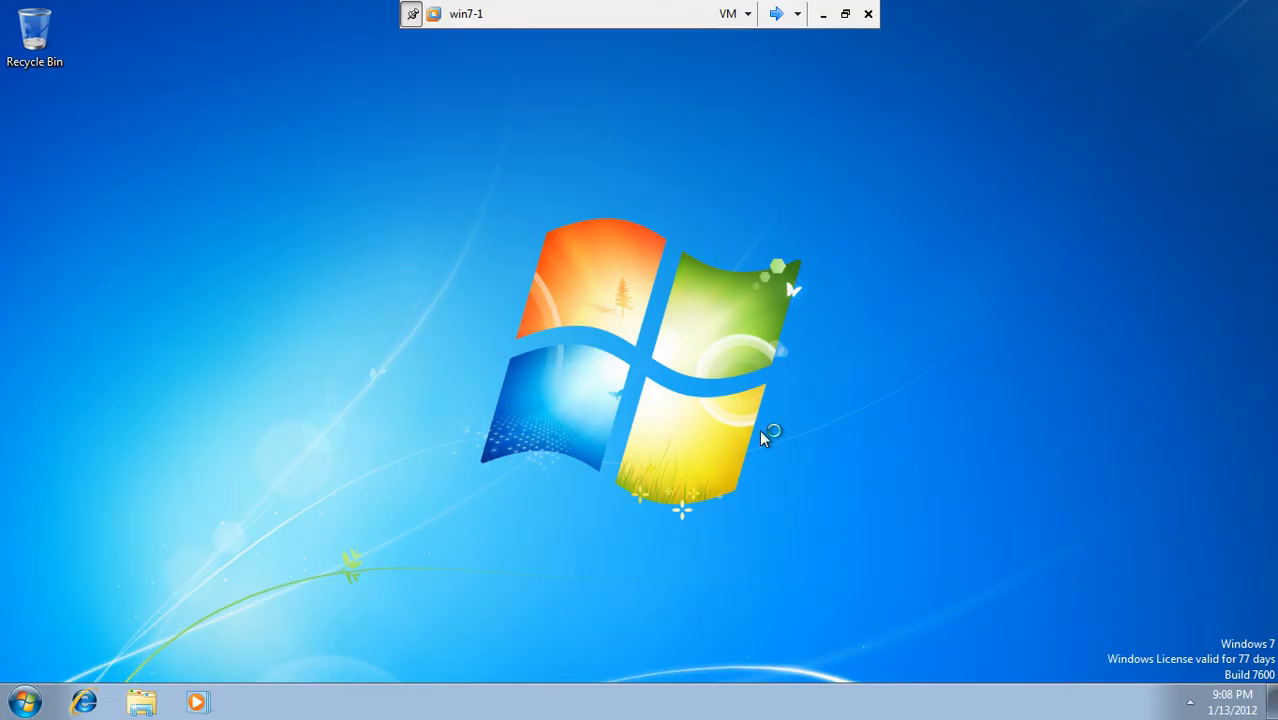
Step: Open a Command Prompt on win7-1 by searching cmd from the Start menu
click(24, 701)
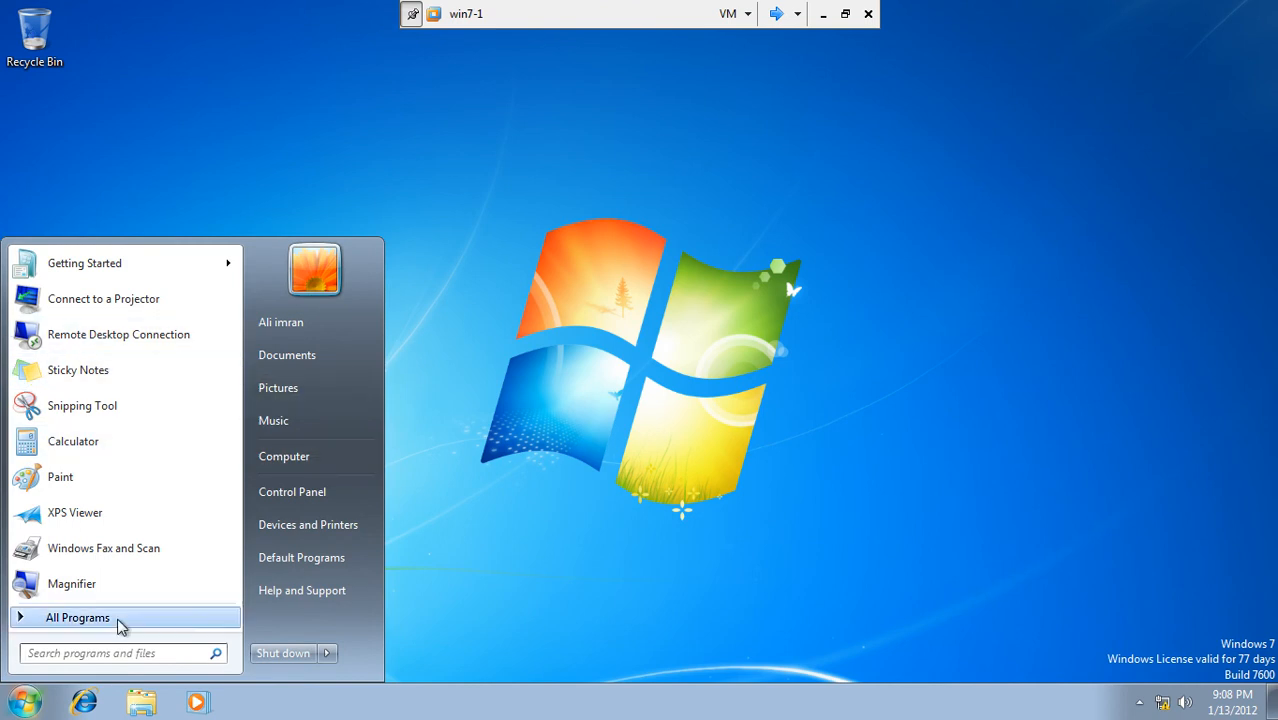
click(116, 655)
text(cmd)
key(Return)
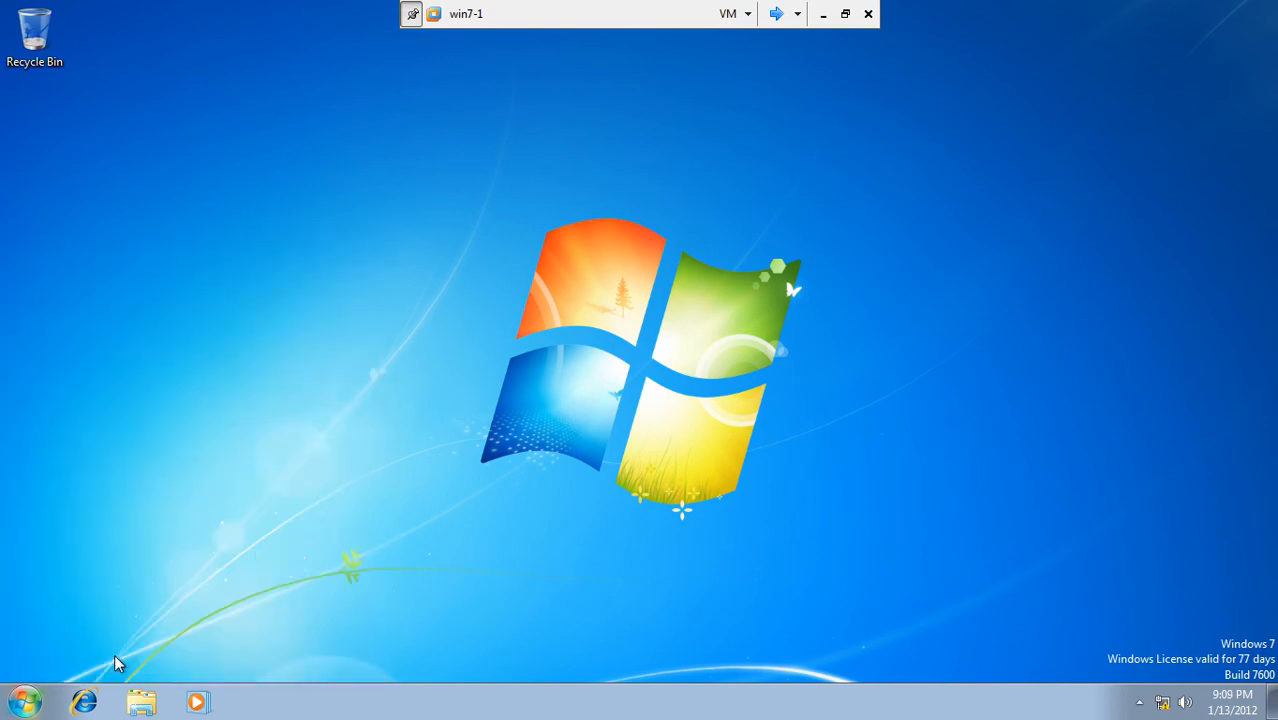
Step: Draft gupdate /force /boot /logoff, then run gupdate /? and gupdate / ?, both not recognized
text(gup)
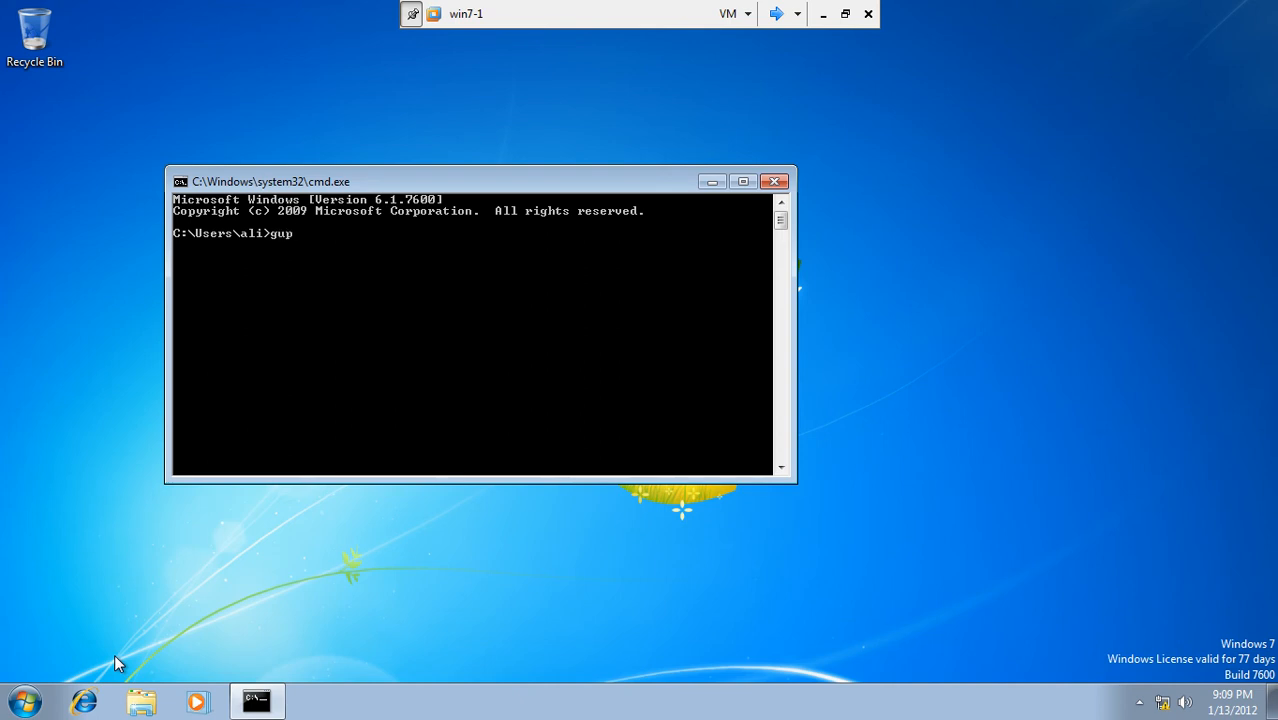
text(date /force /boot /logoff)
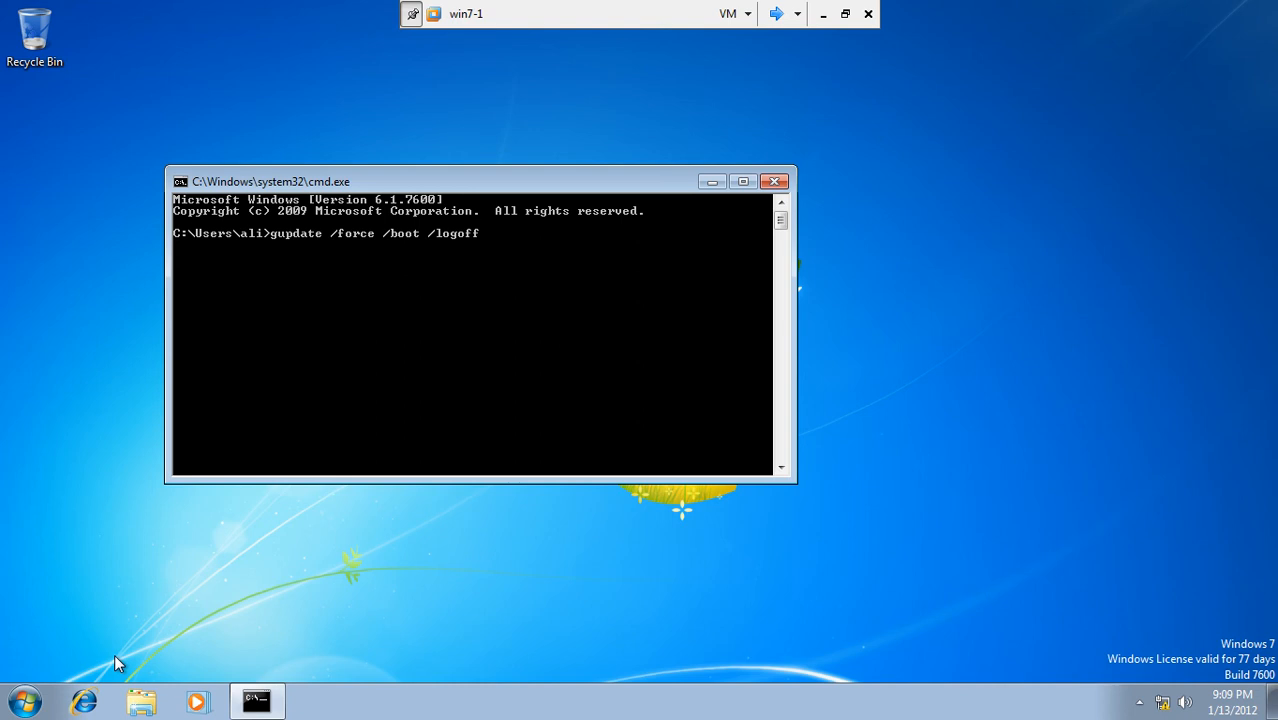
key(BackSpace)
key(BackSpace)
key(BackSpace)
key(BackSpace)
key(BackSpace)
key(BackSpace)
key(BackSpace)
key(BackSpace)
key(BackSpace)
key(BackSpace)
key(BackSpace)
key(BackSpace)
key(BackSpace)
key(BackSpace)
key(BackSpace)
key(BackSpace)
key(BackSpace)
key(BackSpace)
key(BackSpace)
text(?)
key(Return)
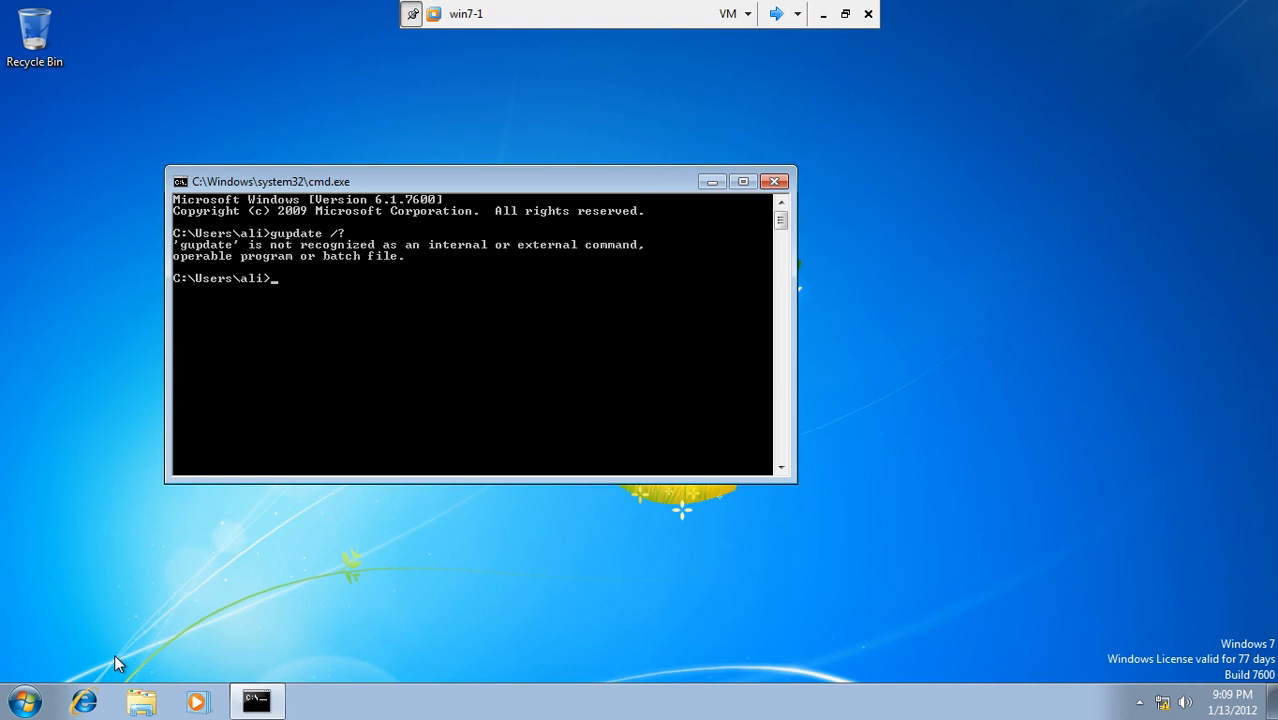
key(Up)
key(BackSpace)
text(?)
key(Return)
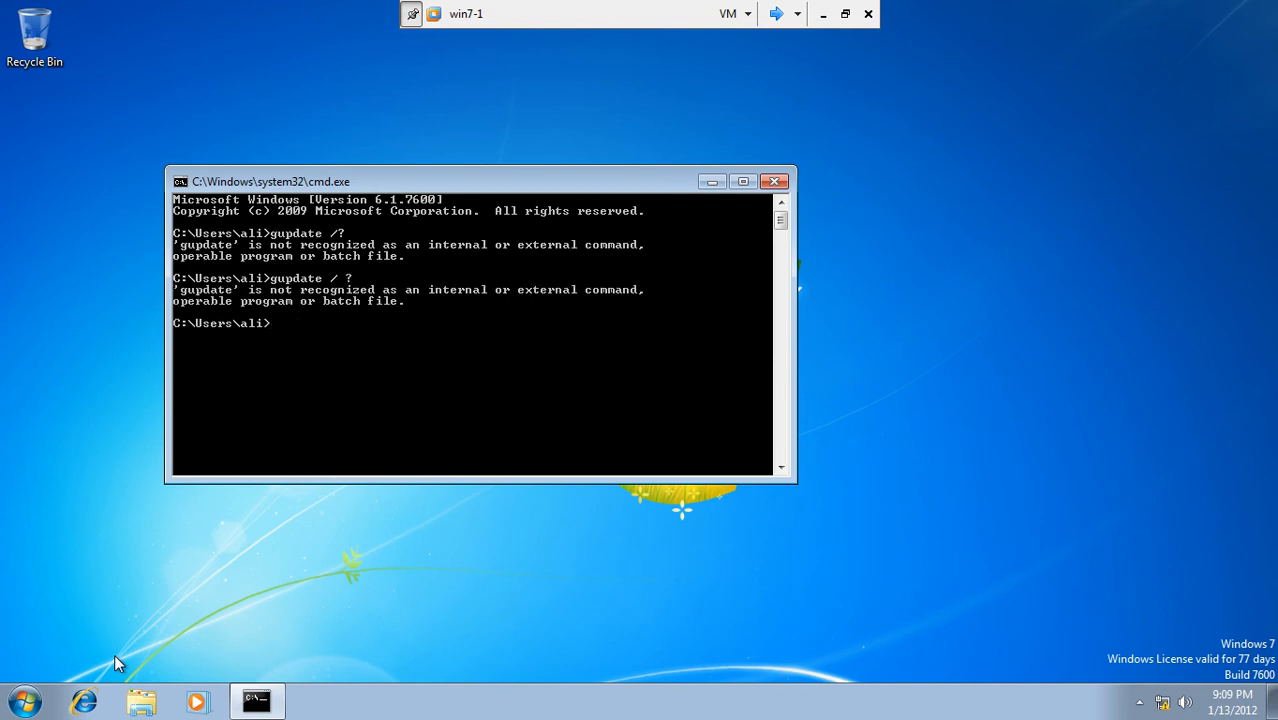
Step: Retry with gupdate ?, gupdate force/? and gupdate ? again, each returning not recognized
key(Up)
key(BackSpace)
text(?)
key(Return)
key(Up)
key(Return)
key(Up)
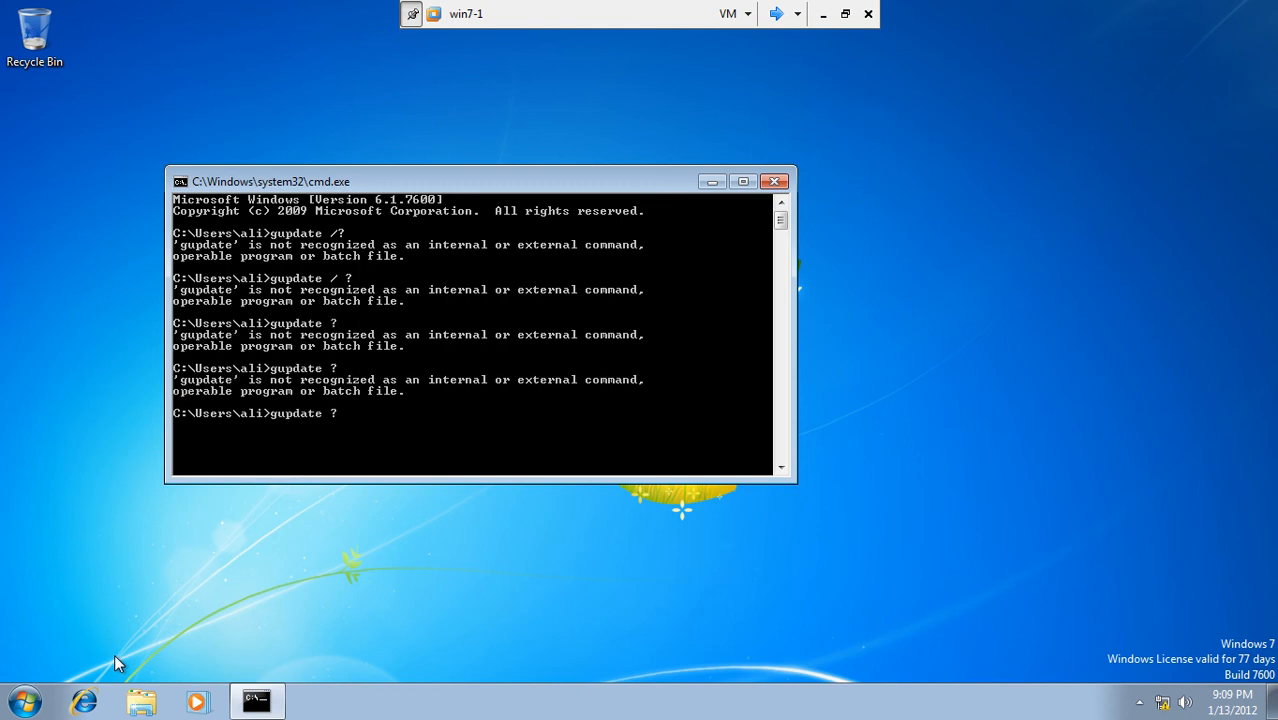
key(BackSpace)
text(force/?)
key(Return)
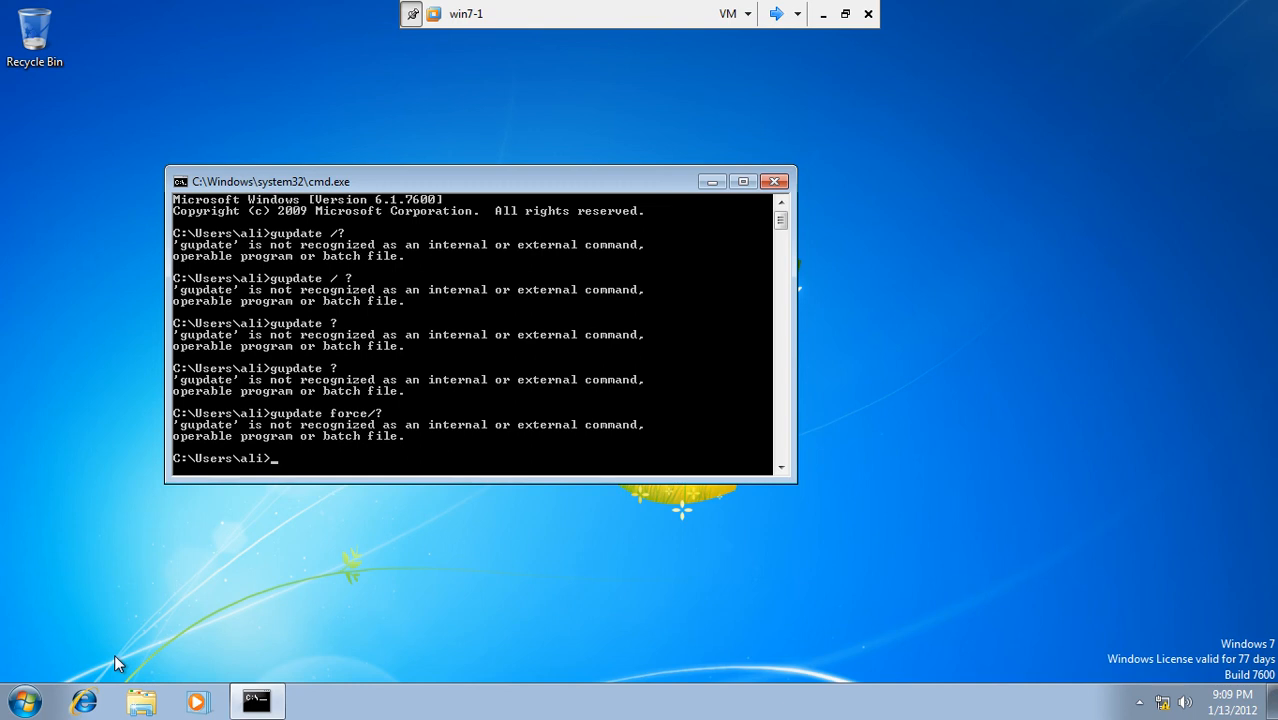
key(Up)
key(BackSpace)
key(BackSpace)
key(BackSpace)
key(BackSpace)
key(BackSpace)
key(BackSpace)
text(?)
key(Return)
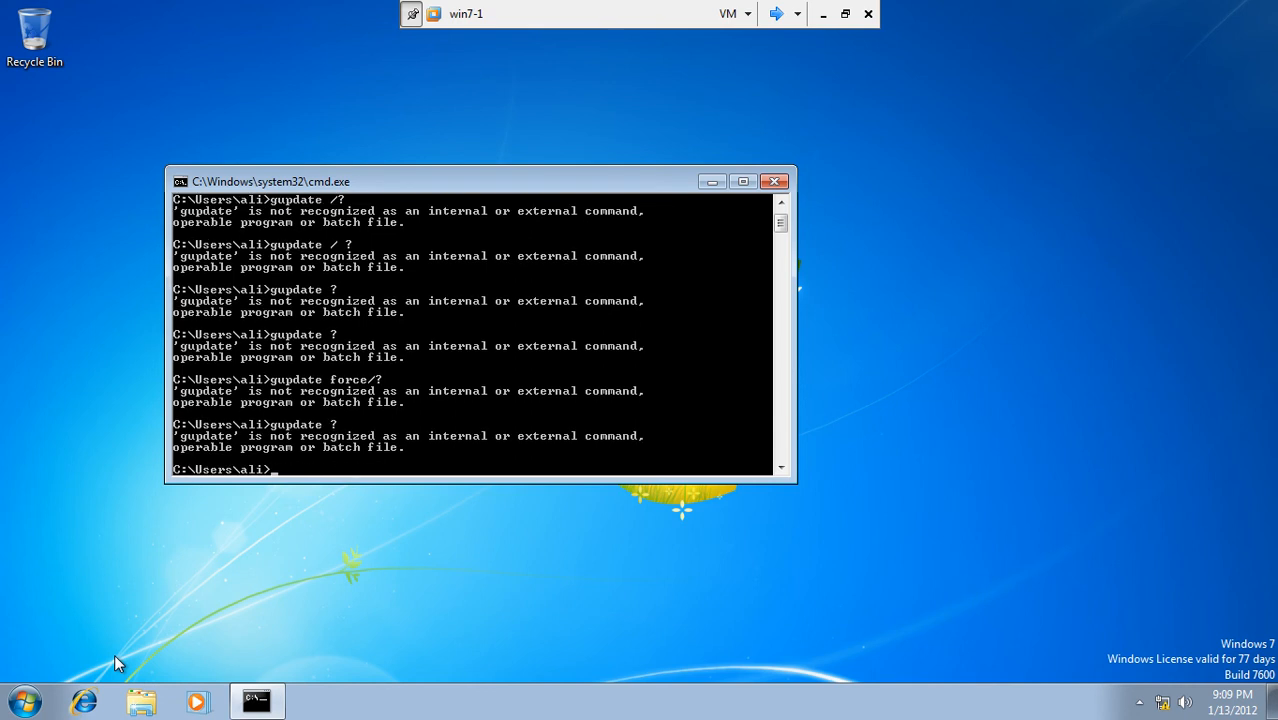
Step: Run gupdate /forece and then gupdate /force, both failing as not recognized
key(Up)
key(Up)
key(BackSpace)
key(BackSpace)
key(BackSpace)
key(BackSpace)
key(BackSpace)
key(BackSpace)
key(BackSpace)
text(/forece)
key(Return)
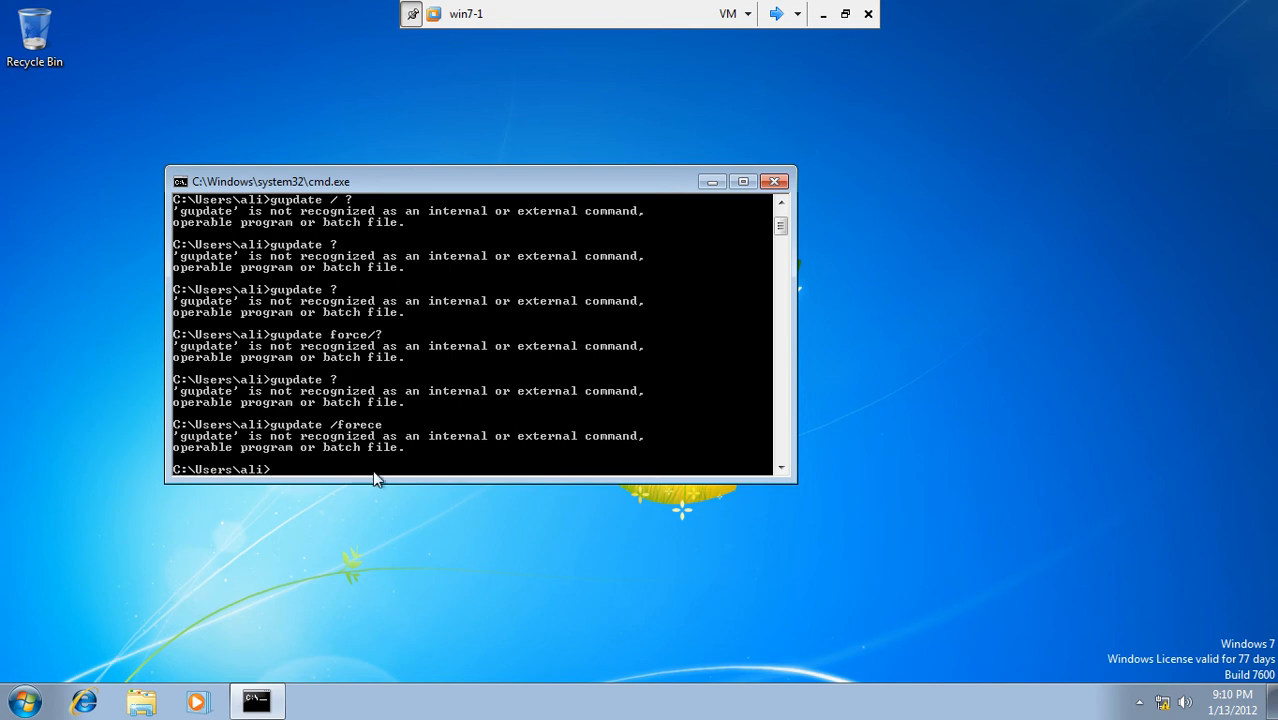
key(Up)
text(ce)
key(Return)
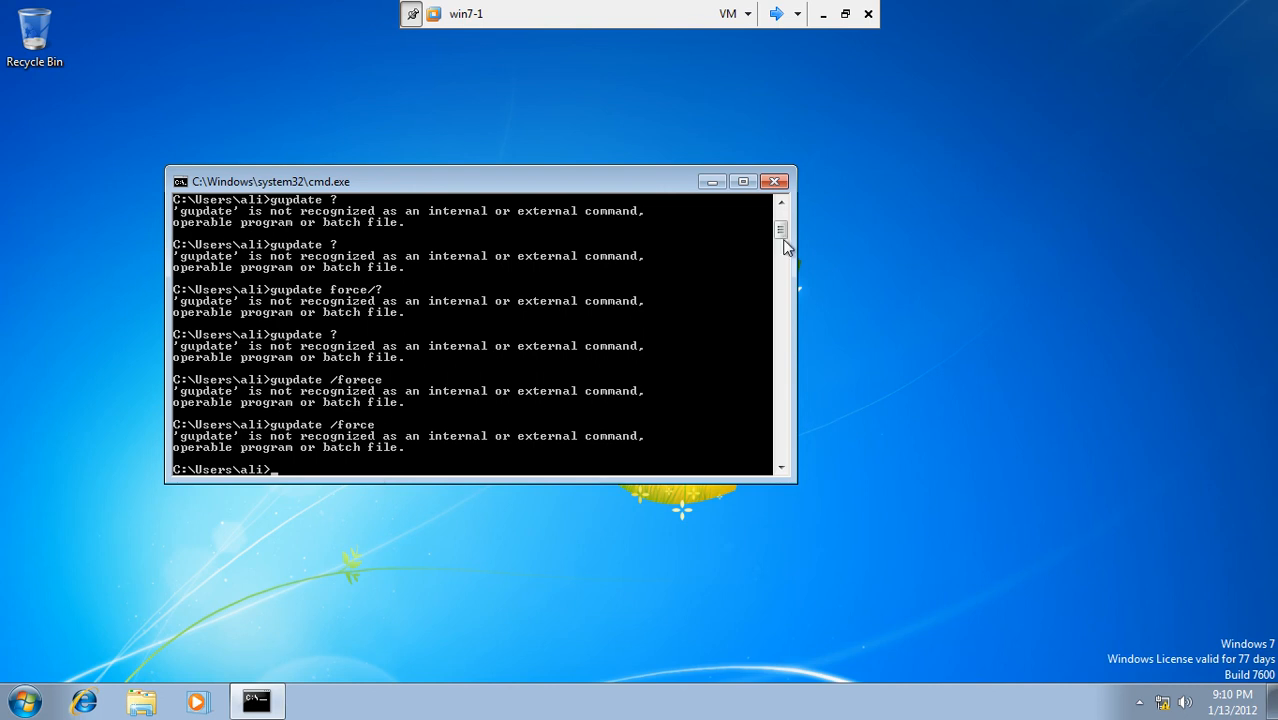
Step: Enter and run a '/force /boot /logoff' policy update command in the win7-1 prompt
drag(782, 234, 780, 215)
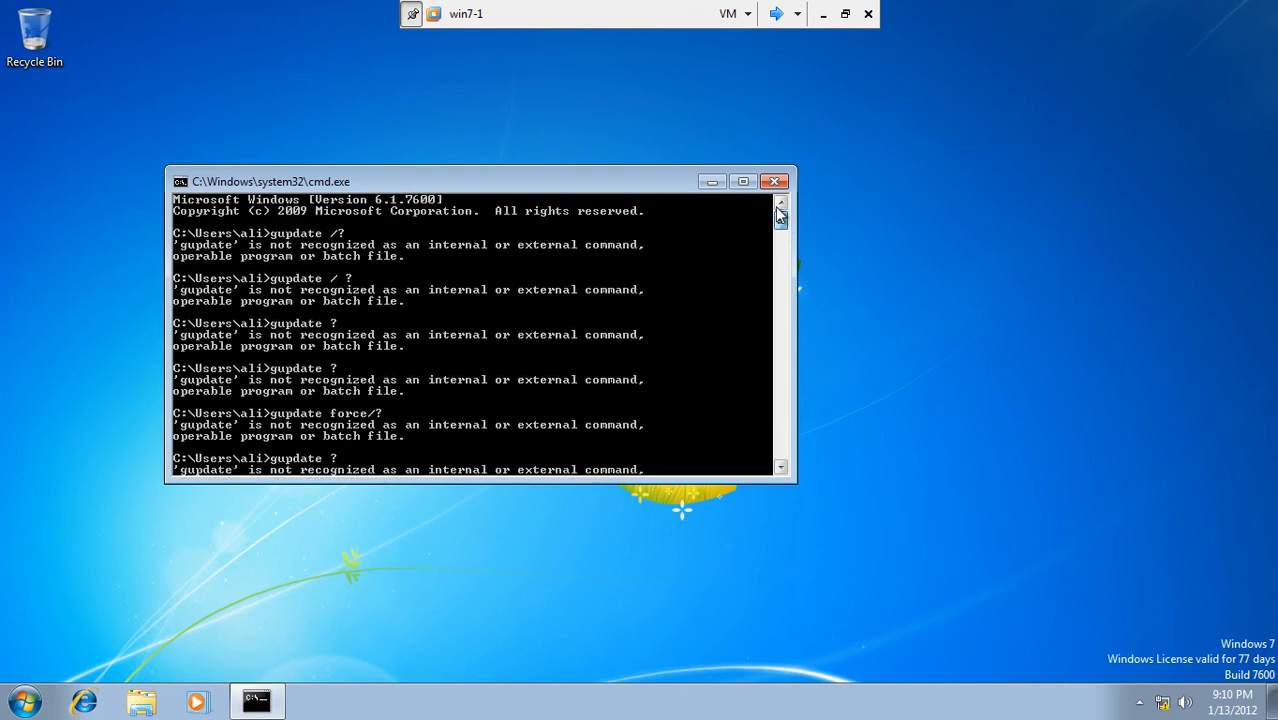
drag(780, 215, 777, 244)
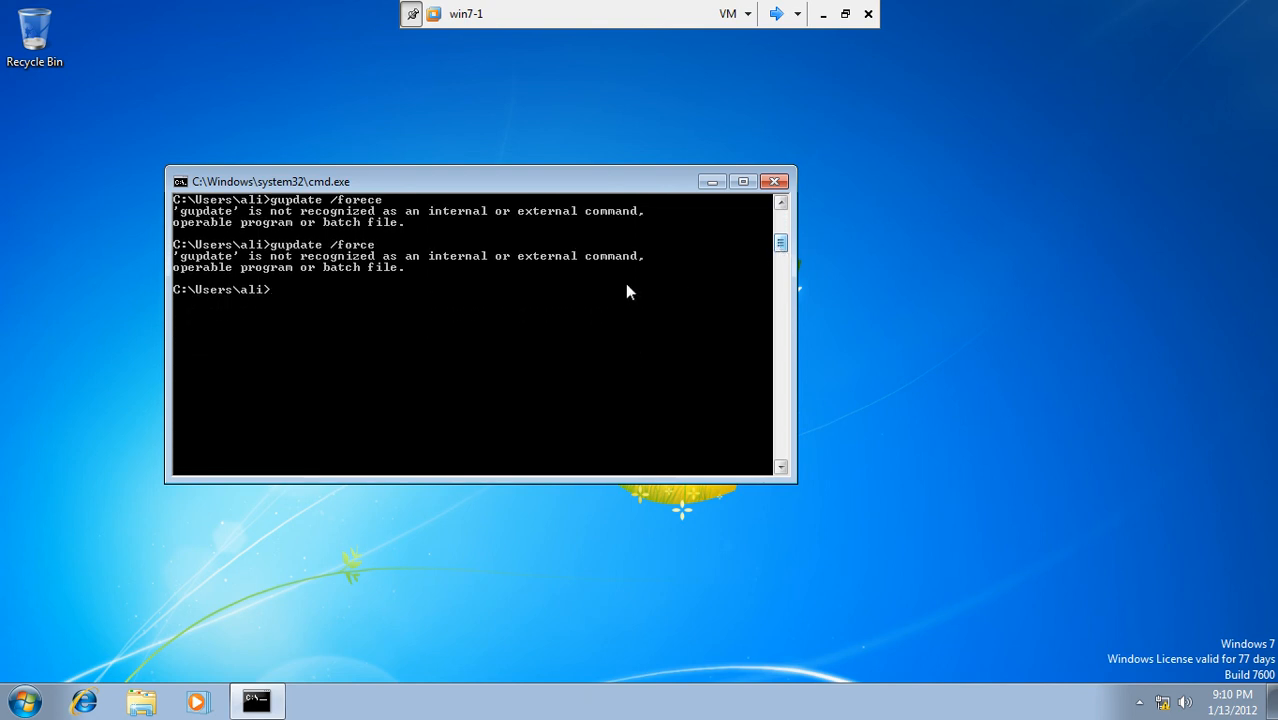
text(update)
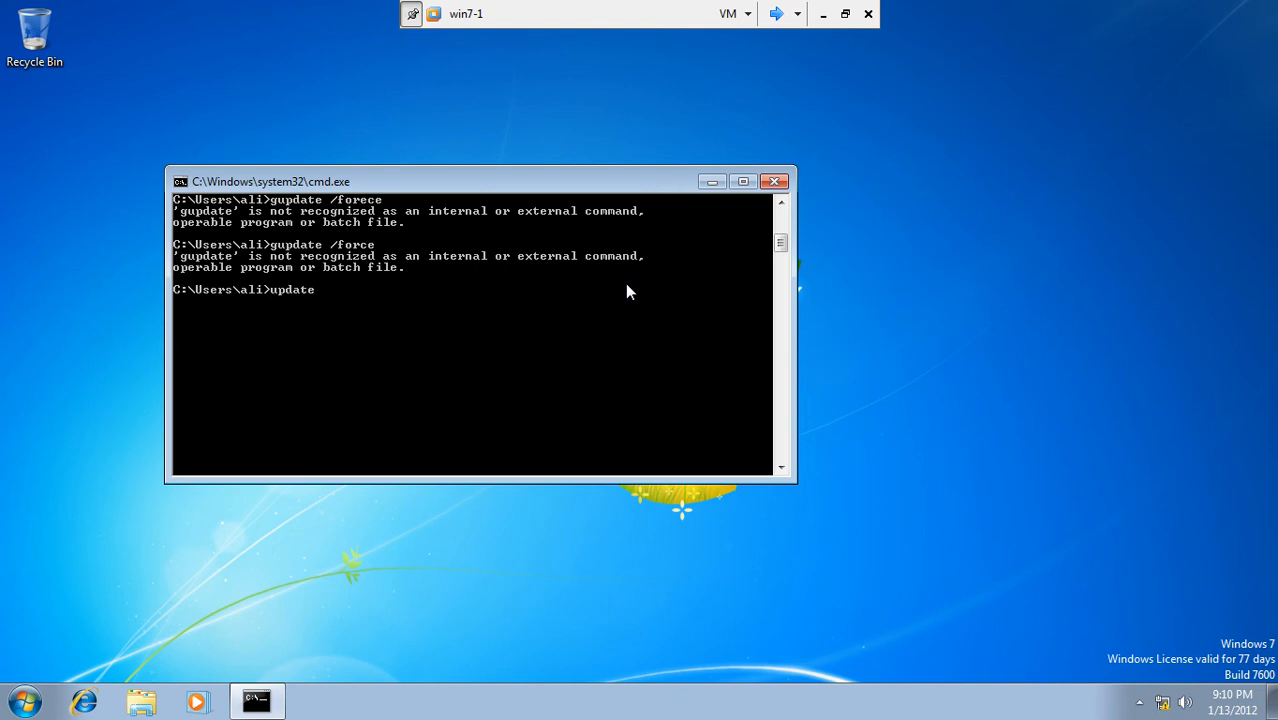
text(/force /boot /logoff)
key(Return)
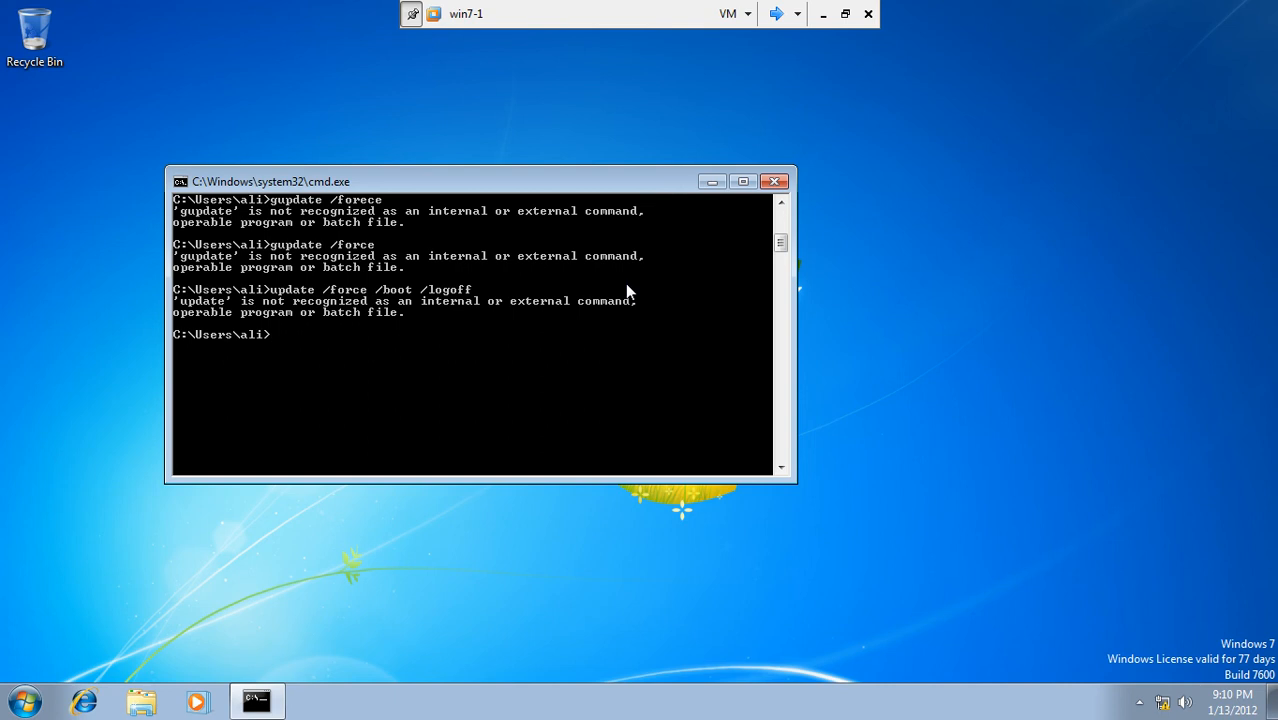
Step: Replace the mistyped command with 'gpupdate /force' and run it
key(Up)
text(\\\\)
key(BackSpace)
key(BackSpace)
key(BackSpace)
key(BackSpace)
key(BackSpace)
key(BackSpace)
key(BackSpace)
key(BackSpace)
key(BackSpace)
key(BackSpace)
key(BackSpace)
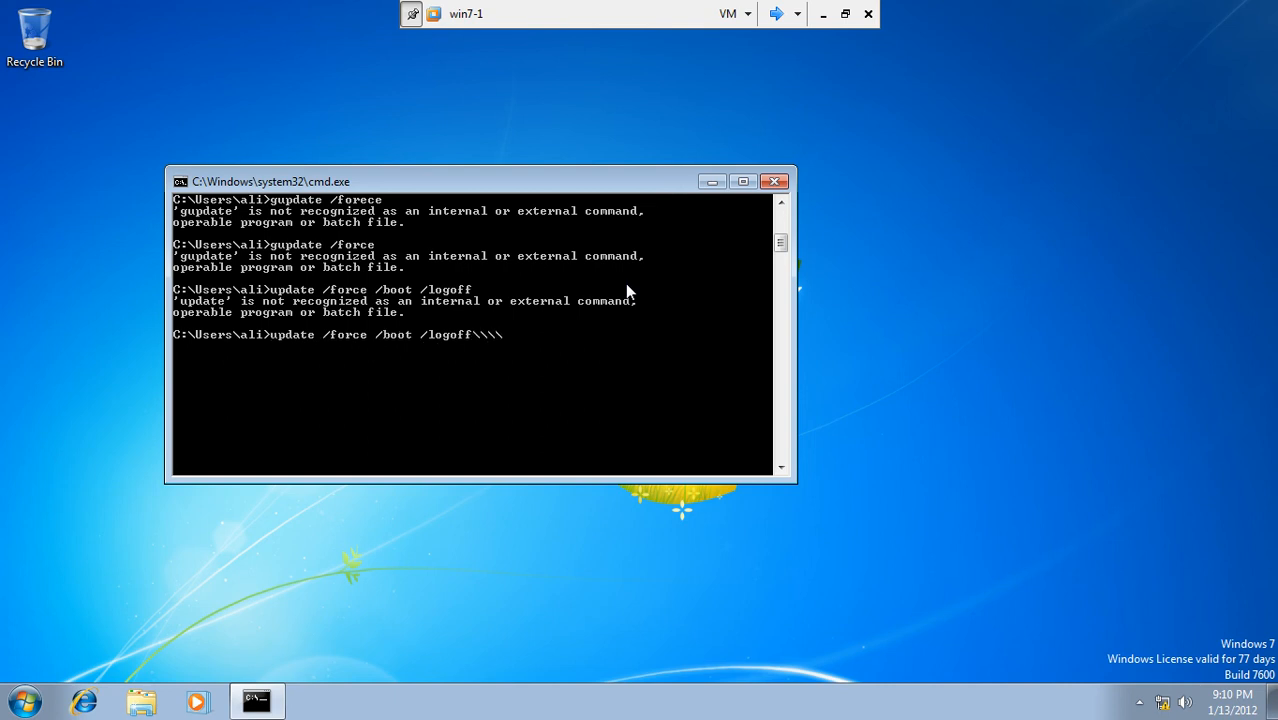
key(BackSpace)
key(BackSpace)
key(BackSpace)
key(BackSpace)
key(BackSpace)
key(BackSpace)
key(BackSpace)
key(BackSpace)
key(BackSpace)
key(BackSpace)
key(BackSpace)
key(BackSpace)
key(BackSpace)
key(BackSpace)
key(BackSpace)
key(BackSpace)
key(BackSpace)
key(BackSpace)
key(BackSpace)
key(BackSpace)
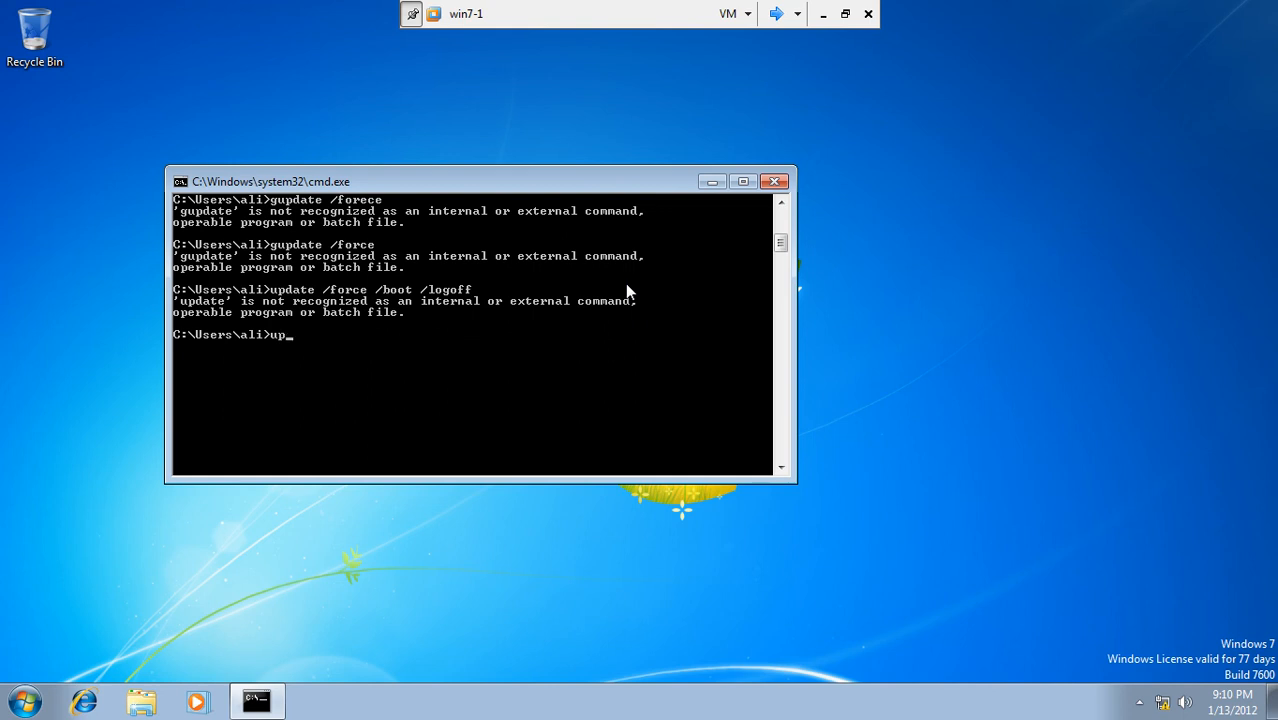
text(gpupdate /force)
key(Return)
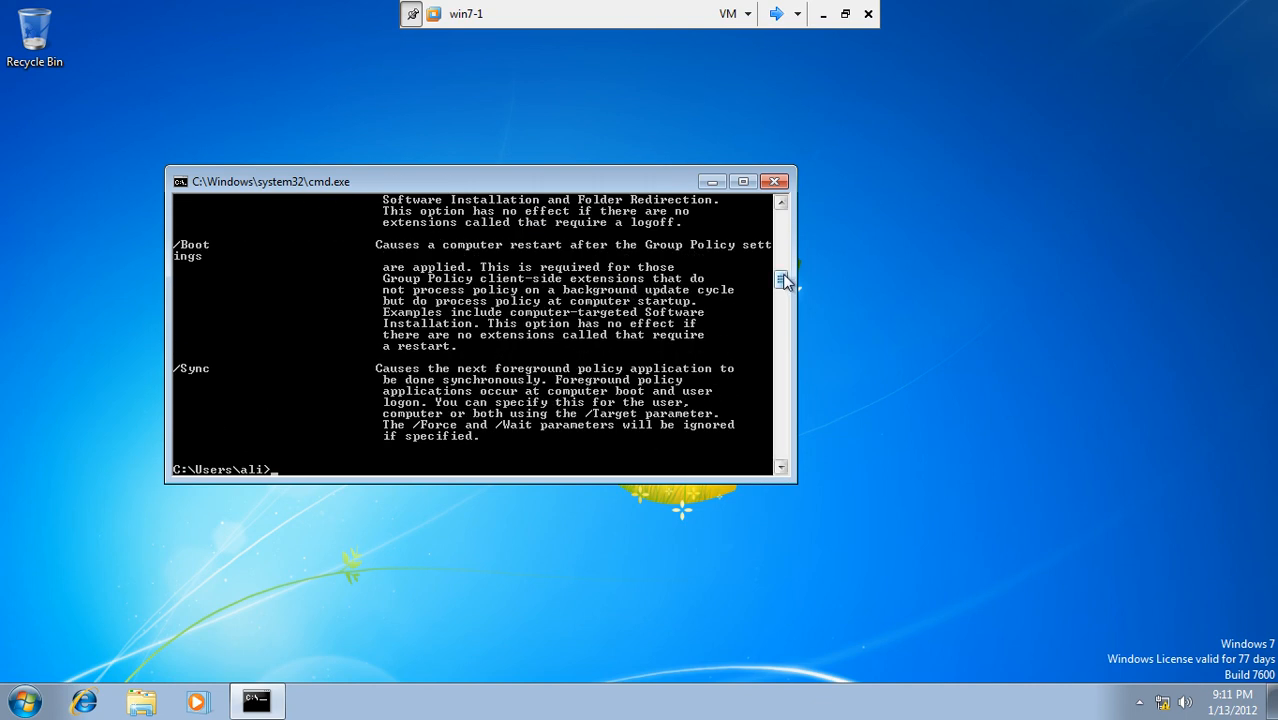
Step: Scroll through gpupdate's help output to read the /Boot, /Logoff and /Sync options
scroll(783, 280, down, 1)
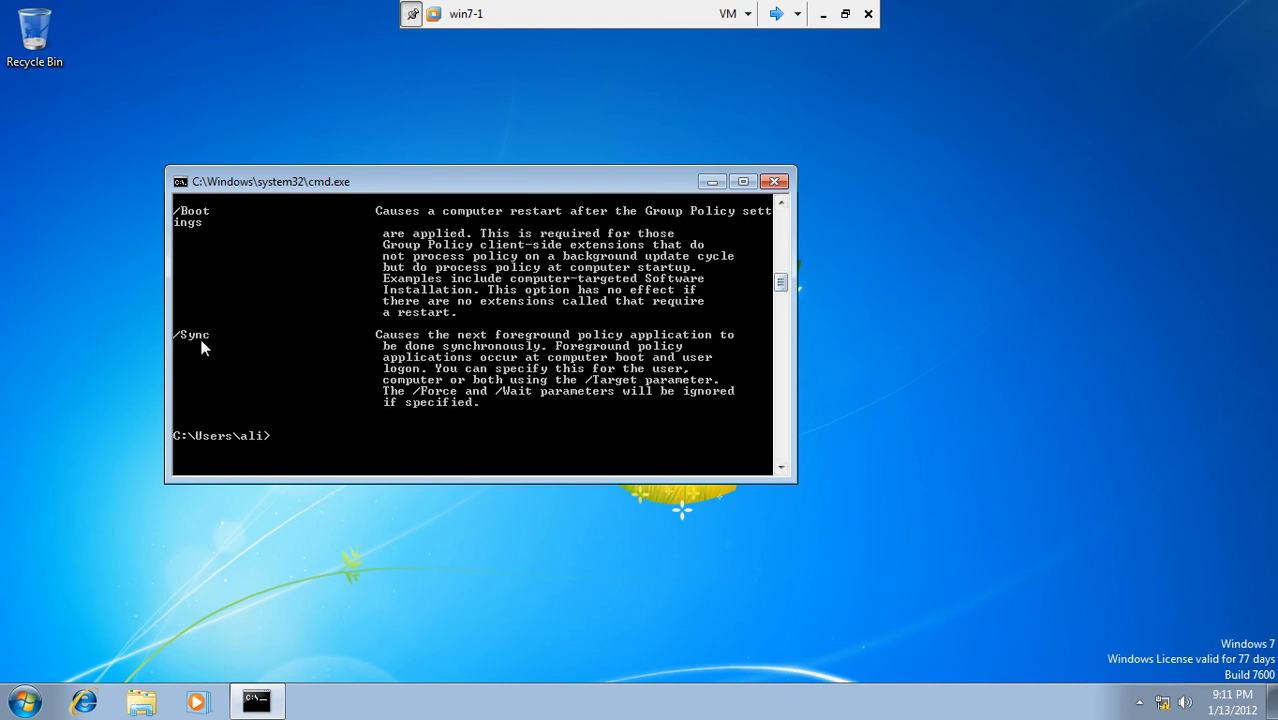
scroll(780, 268, up, 7)
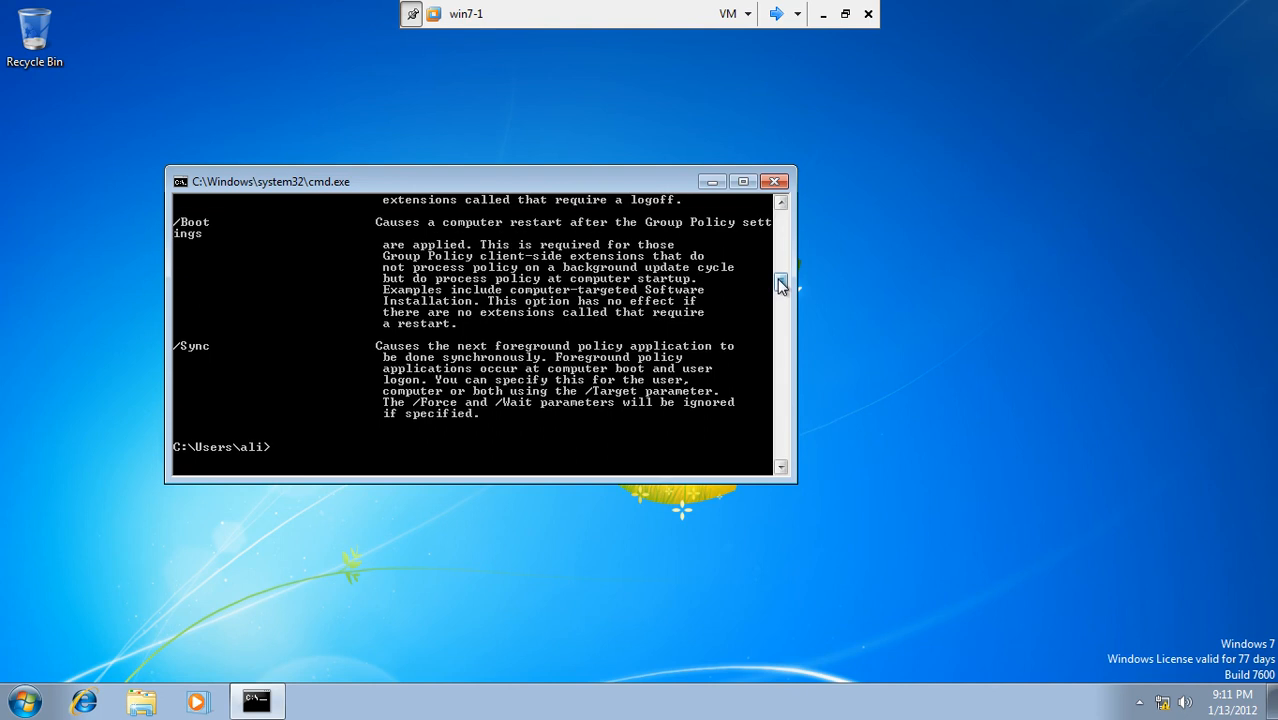
drag(780, 266, 783, 293)
key(Up)
Step: Run 'gpupdate /force /boot /logoff' on win7-1, enlarge the console and move the logoff warning aside
key(BackSpace)
text(/boot /logoff)
key(Return)
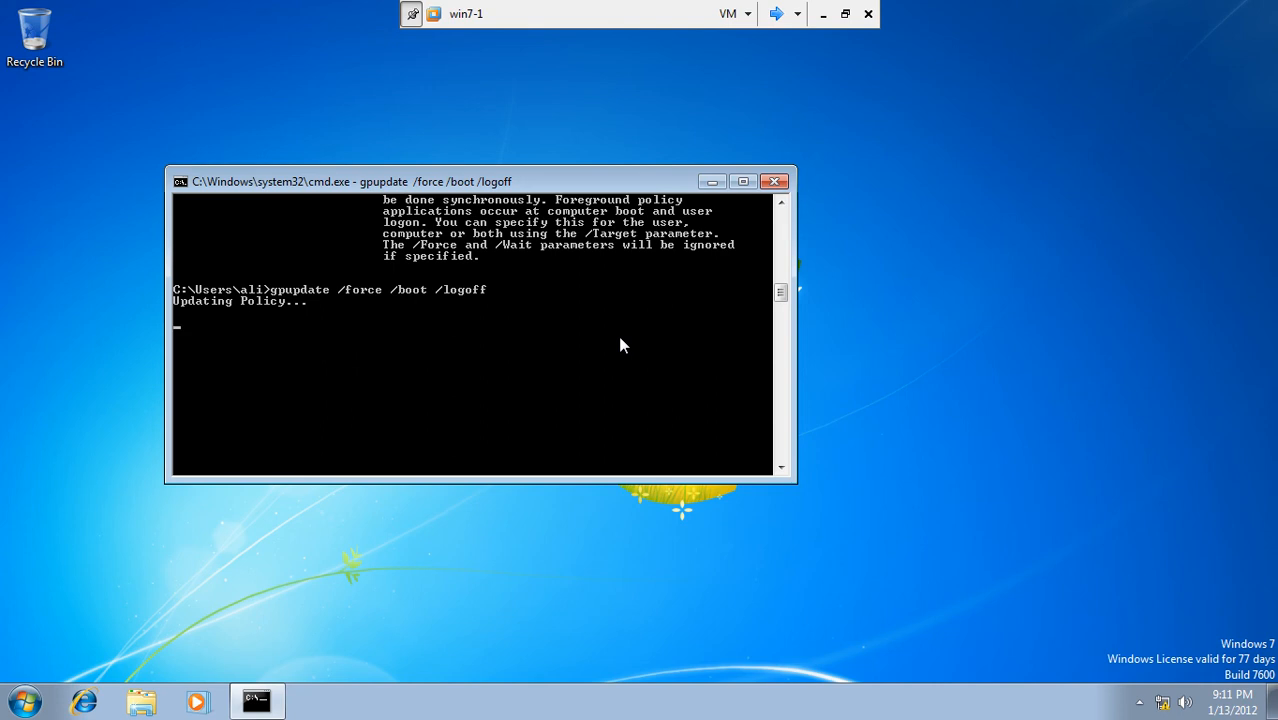
drag(538, 484, 542, 596)
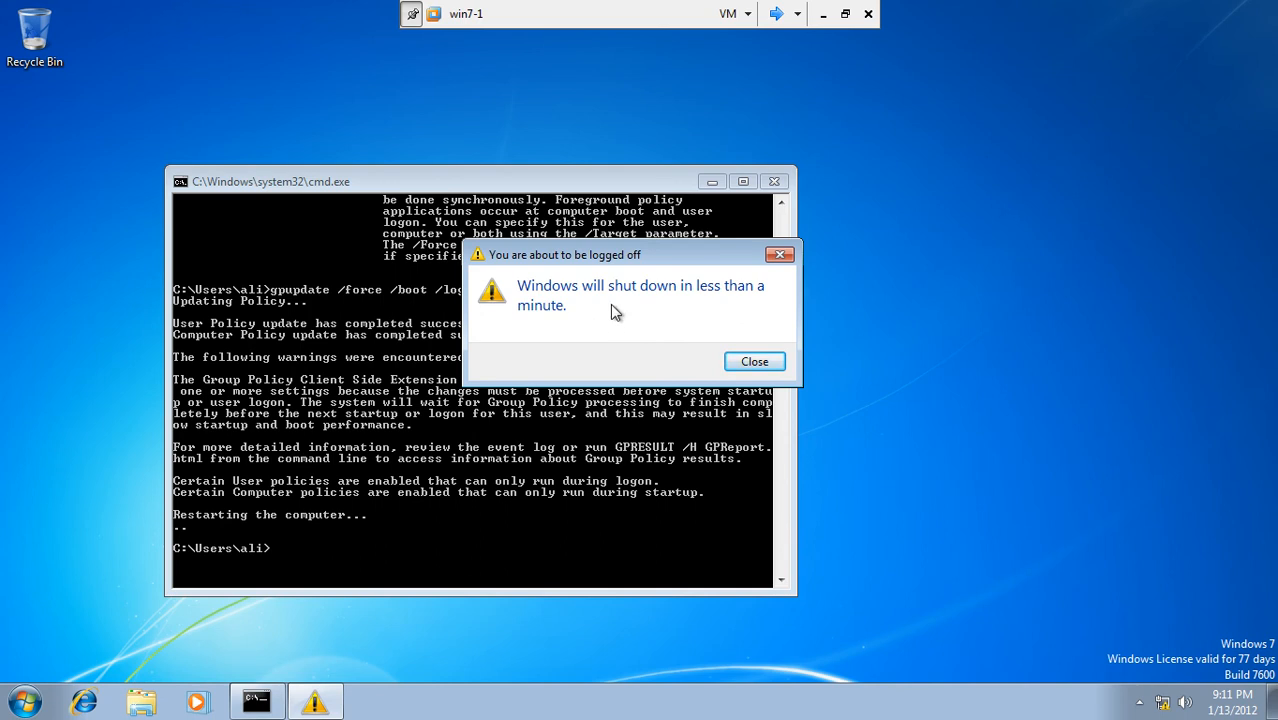
drag(586, 258, 843, 176)
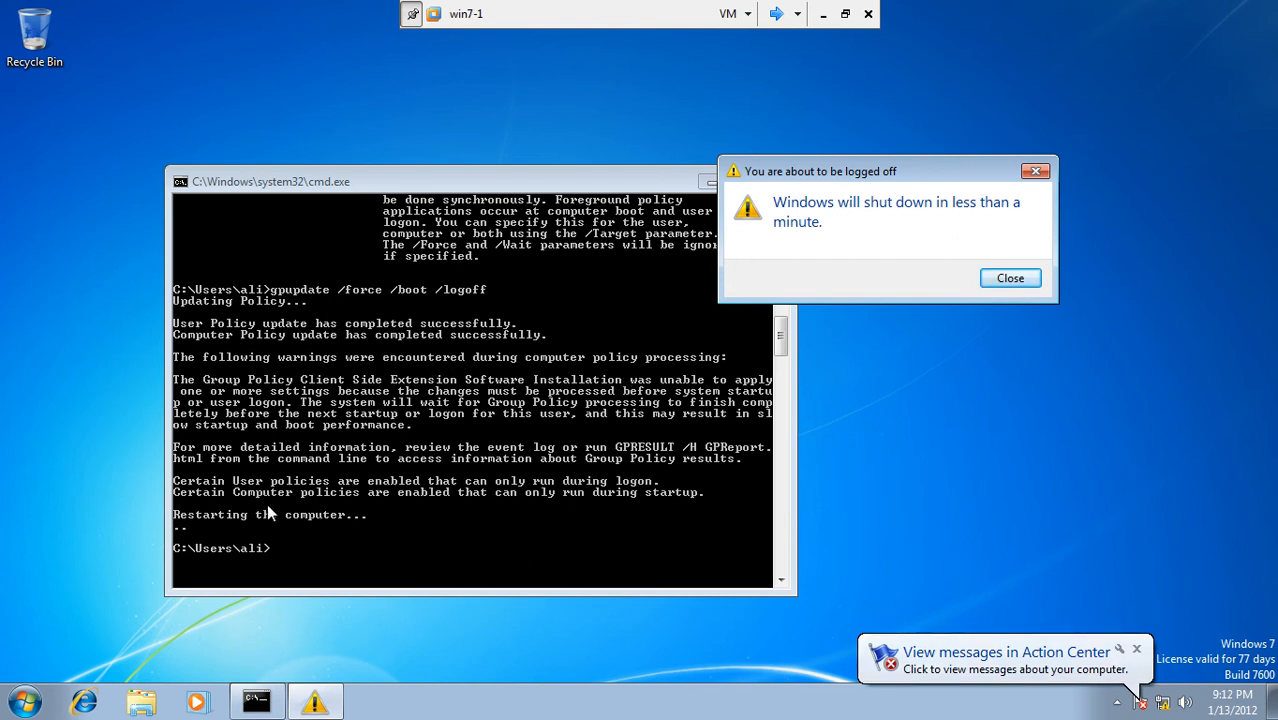
Step: Close the 'You are about to be logged off' warning so win7-1 restarts
click(1008, 278)
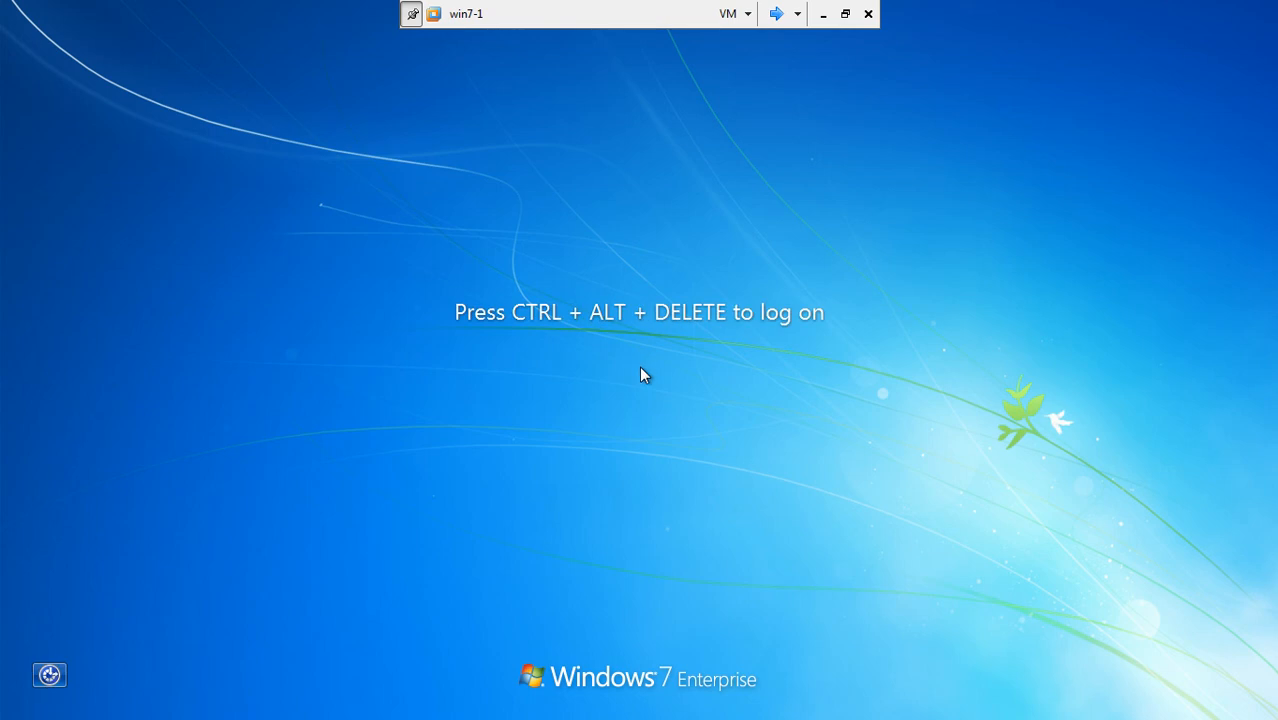
Step: Sign in to win7-1 with the domain account password and exit full-screen view
key(ctrl+alt+Delete)
text(passwor)
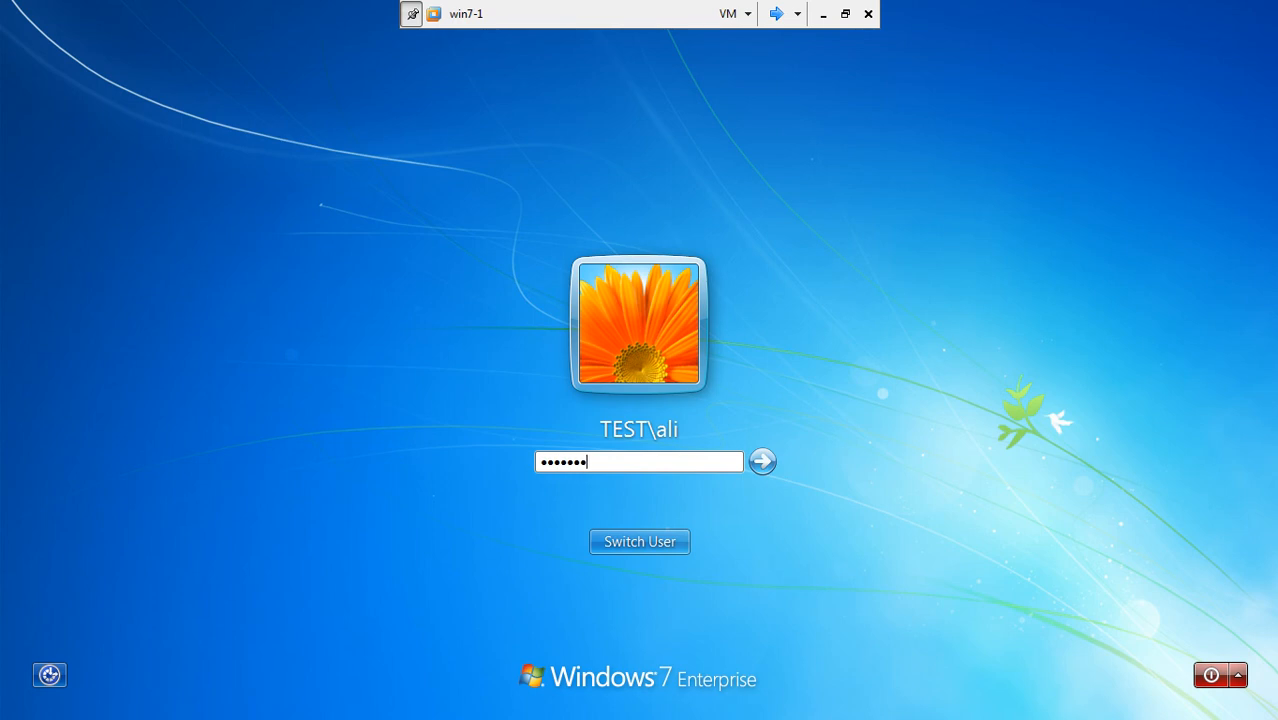
key(Return)
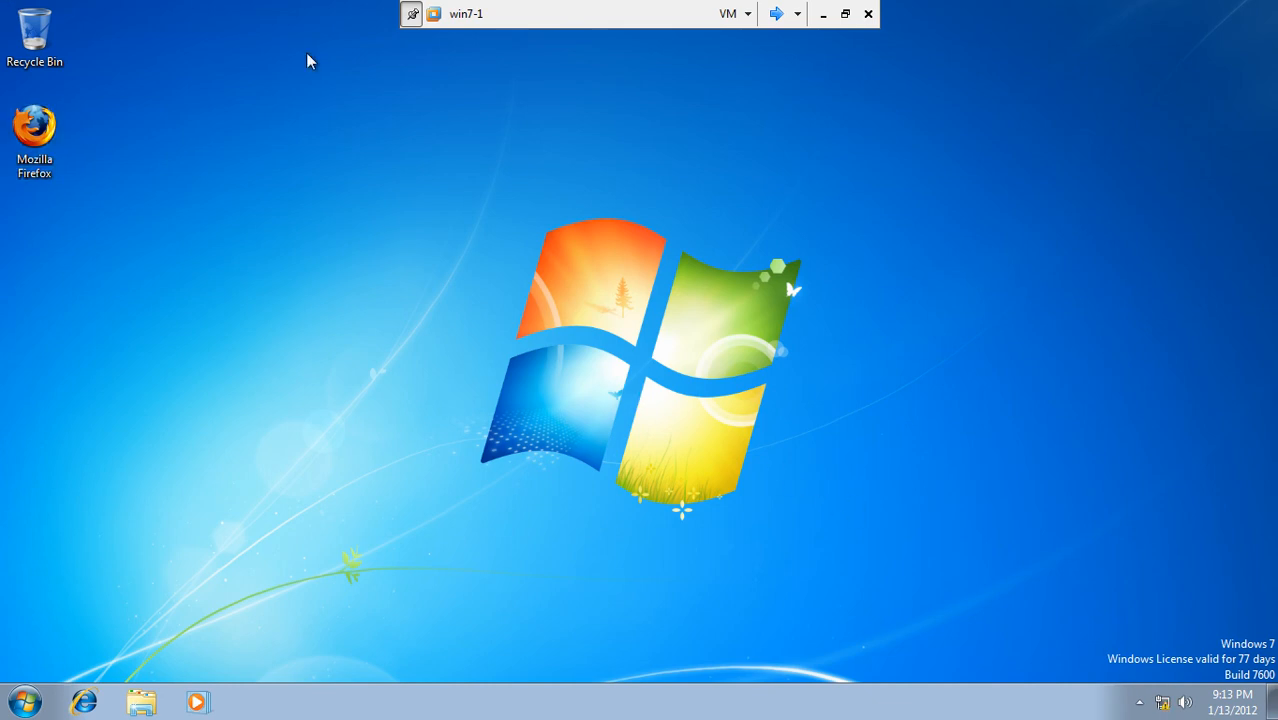
click(845, 15)
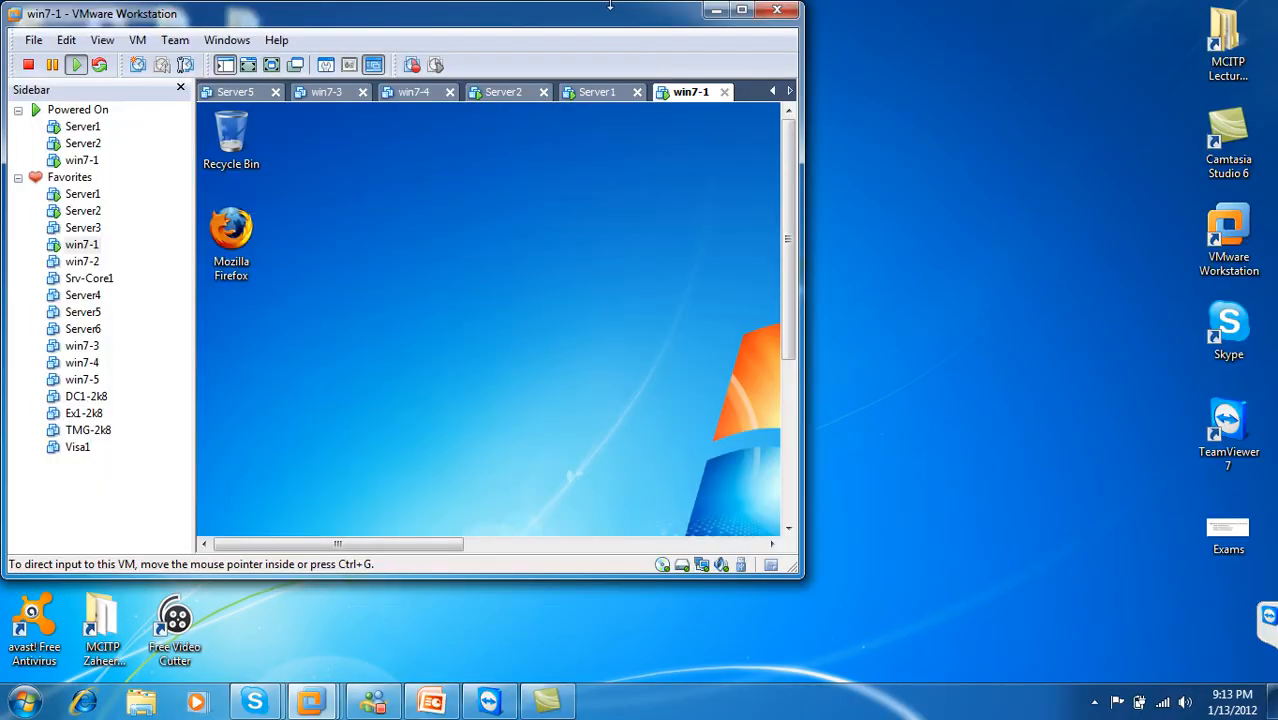
Step: Maximize VMware Workstation, select win7-2 under Favorites and power it on
double_click(614, 14)
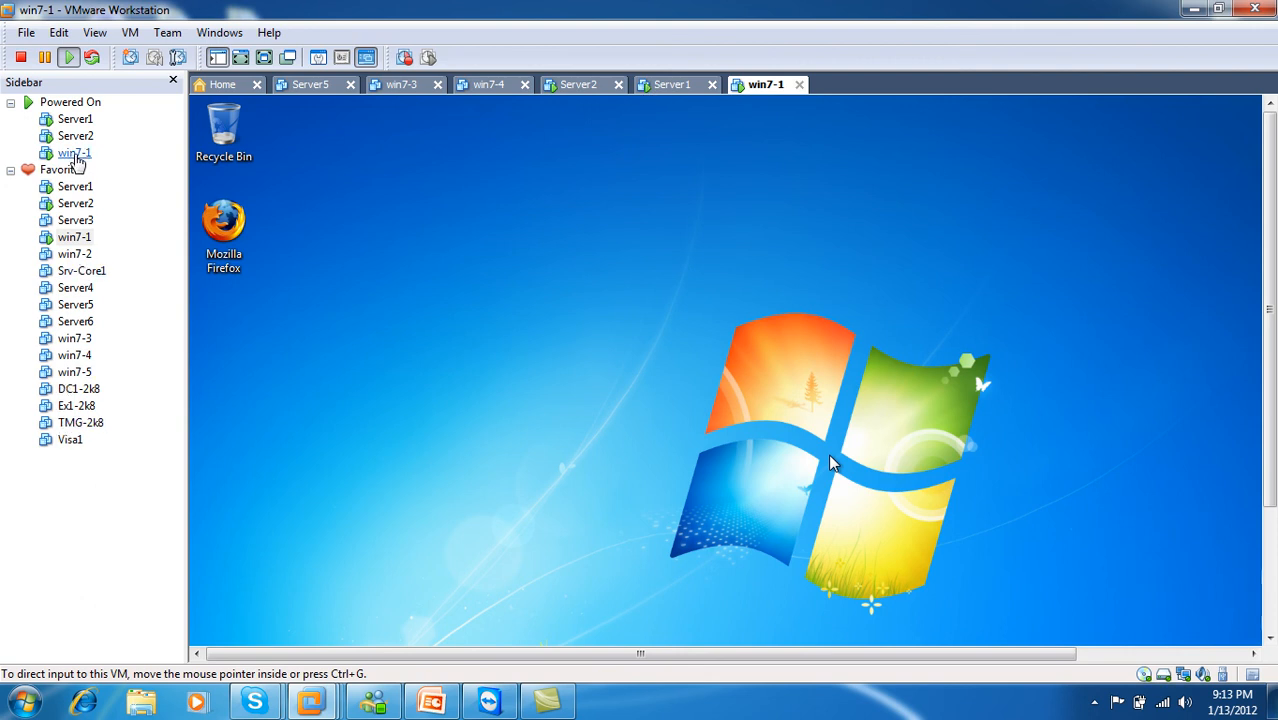
click(80, 256)
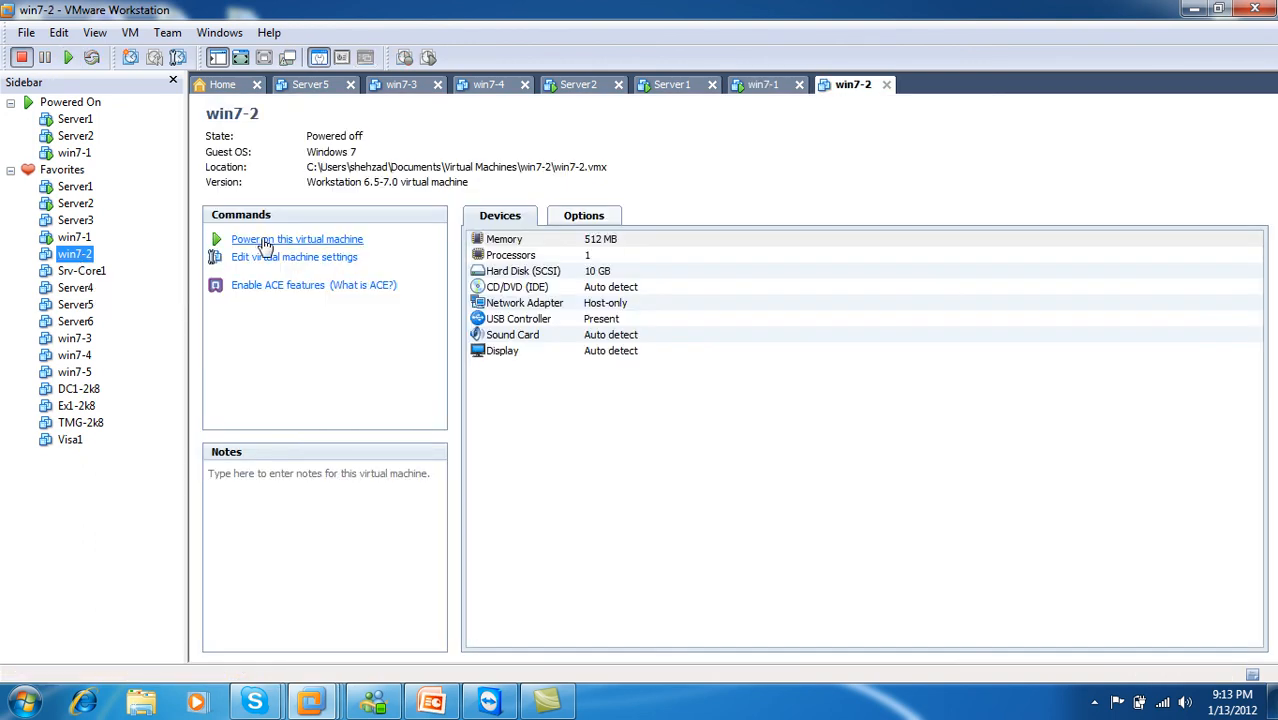
click(265, 242)
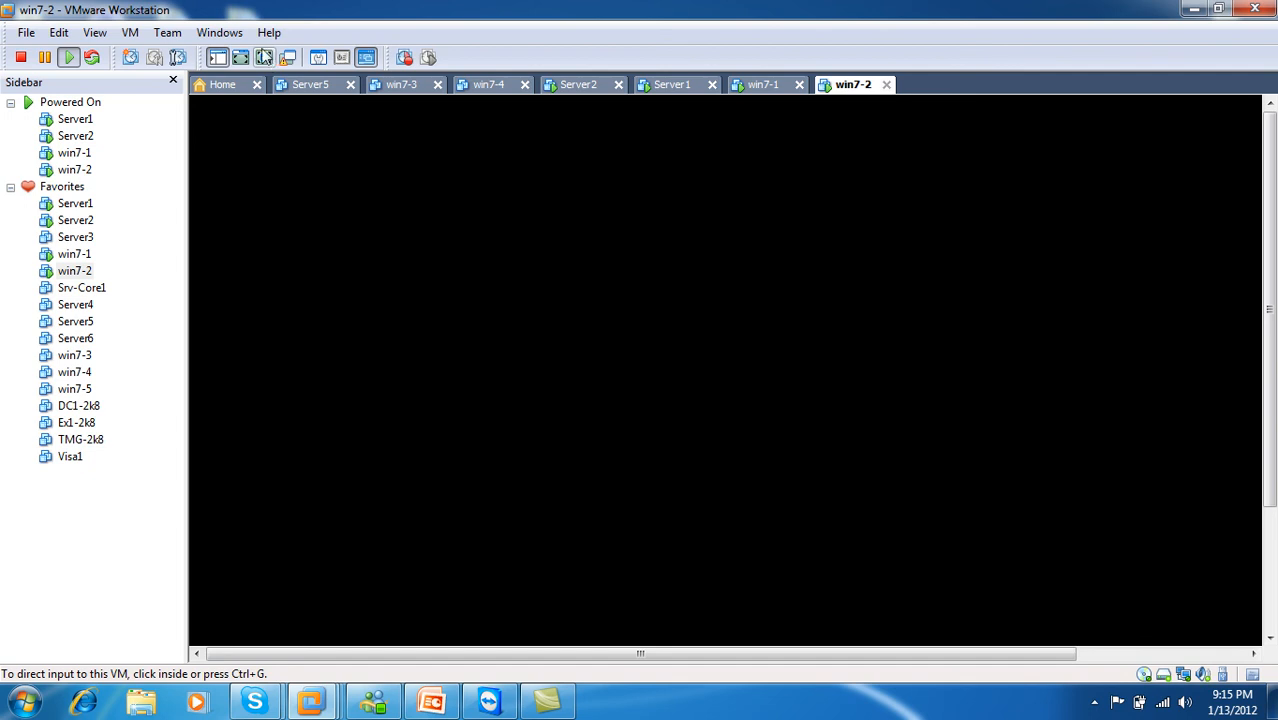
Step: Switch win7-2 to full screen and log on as domain administrator with the password
click(264, 58)
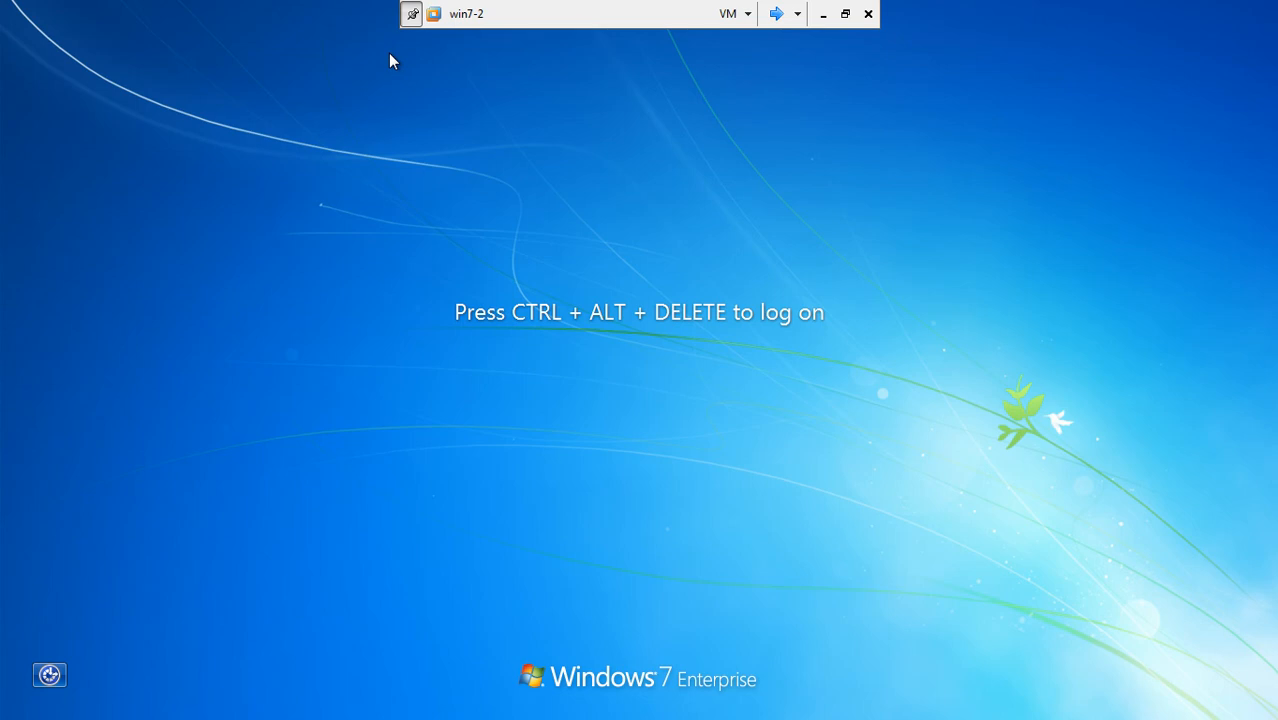
key(ctrl+alt+Delete)
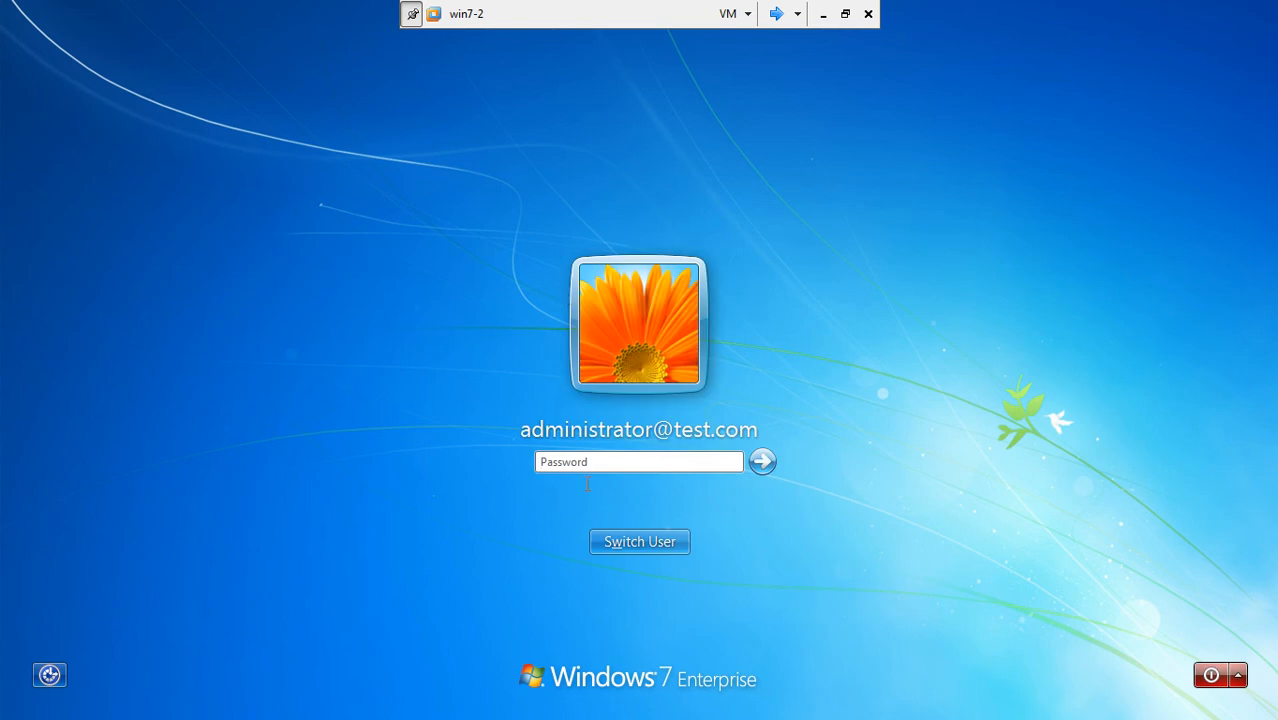
click(615, 463)
text(••••)
key(Return)
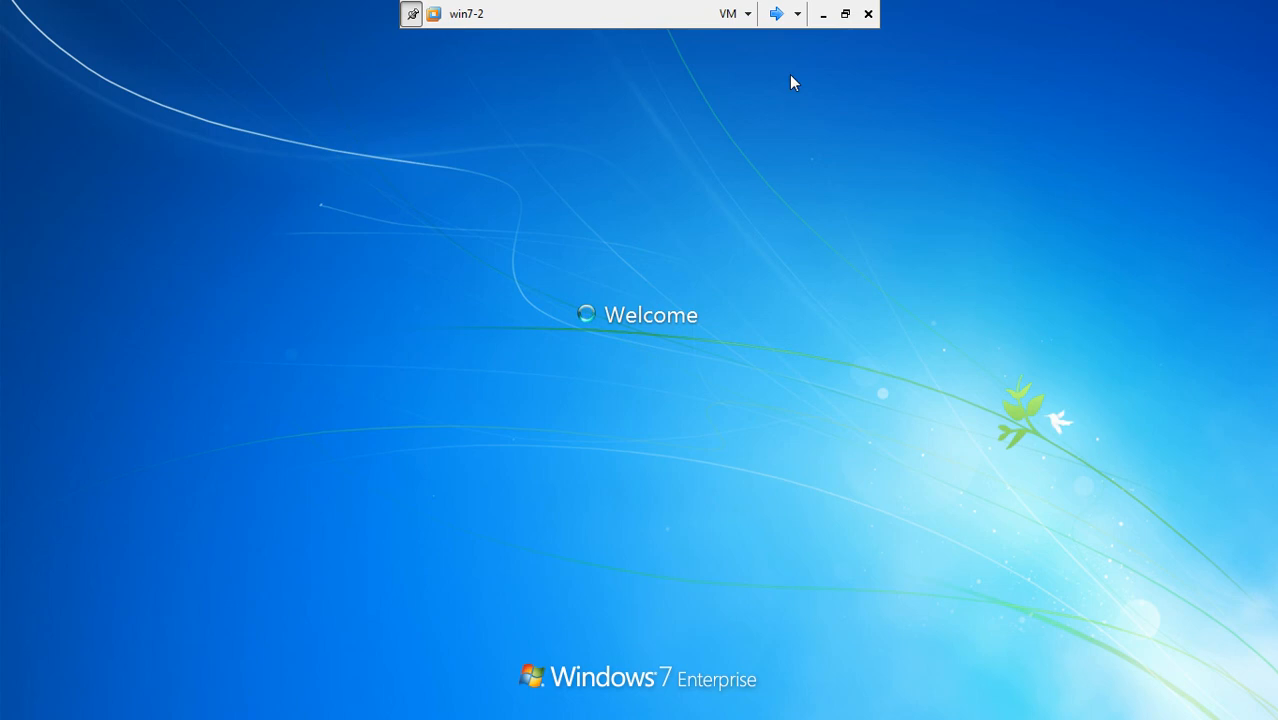
Step: Shut down win7-1 from its Start menu, then switch to the Server1 machine
click(776, 14)
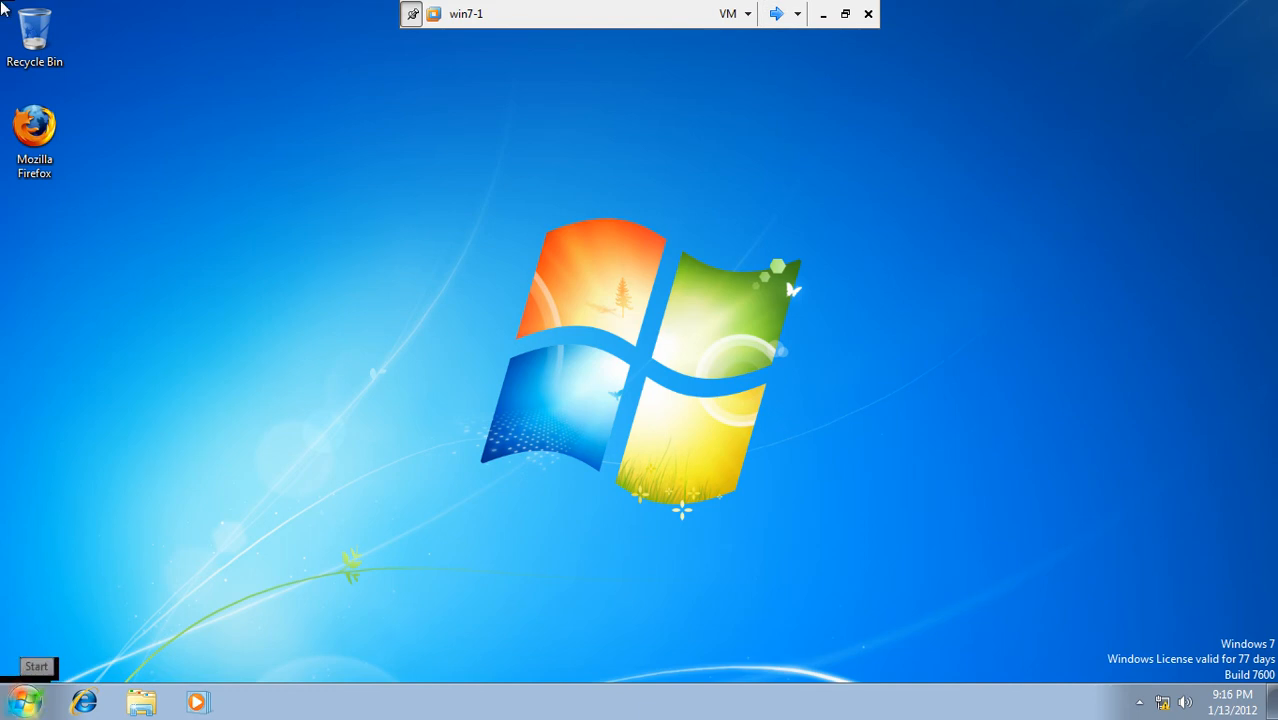
key(super)
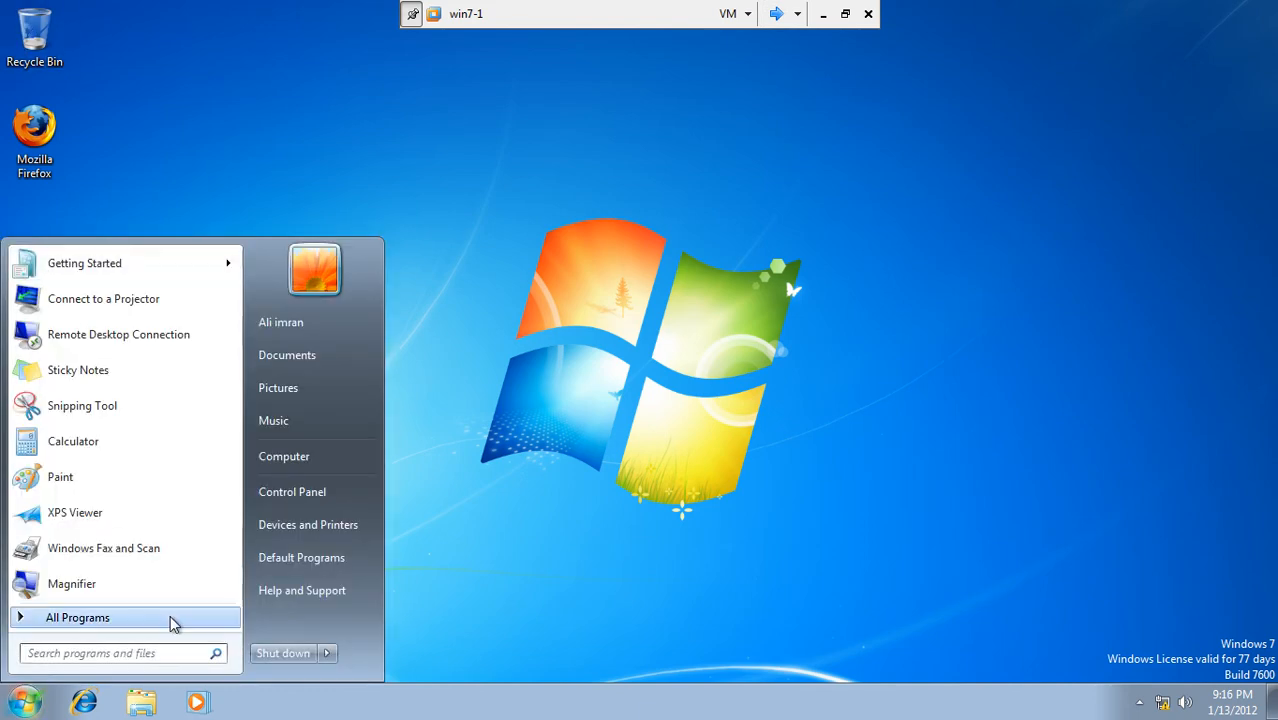
click(847, 14)
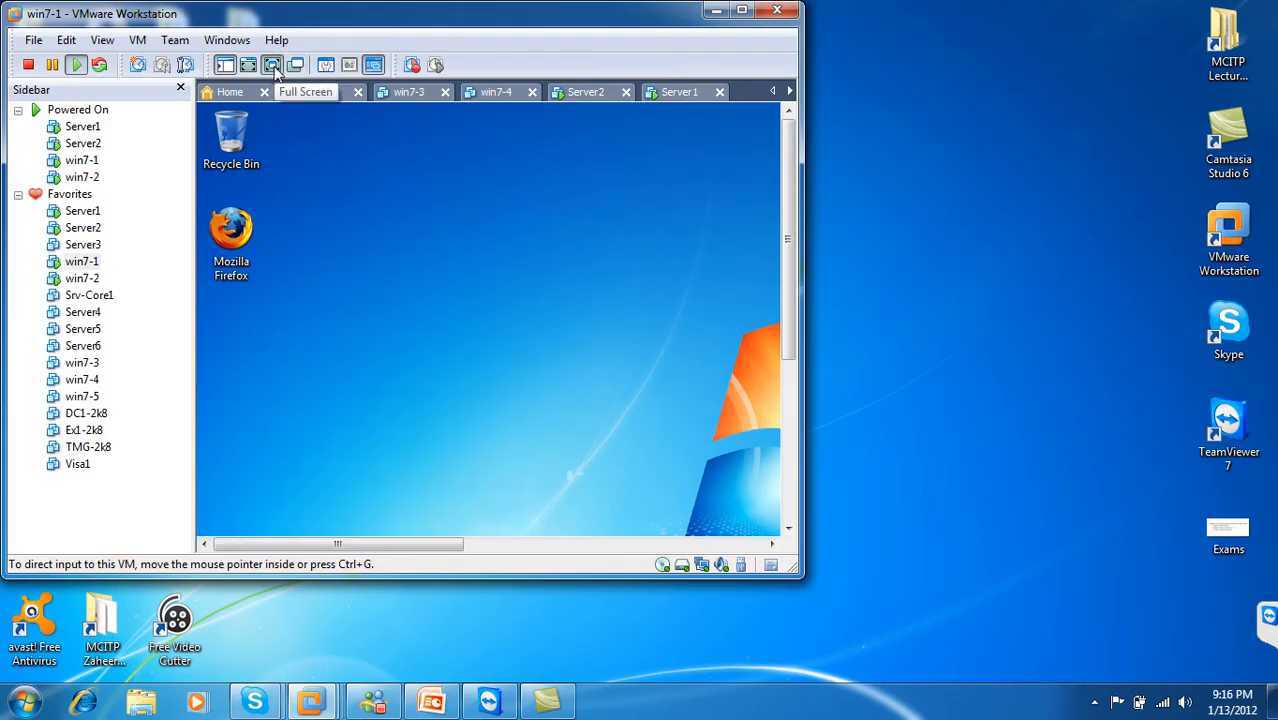
click(273, 66)
key(super)
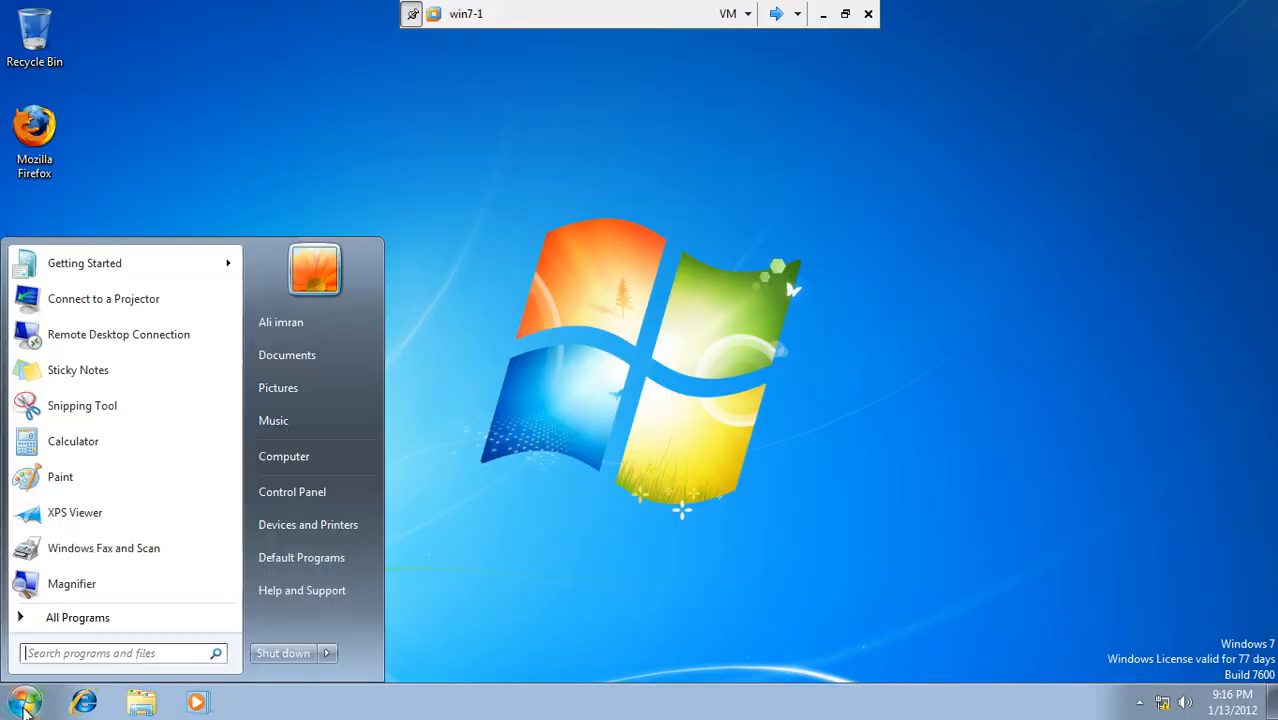
click(291, 654)
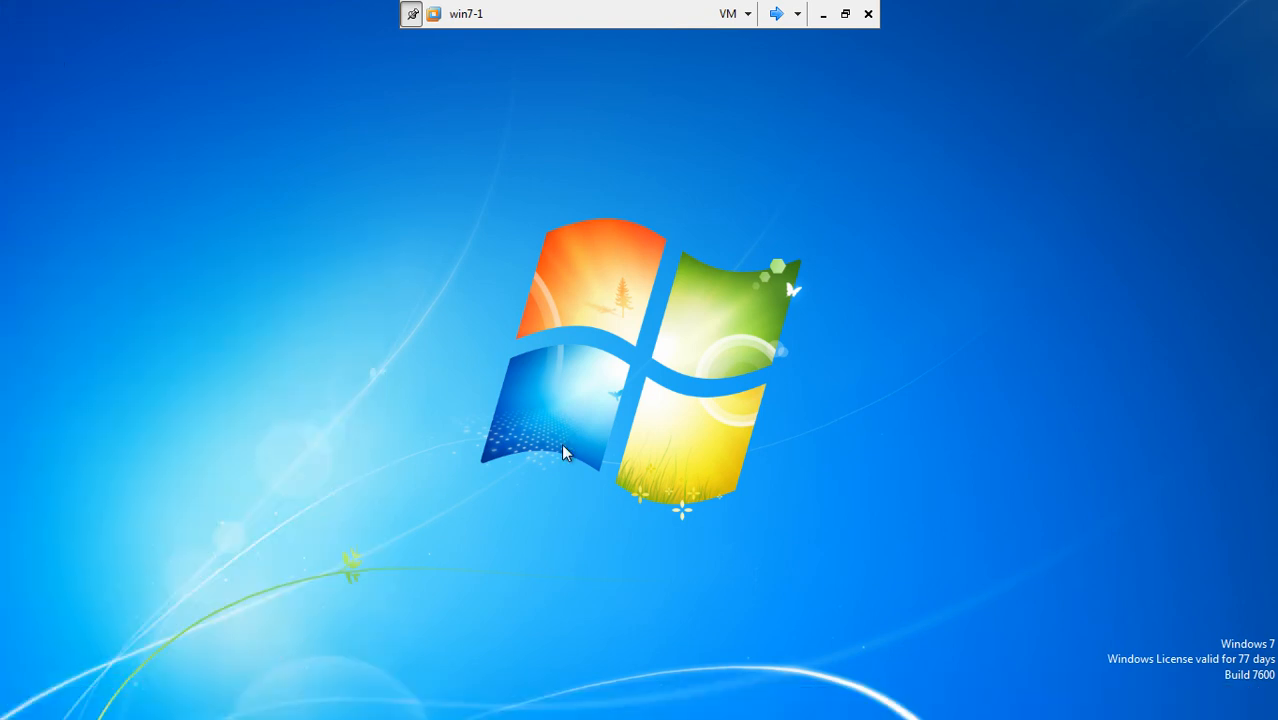
click(776, 14)
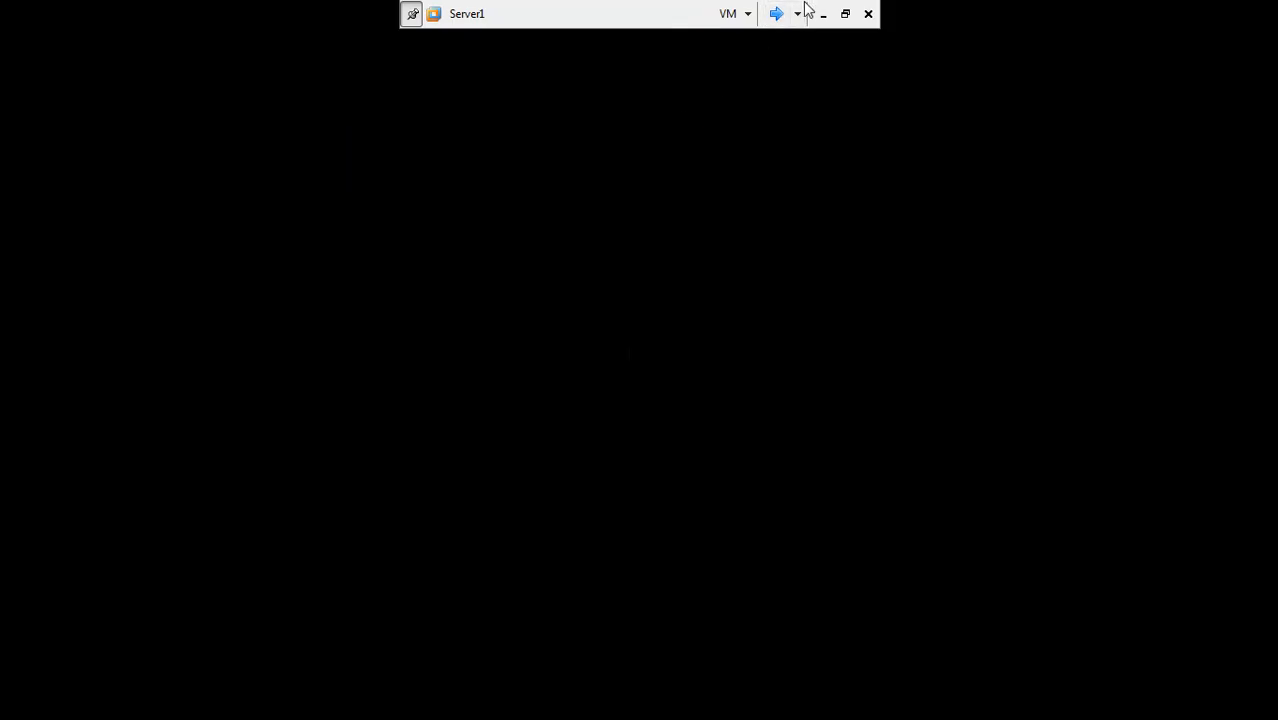
Step: Step through the full-screen VM toolbar past Server2 to the win7-2 desktop
click(779, 14)
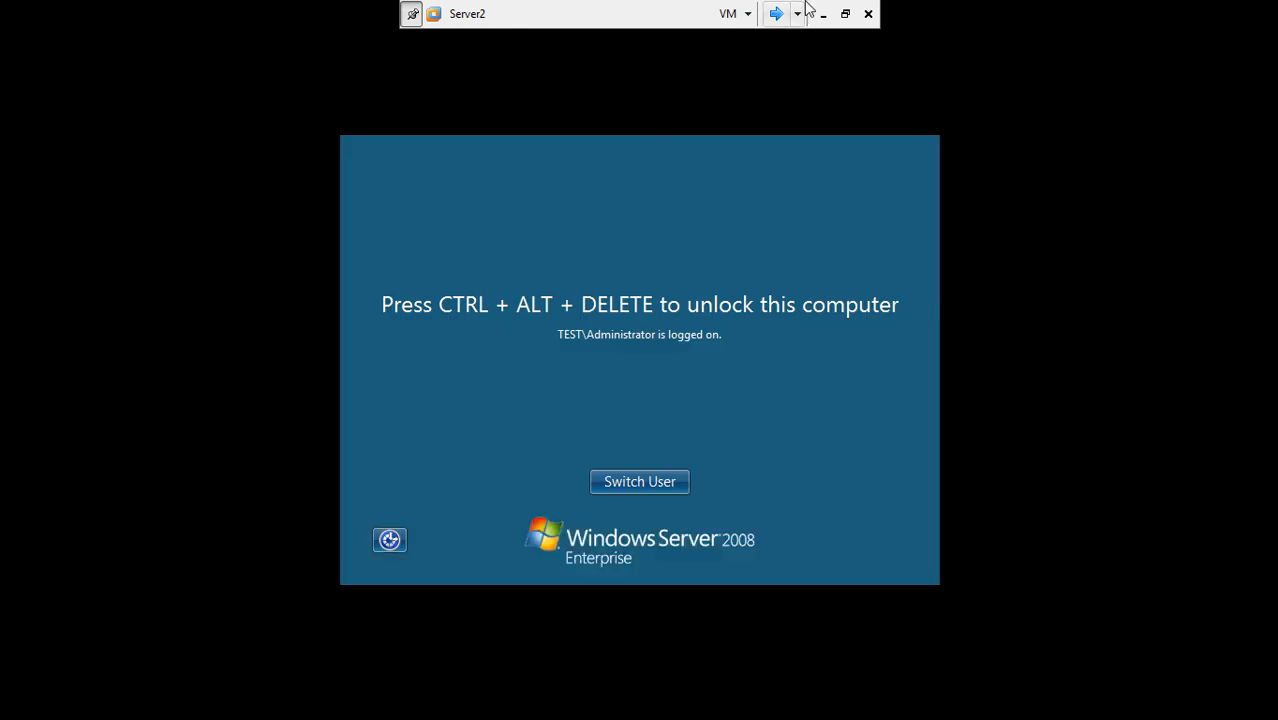
click(776, 14)
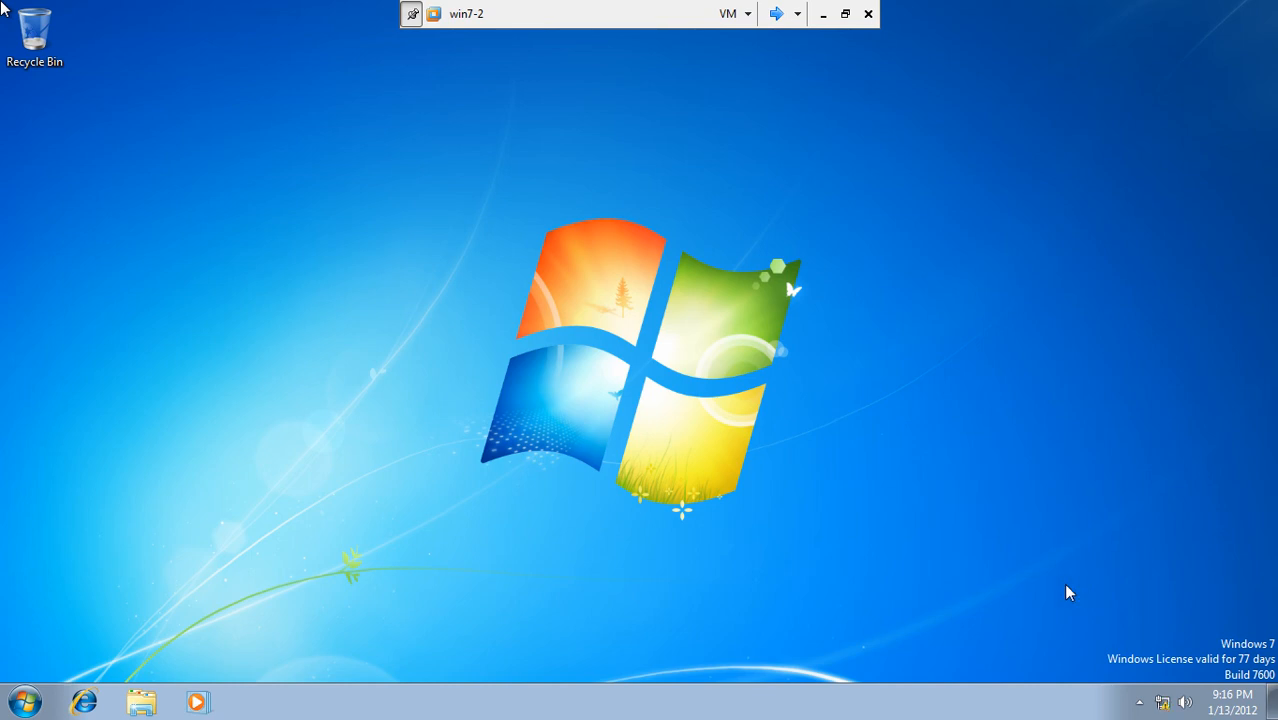
Step: Open a command prompt on win7-2 by searching 'cmd' from the Start menu
click(24, 702)
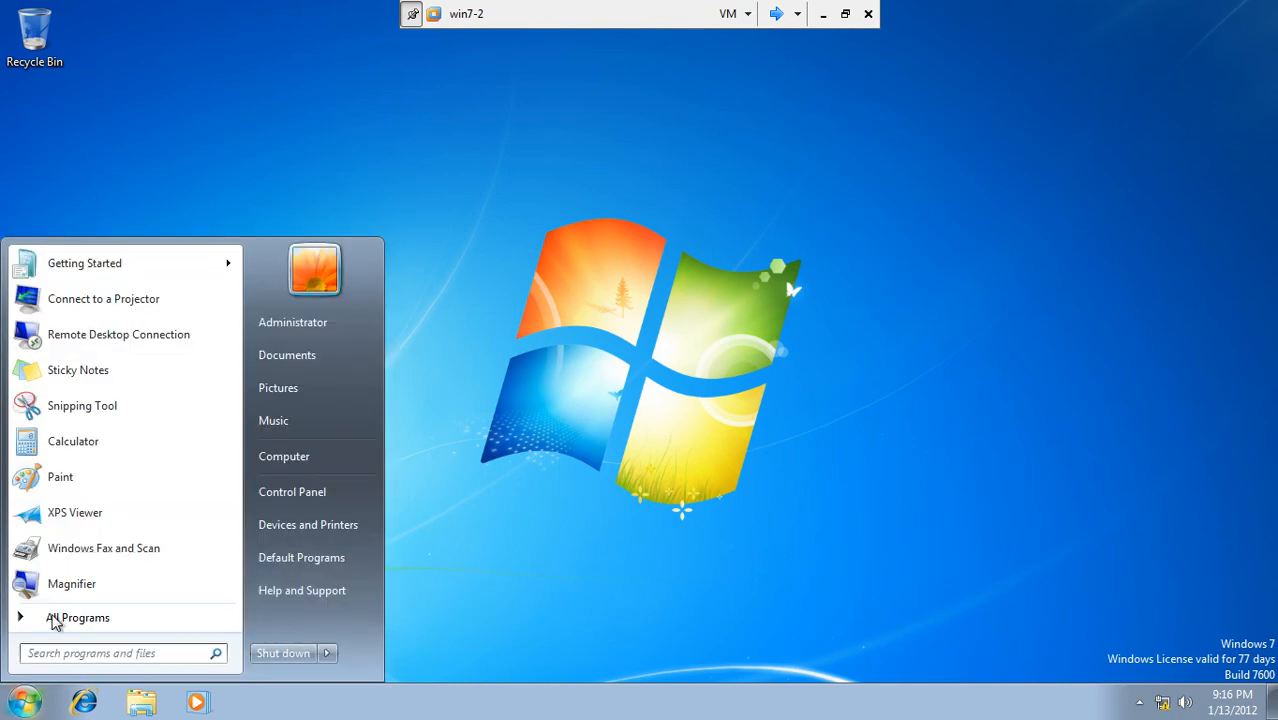
click(80, 654)
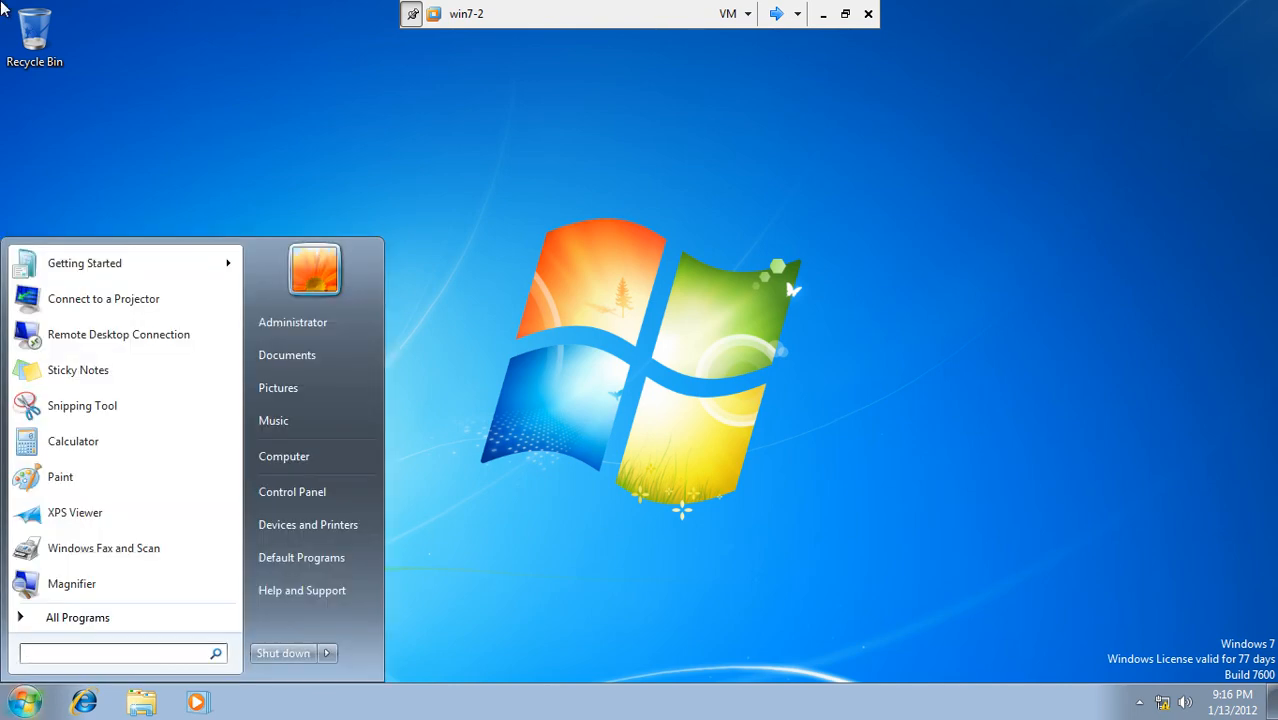
text(cmd)
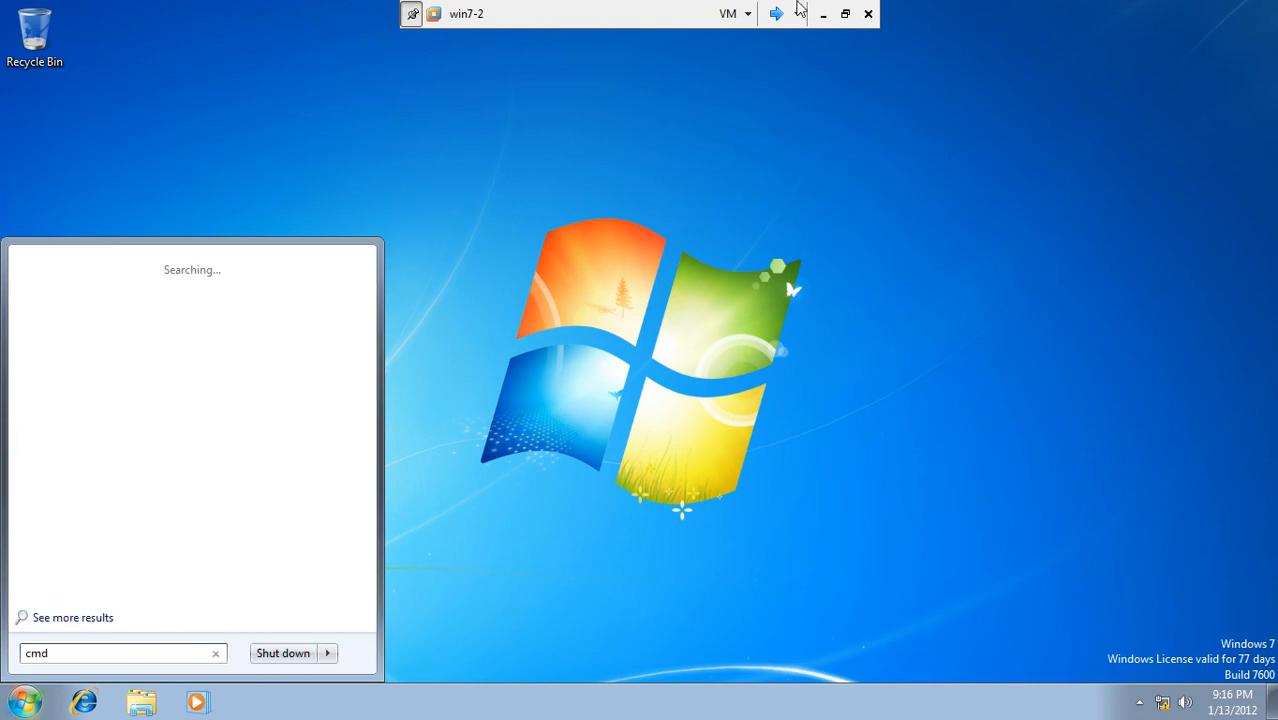
key(Return)
click(846, 15)
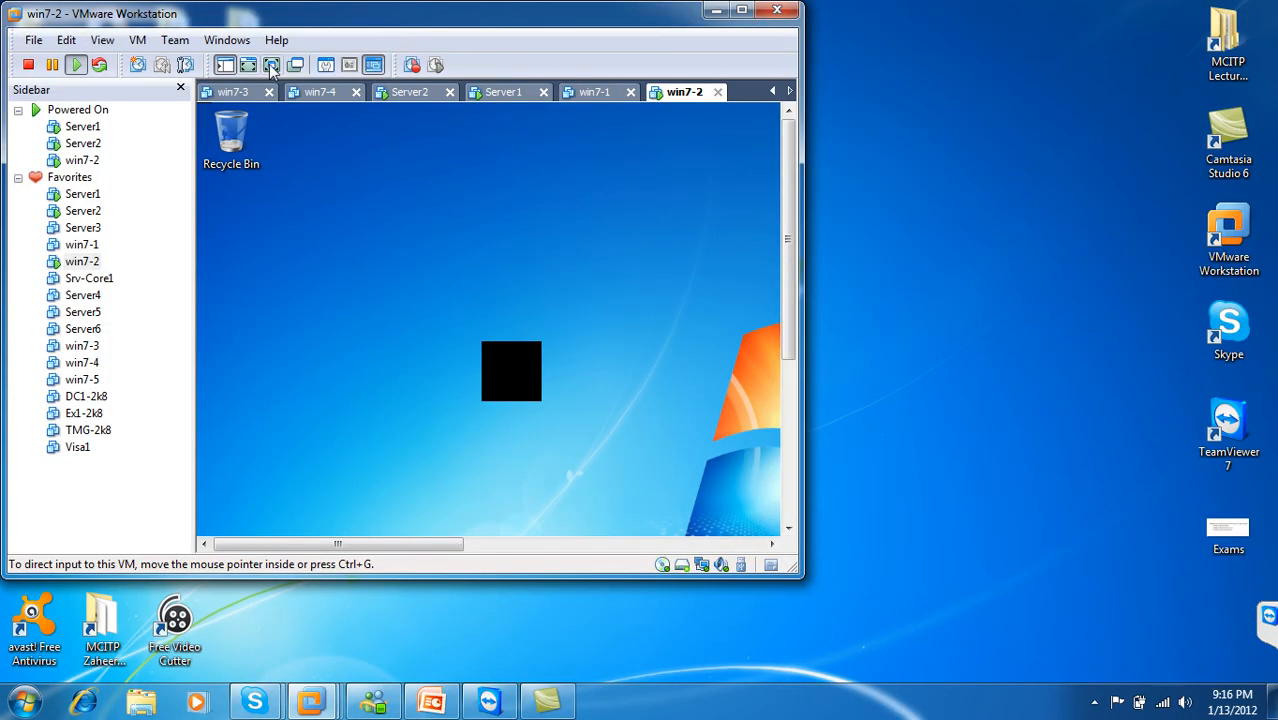
click(270, 66)
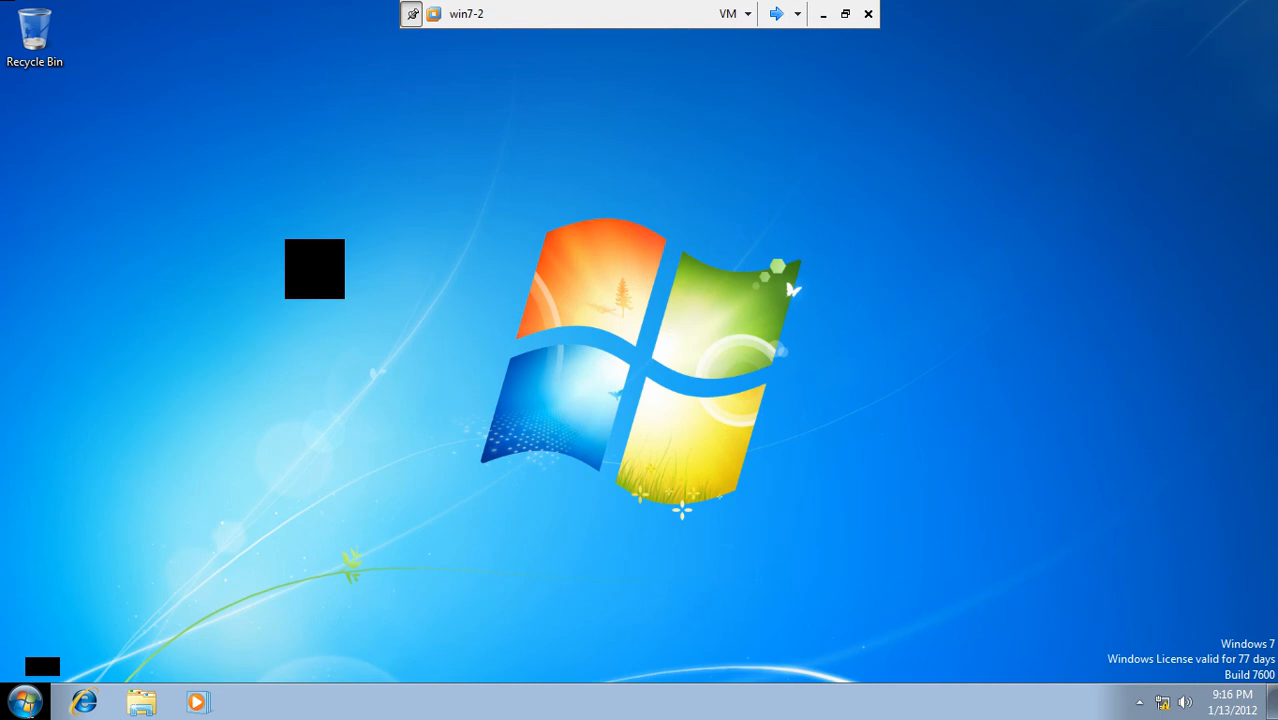
click(27, 692)
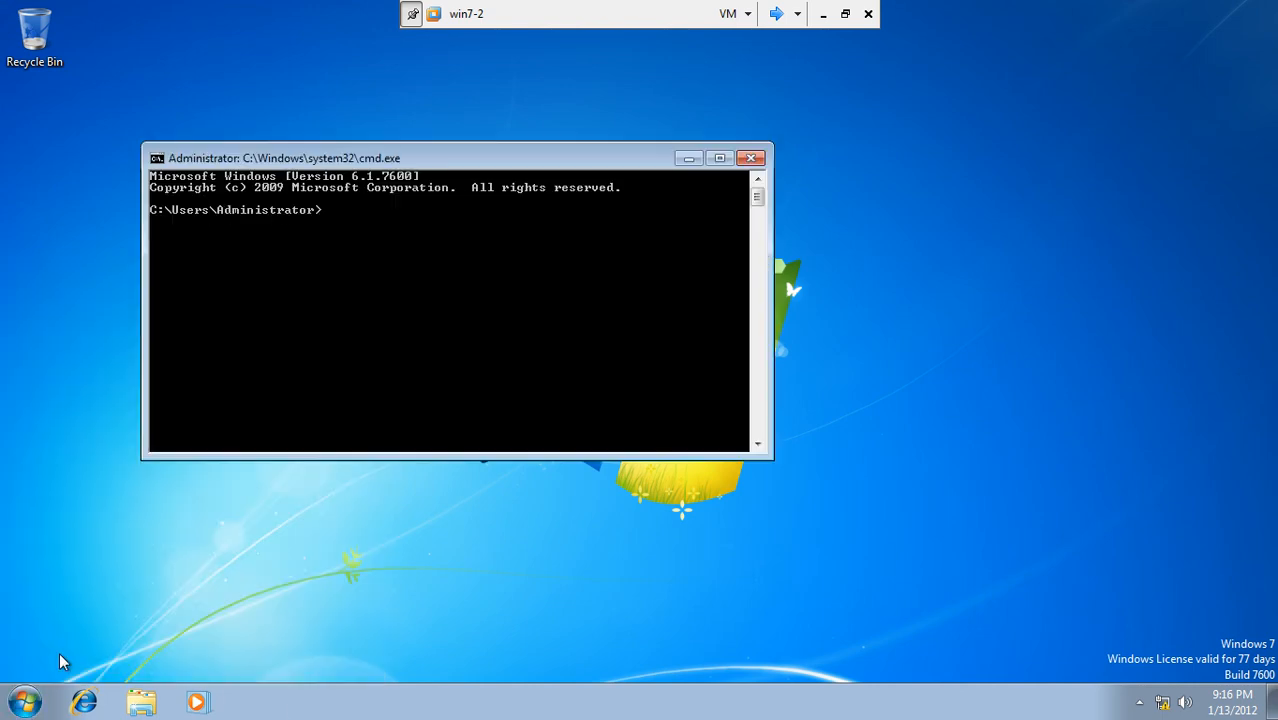
text(cmd)
key(Return)
Step: Run 'gpupdate /force /boot /logoff' and close the resulting logoff warning
text(gpupdagte)
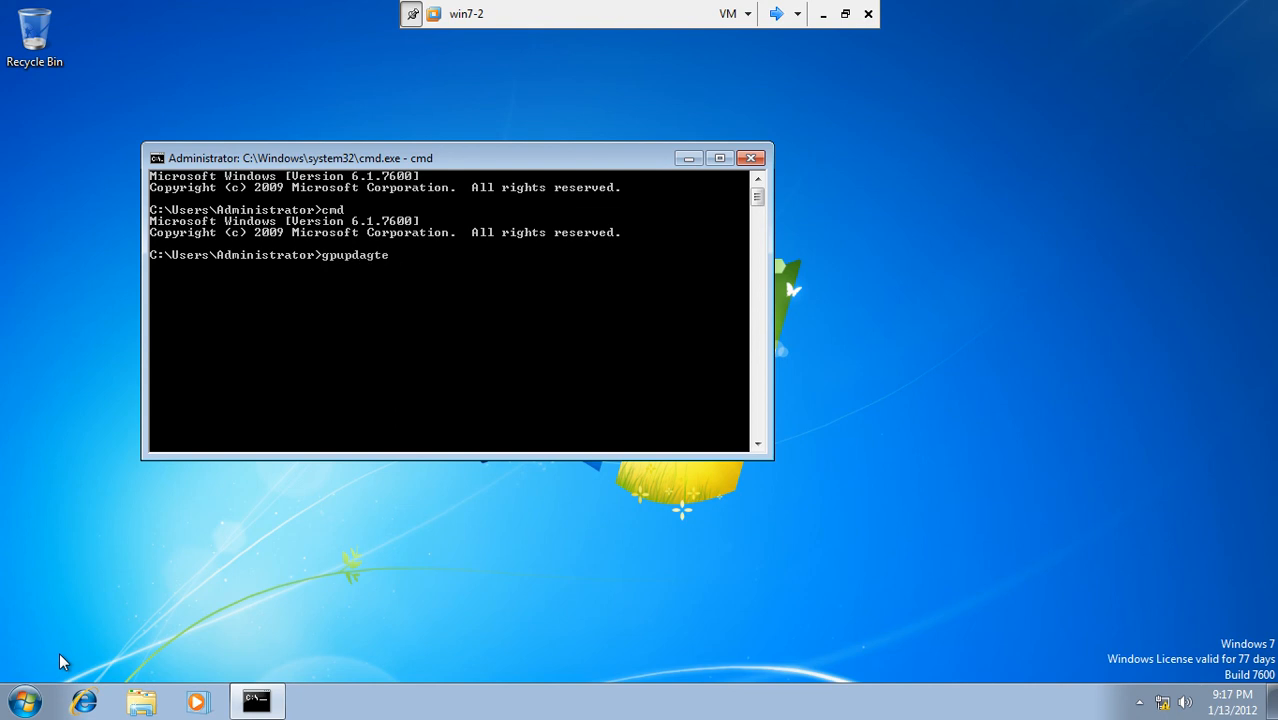
key(BackSpace)
key(BackSpace)
key(BackSpace)
text(te /force /boot /logoff)
key(Return)
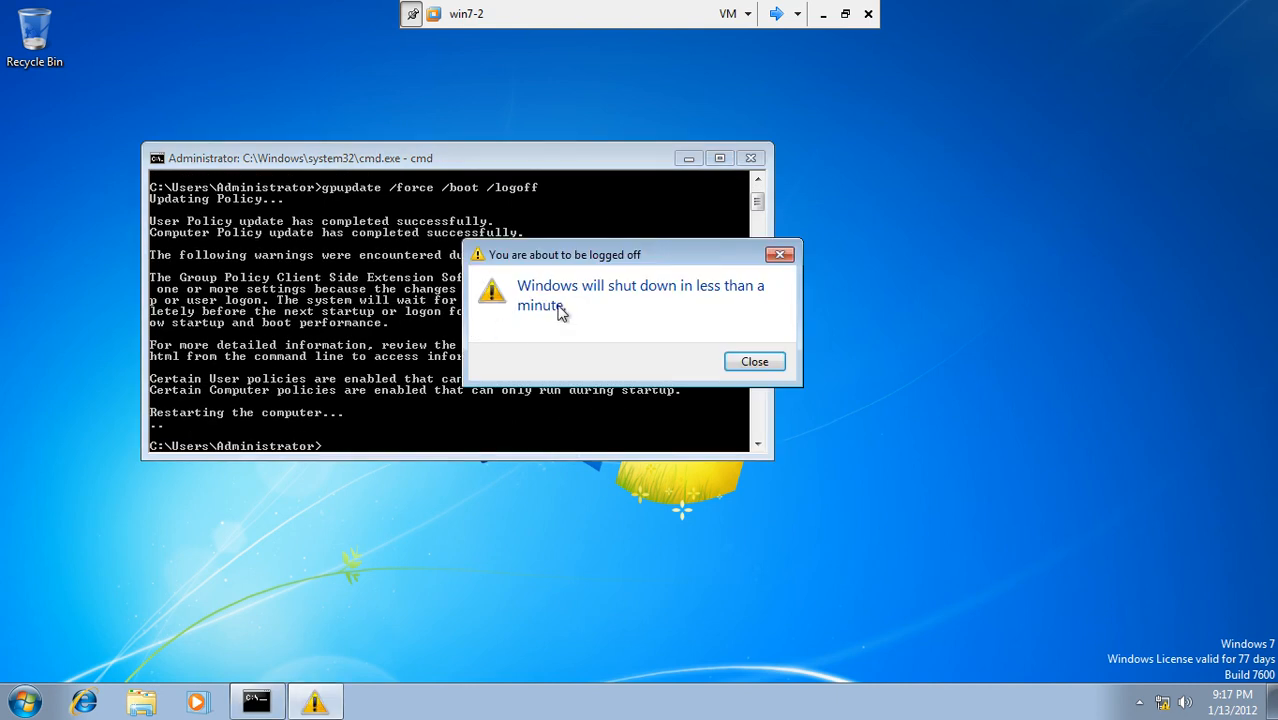
click(752, 362)
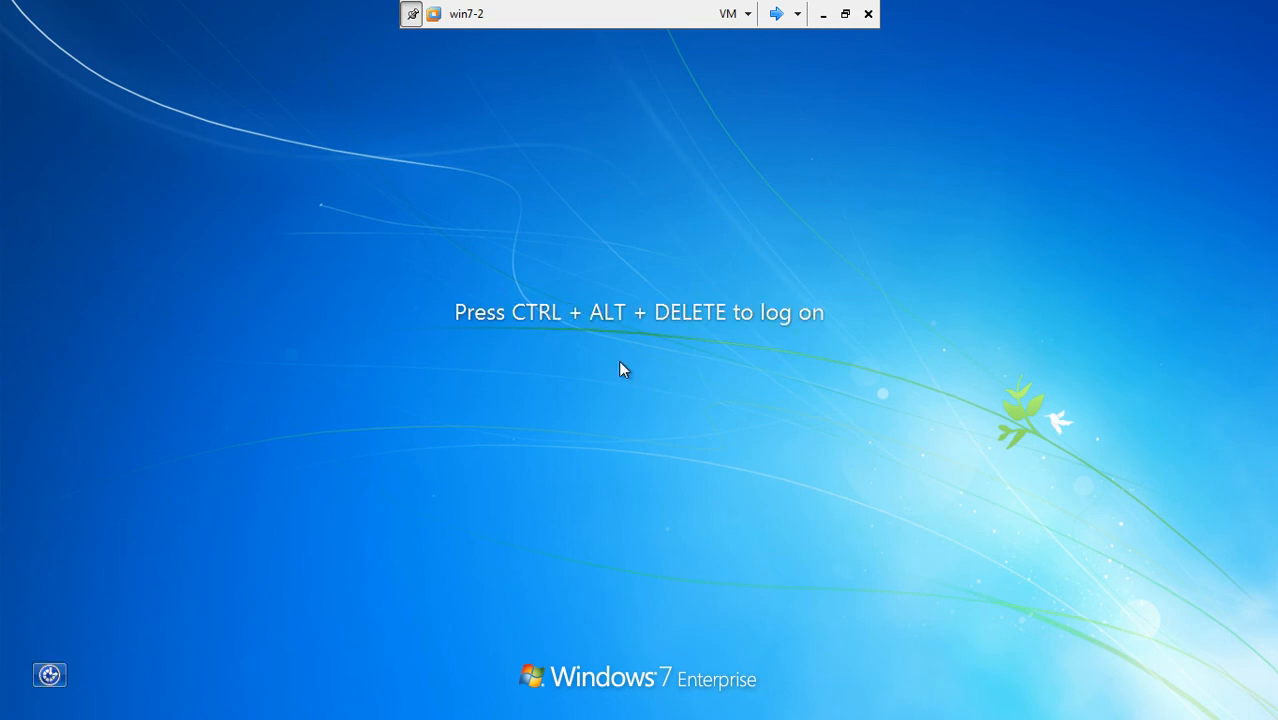
Step: Log on to win7-2 with the administrator password and check Firefox on the desktop
key(ctrl+alt+Delete)
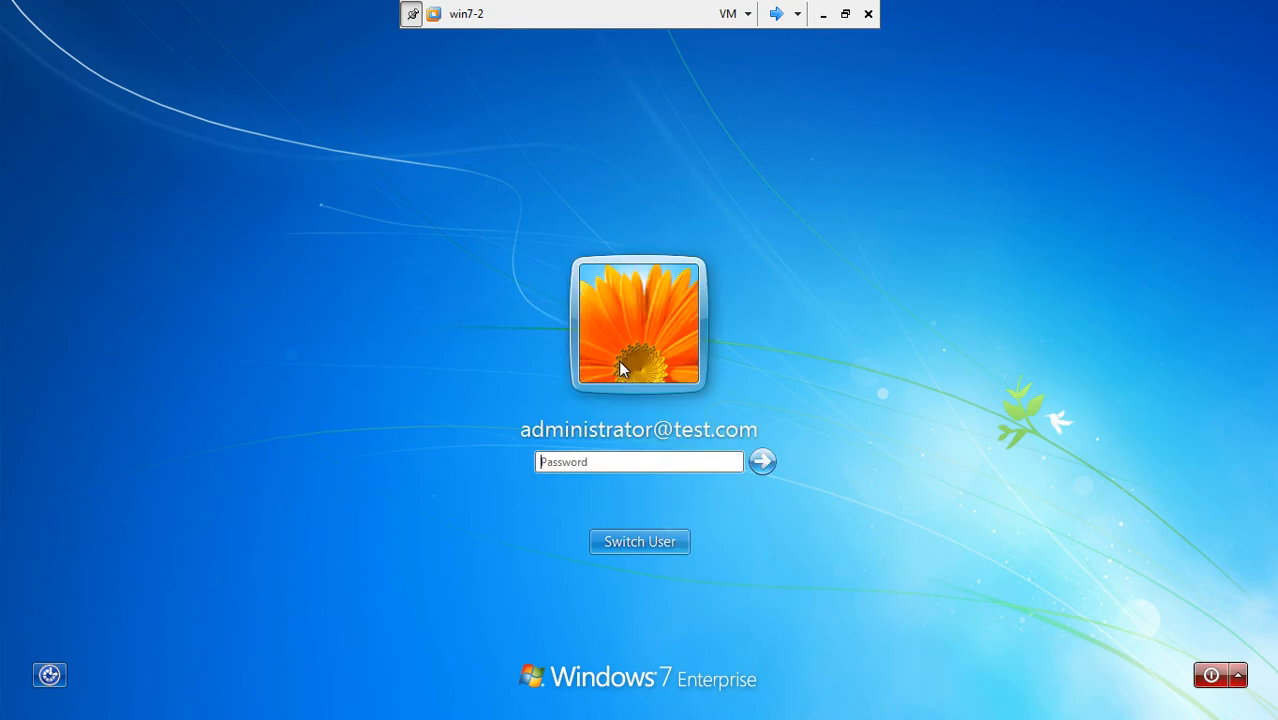
text(*******)
key(Return)
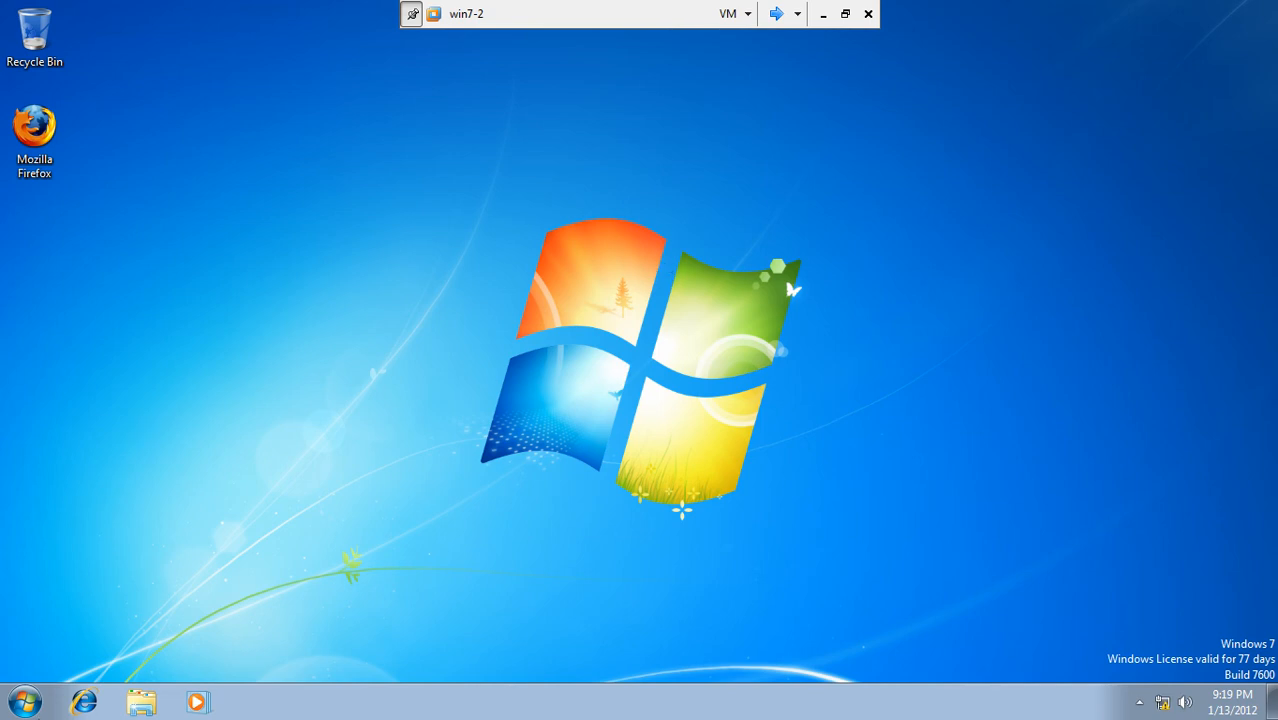
Step: Shut down win7-2 from its Start menu
click(28, 704)
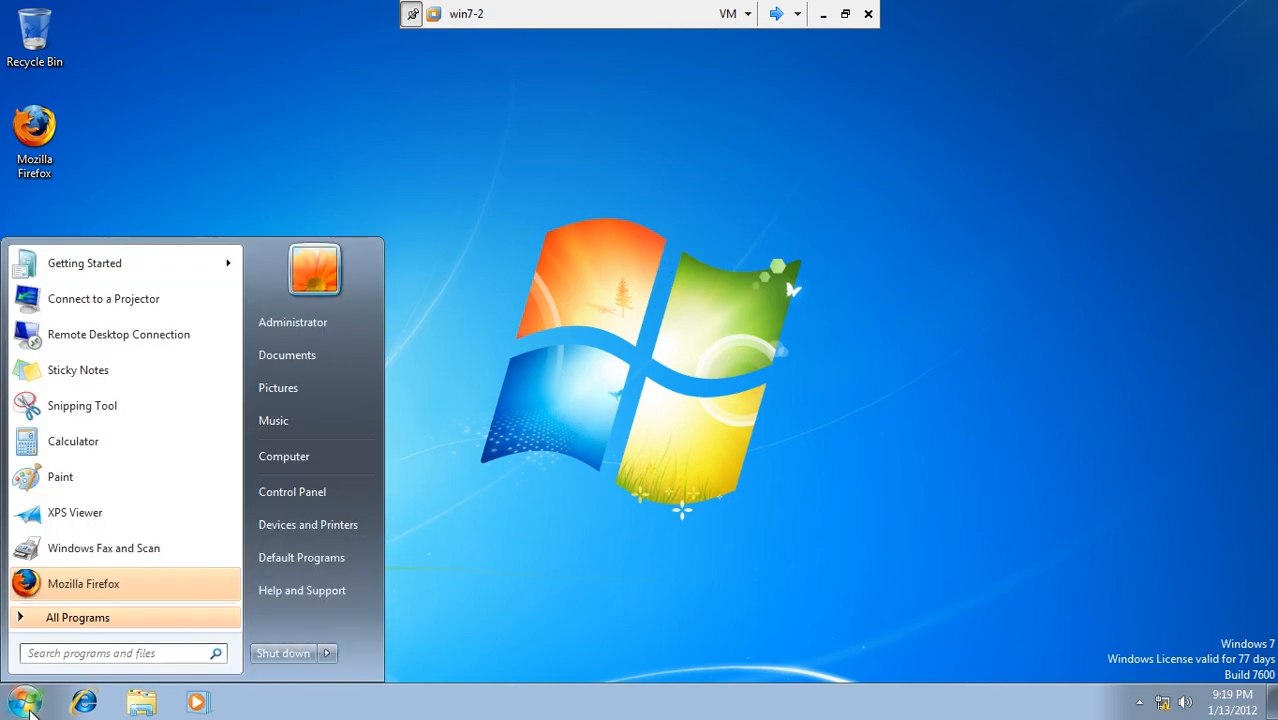
click(330, 652)
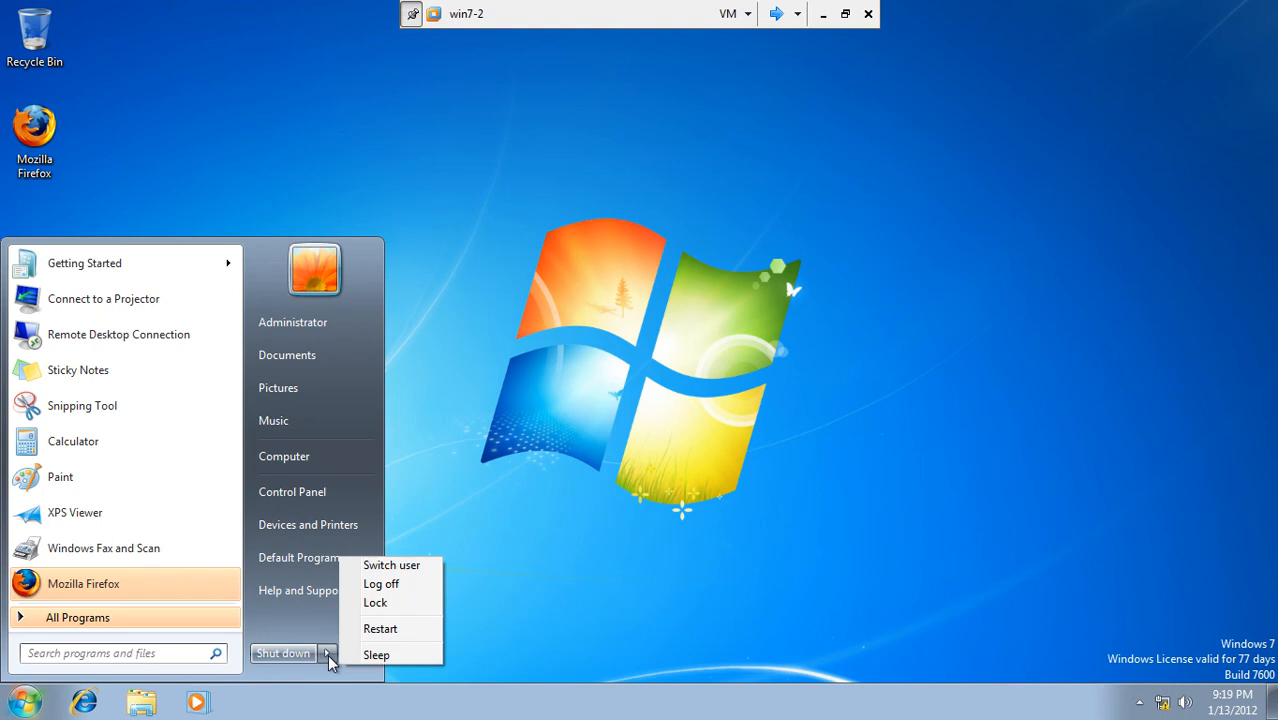
click(302, 650)
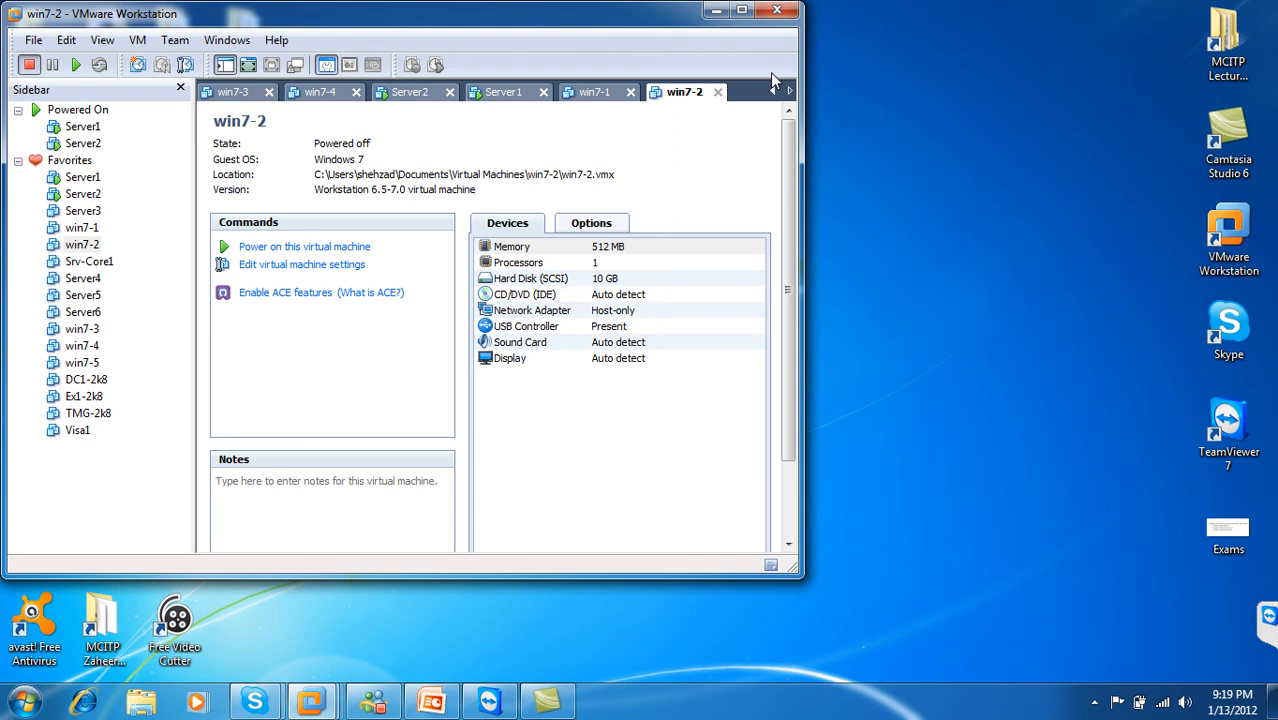
Step: Maximize VMware Workstation and unlock the Server2 console with the administrator password
double_click(535, 28)
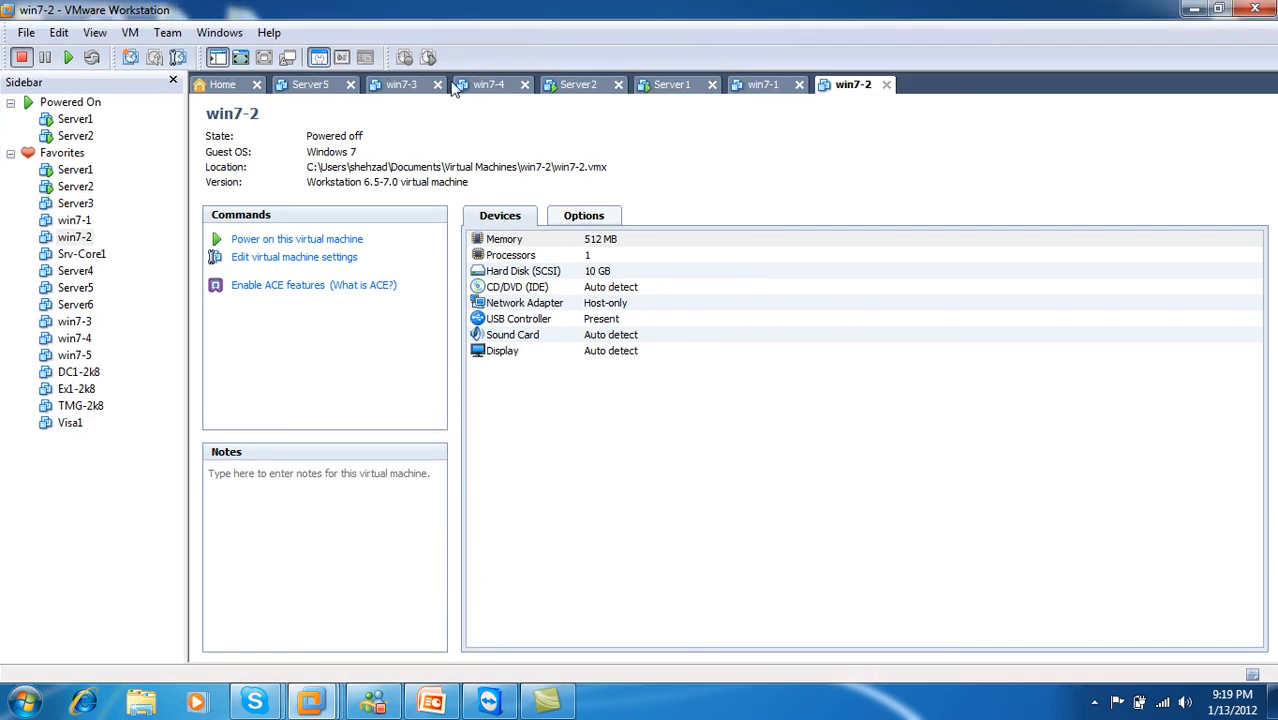
click(594, 88)
click(575, 318)
key(ctrl+alt+Insert)
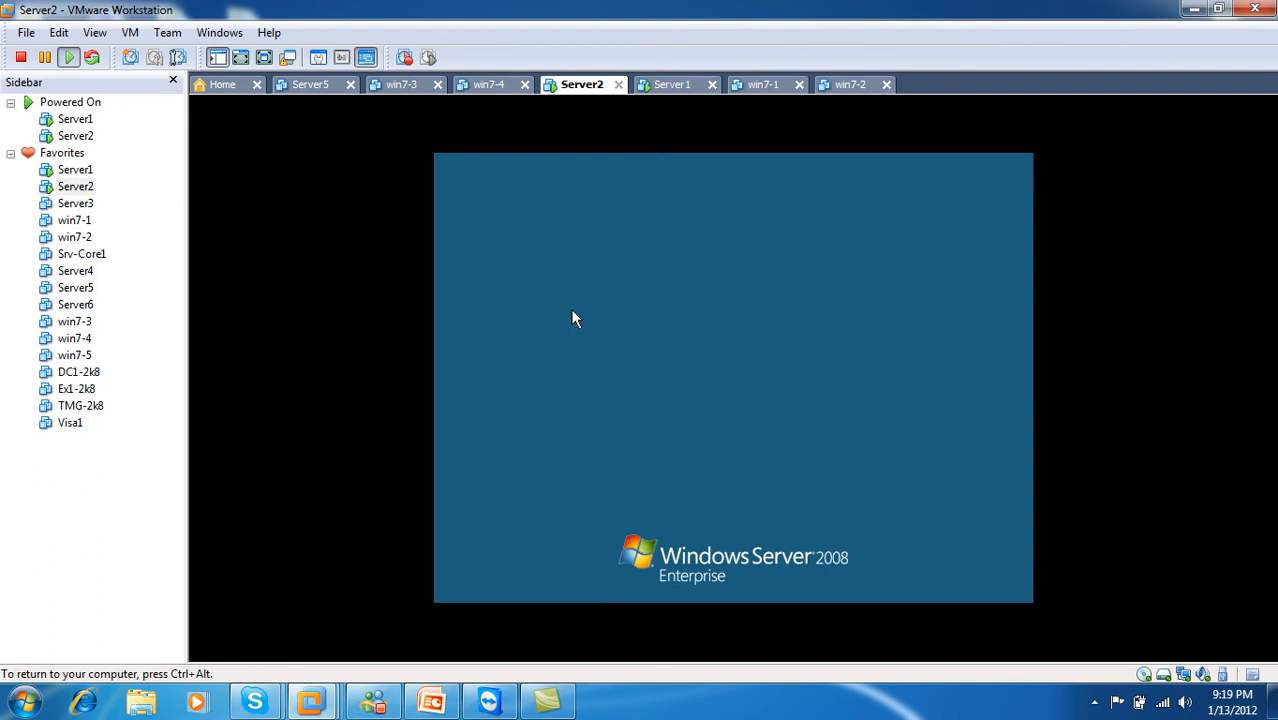
text(***)
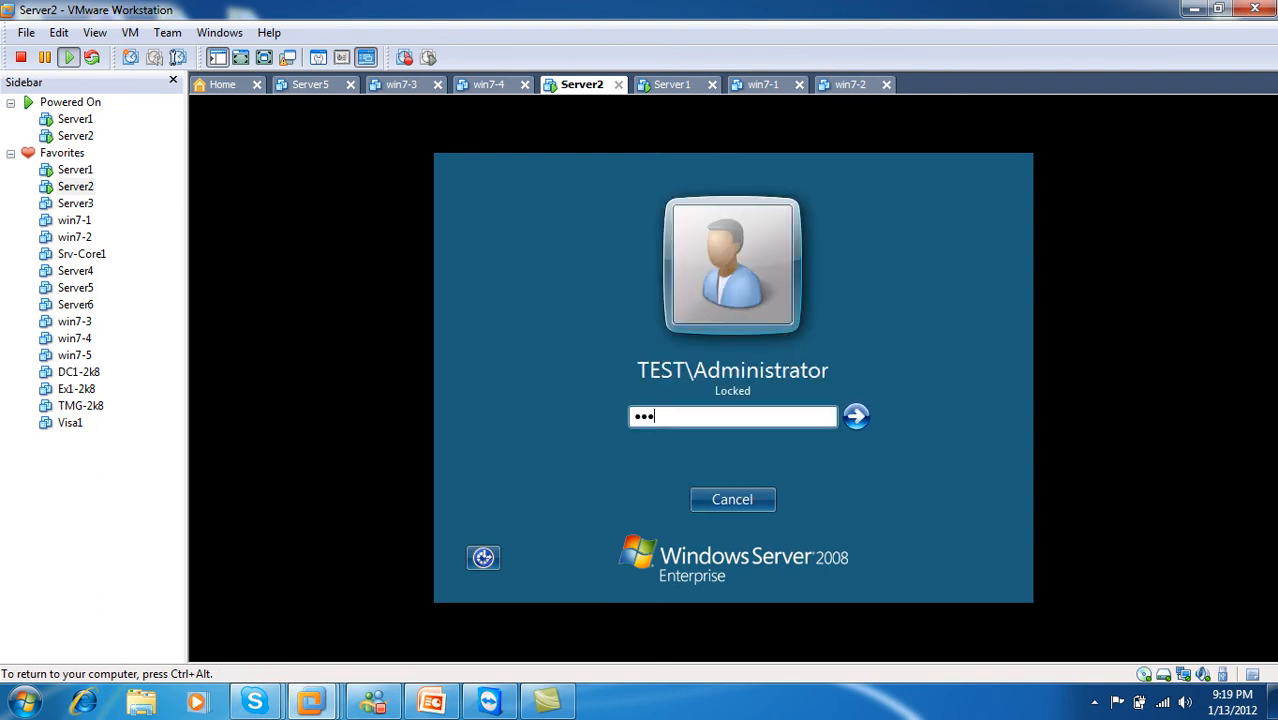
text(*****)
key(Return)
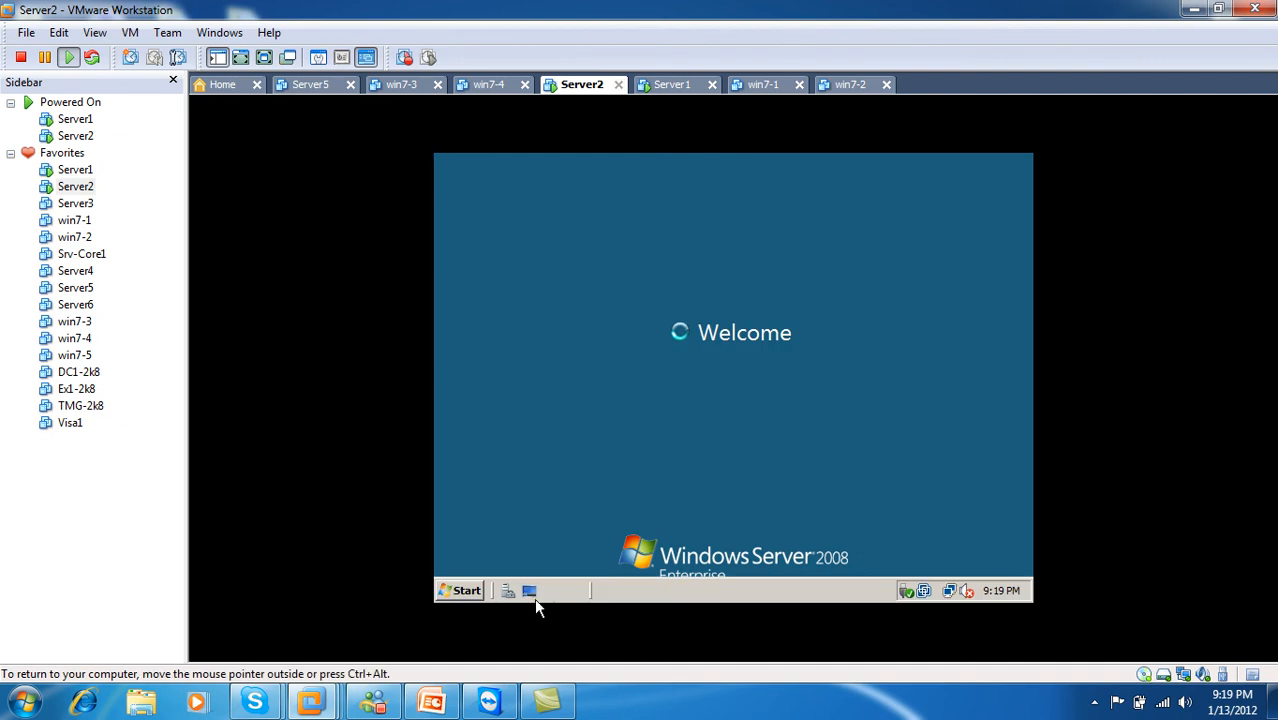
Step: Shut down Server2 with reason Hardware: Installation (Planned), then move to the Server1 tab
click(466, 592)
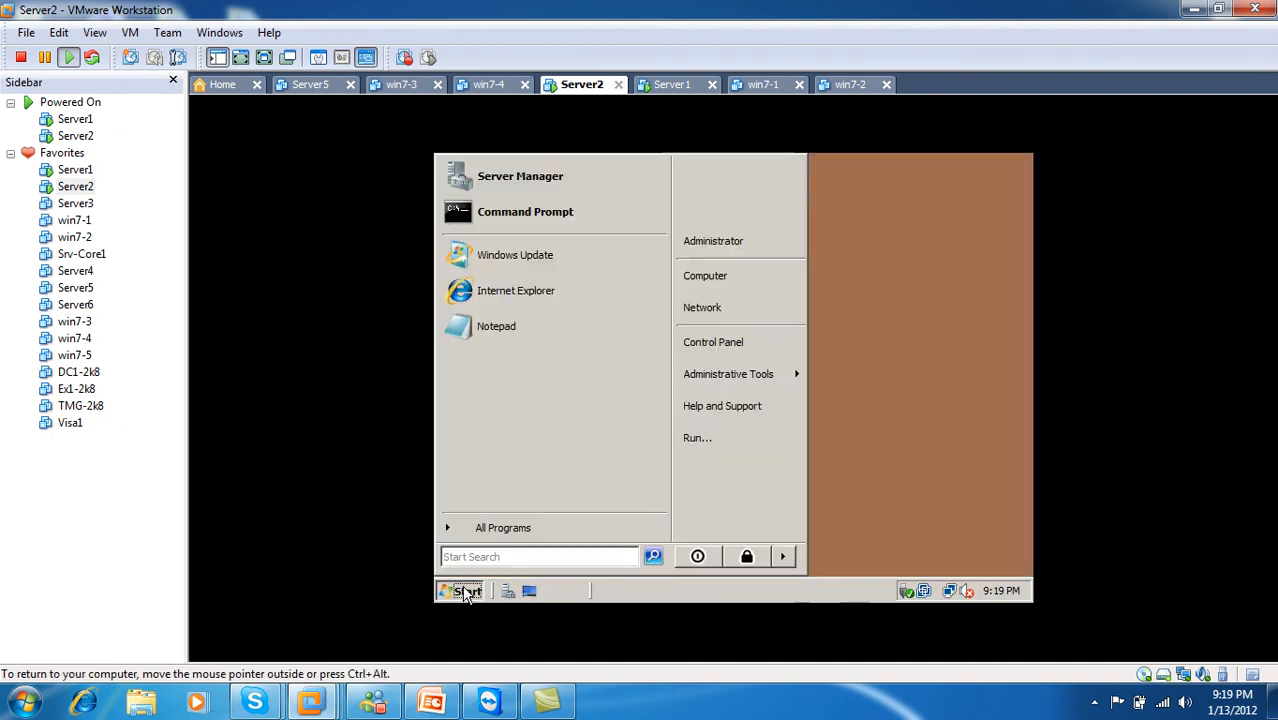
click(786, 556)
click(838, 562)
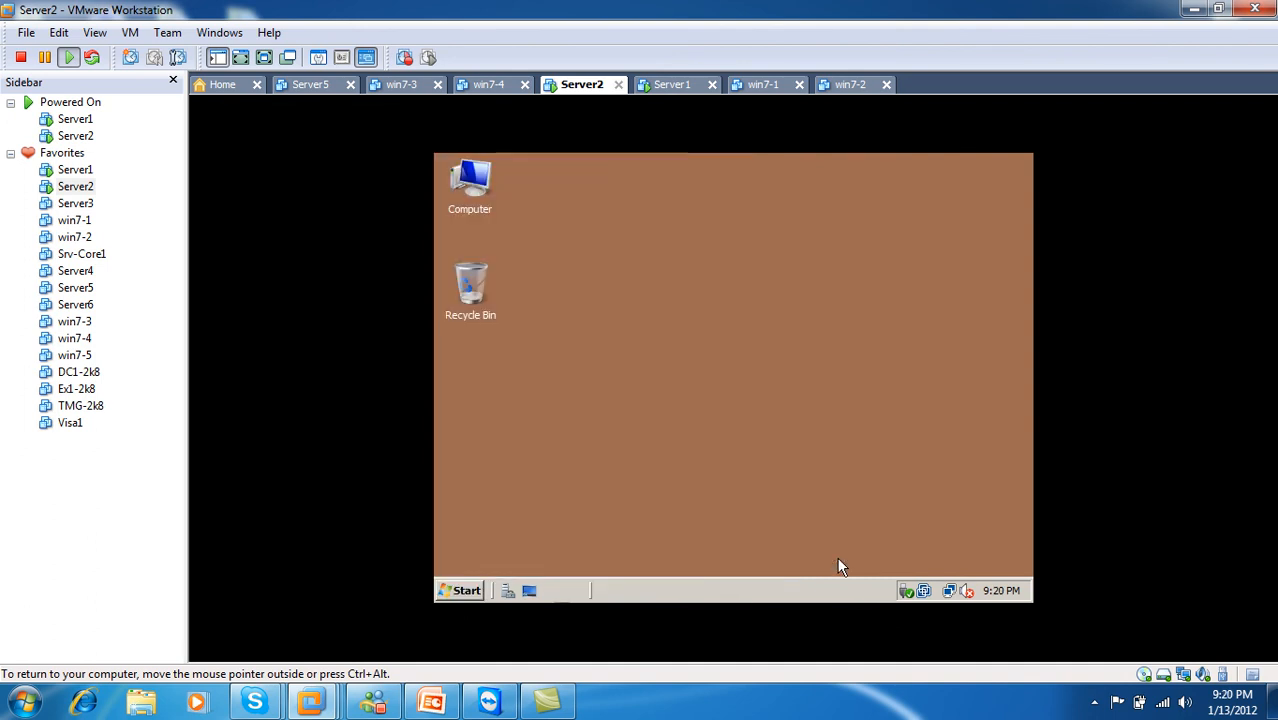
click(718, 362)
click(712, 399)
click(728, 516)
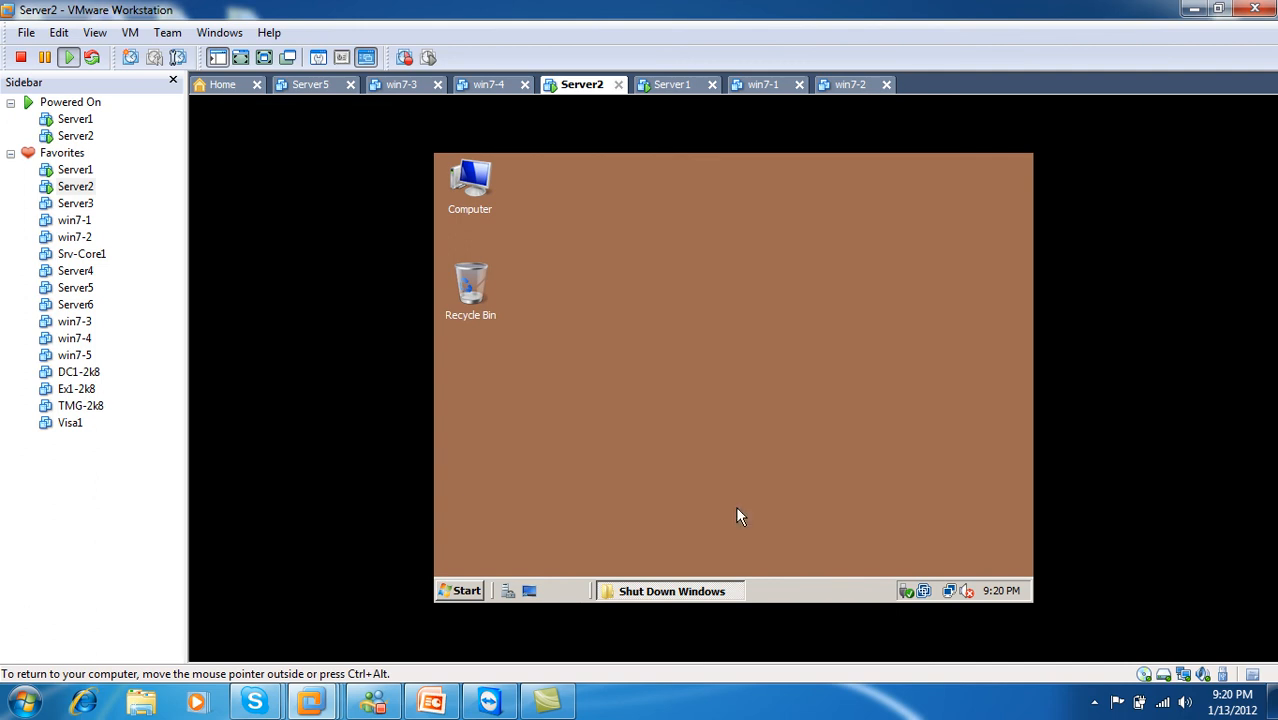
click(670, 86)
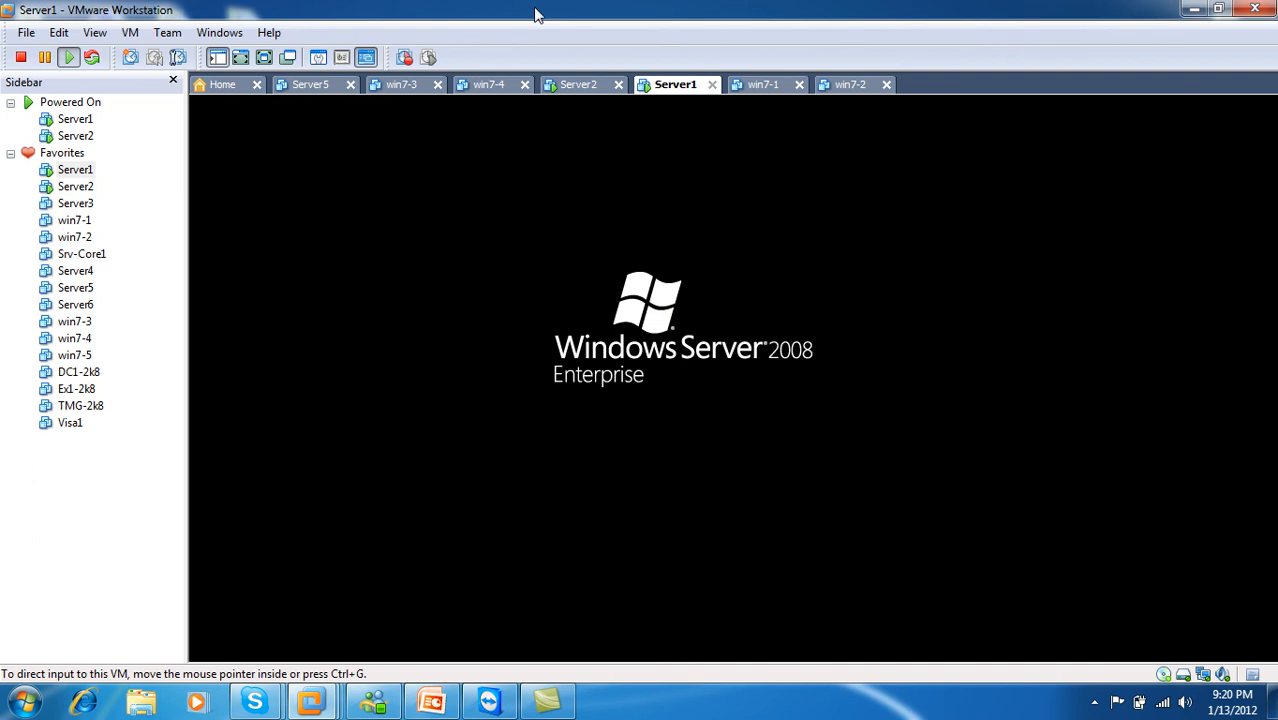
Step: Switch between the Server2 and Server1 tabs to follow Server2's shutdown
click(576, 88)
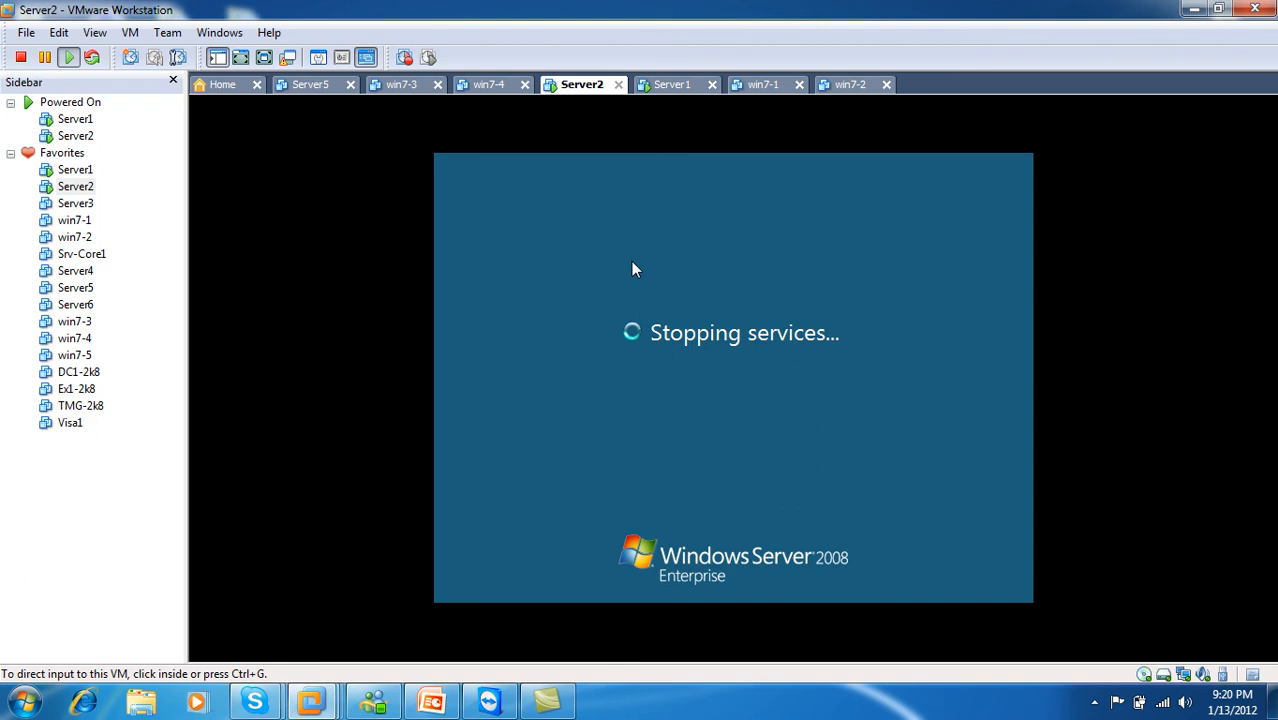
click(676, 86)
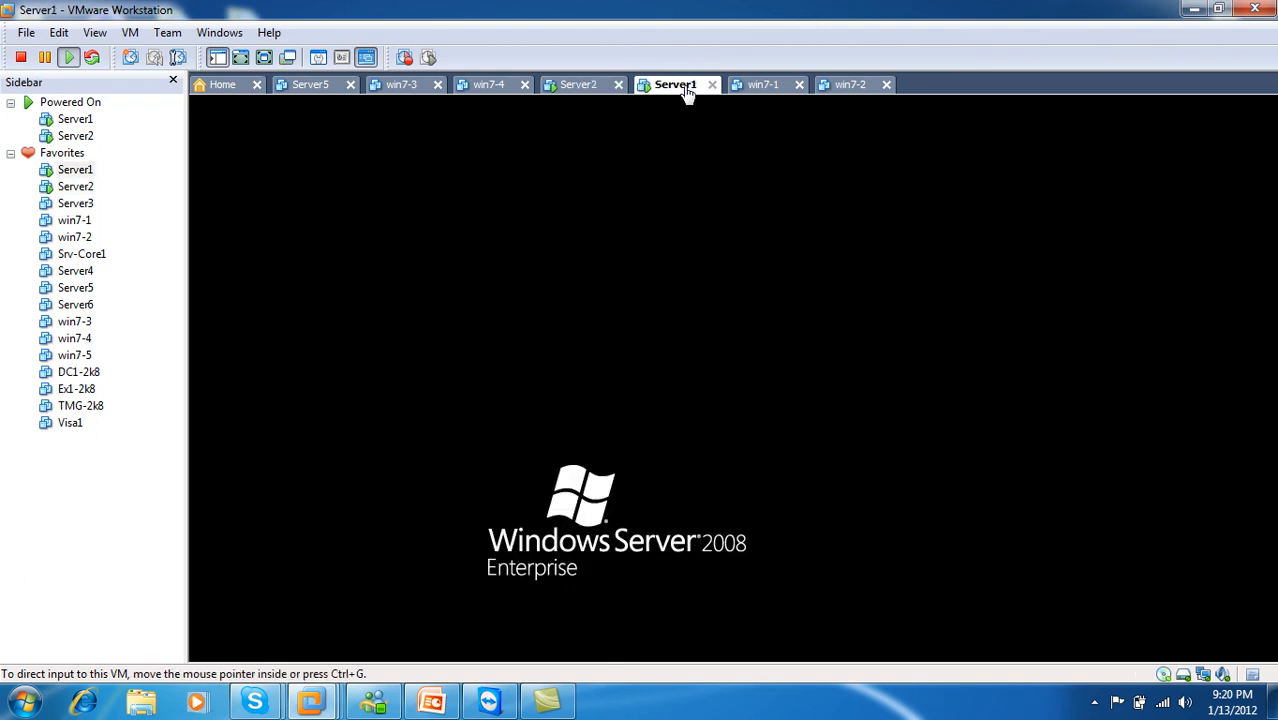
click(580, 85)
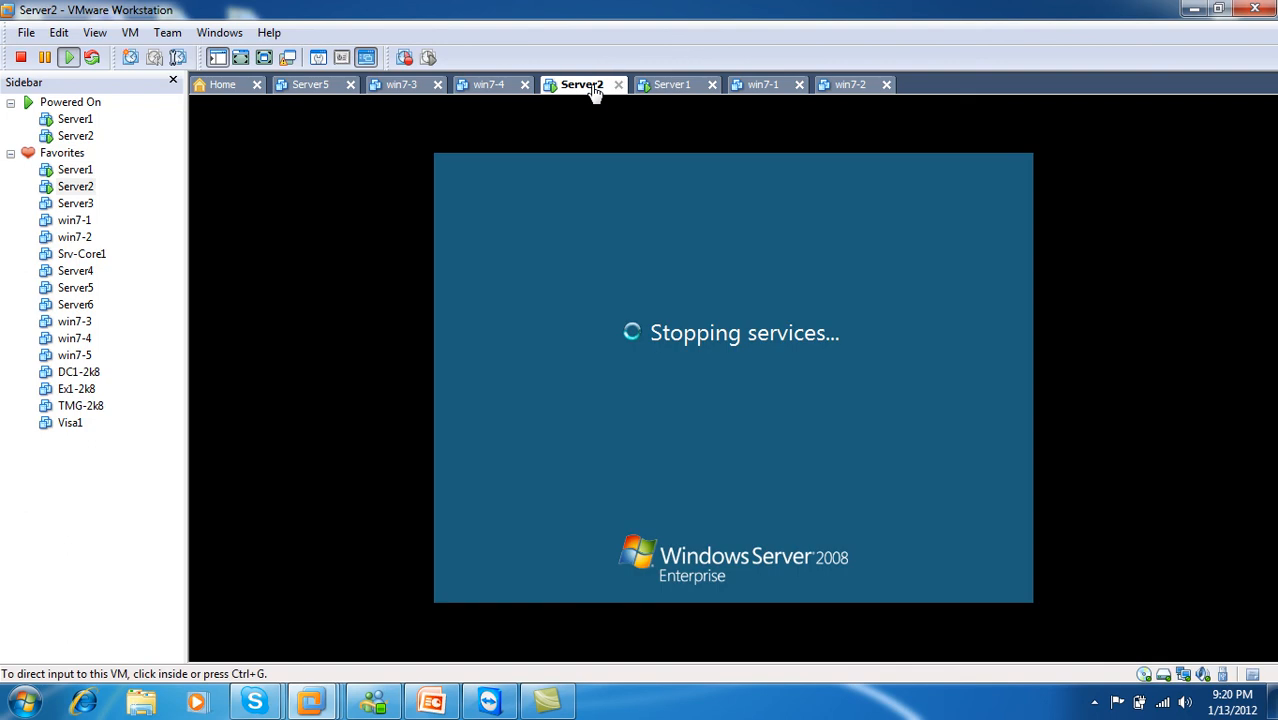
click(683, 88)
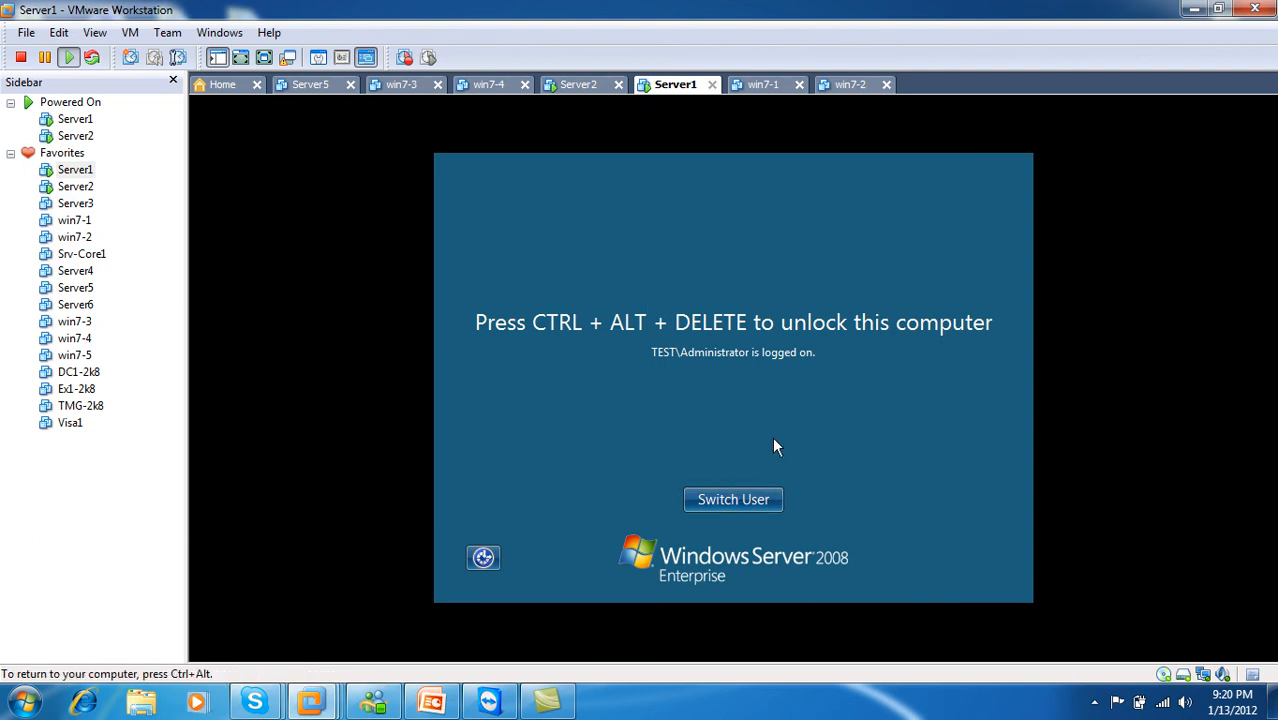
Step: Unlock Server1 with Ctrl+Alt+Insert and the administrator password
key(ctrl+alt+Insert)
text(Pa$$w0rd)
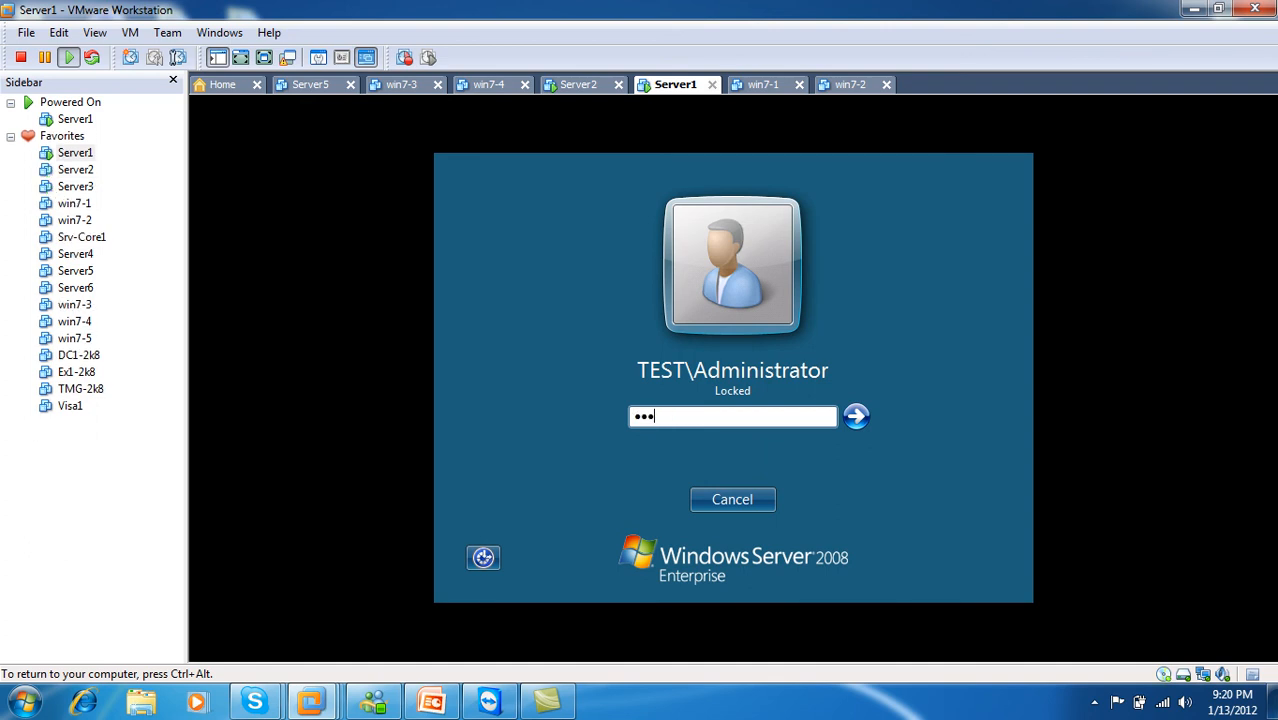
key(Return)
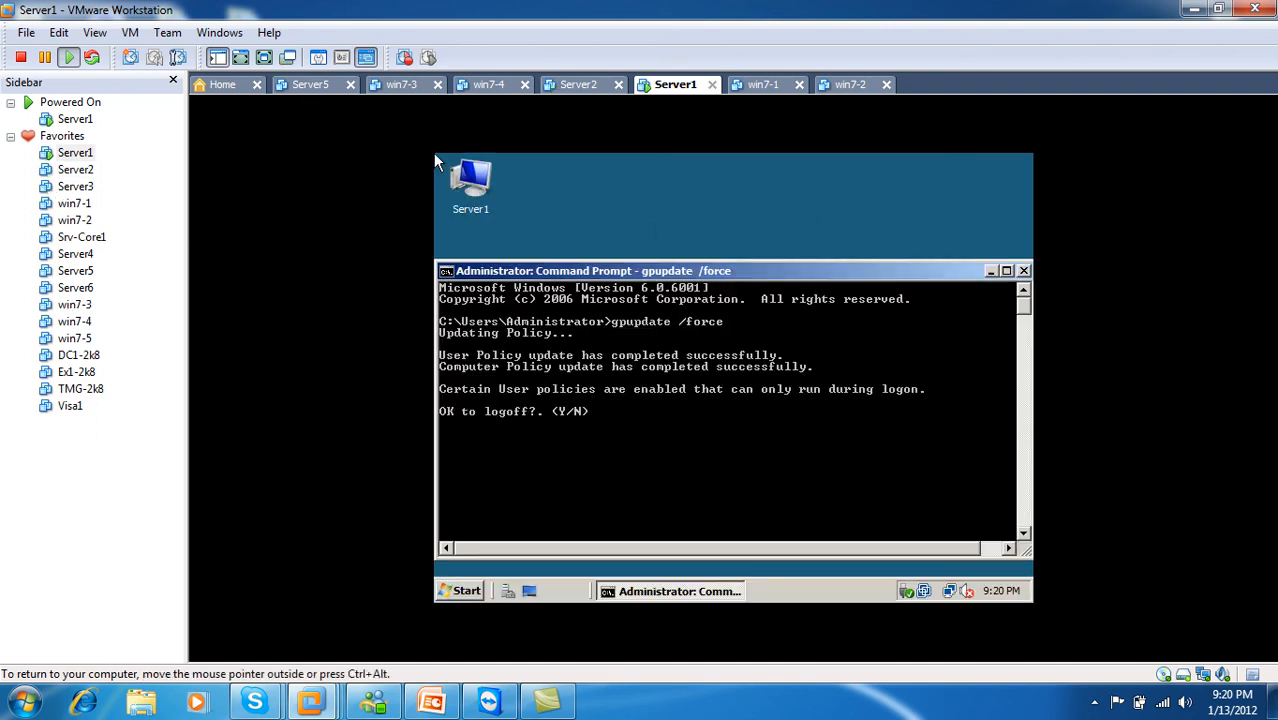
Step: Close the gpupdate Command Prompt and shut down Server1 with reason Hardware: Maintenance (Planned)
click(1023, 271)
click(464, 593)
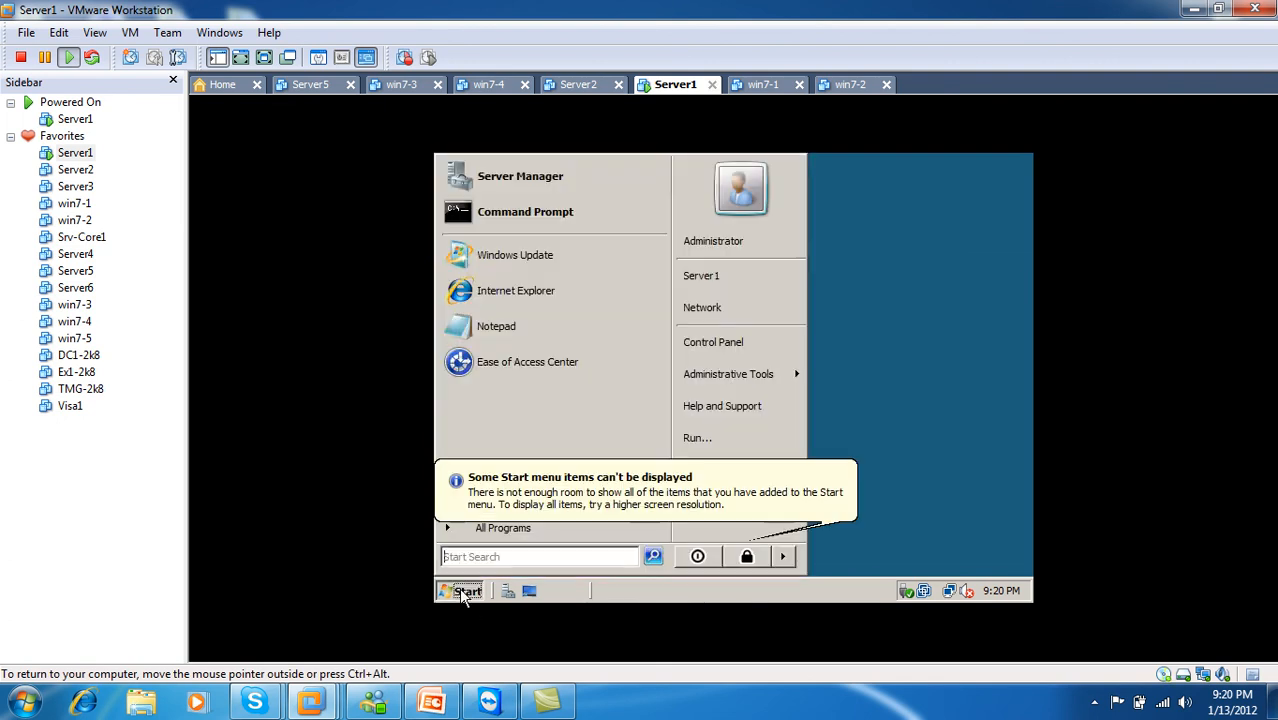
click(785, 557)
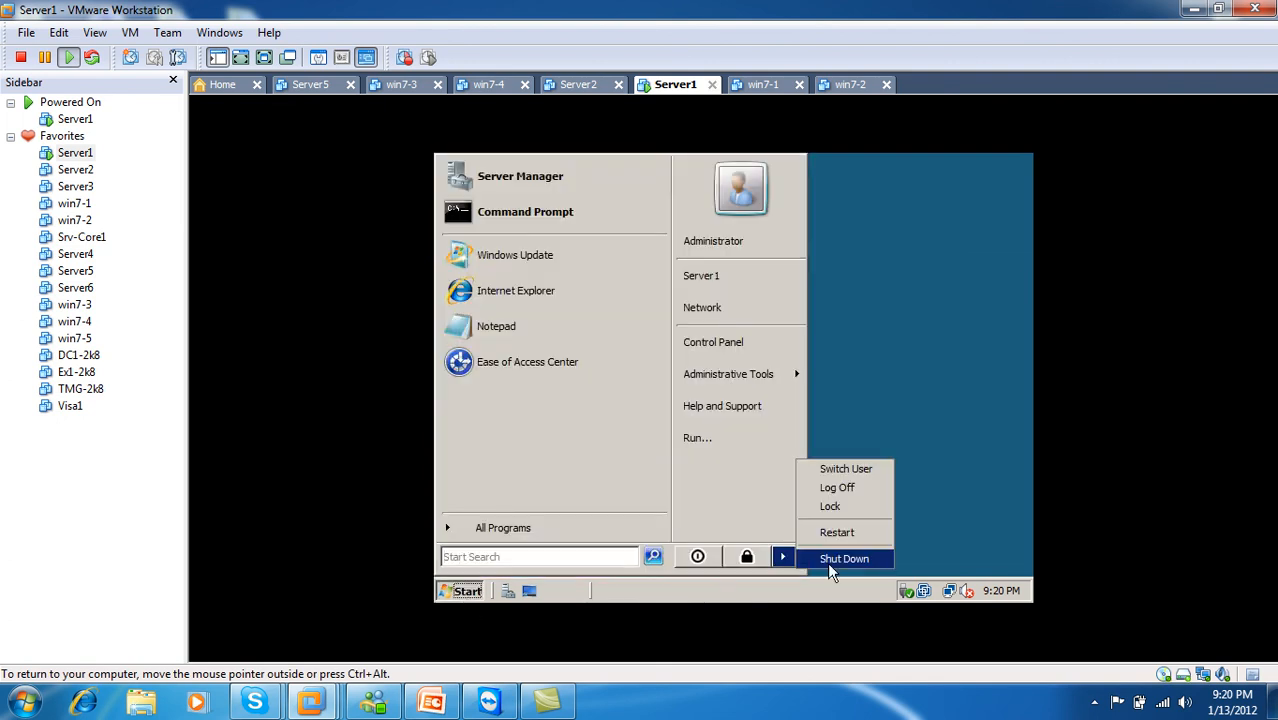
click(829, 561)
click(697, 360)
click(700, 387)
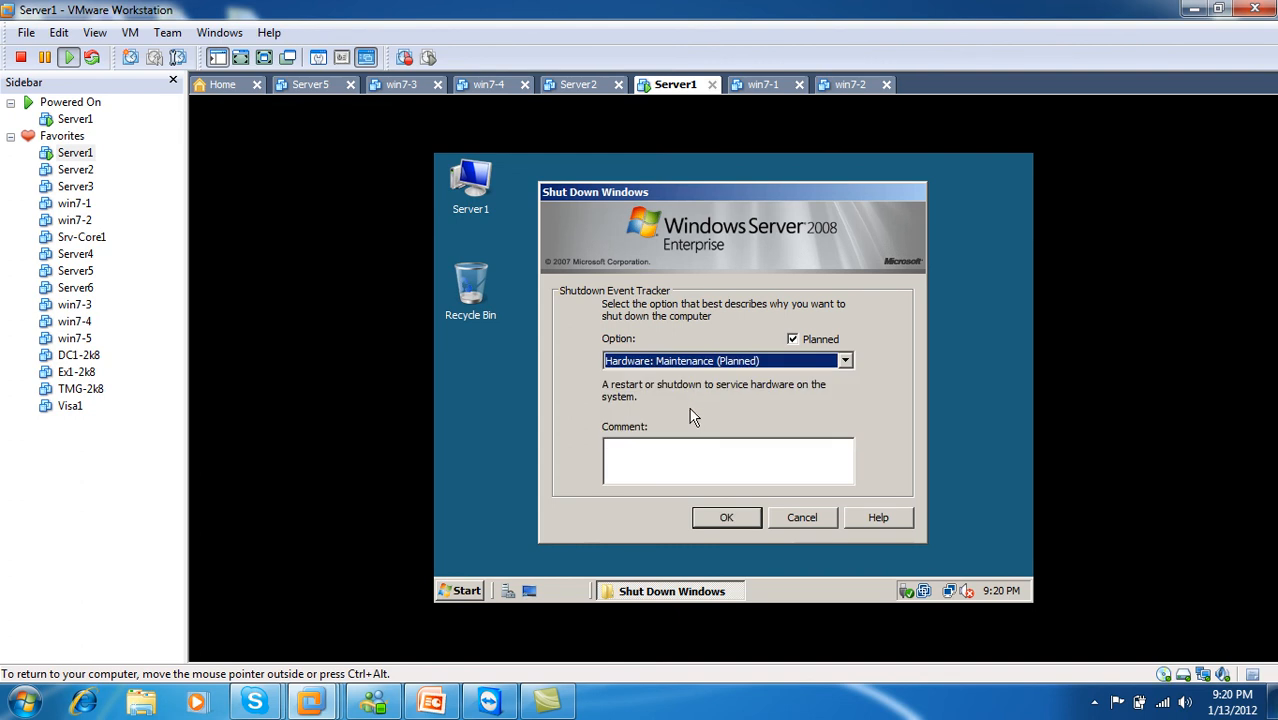
click(715, 517)
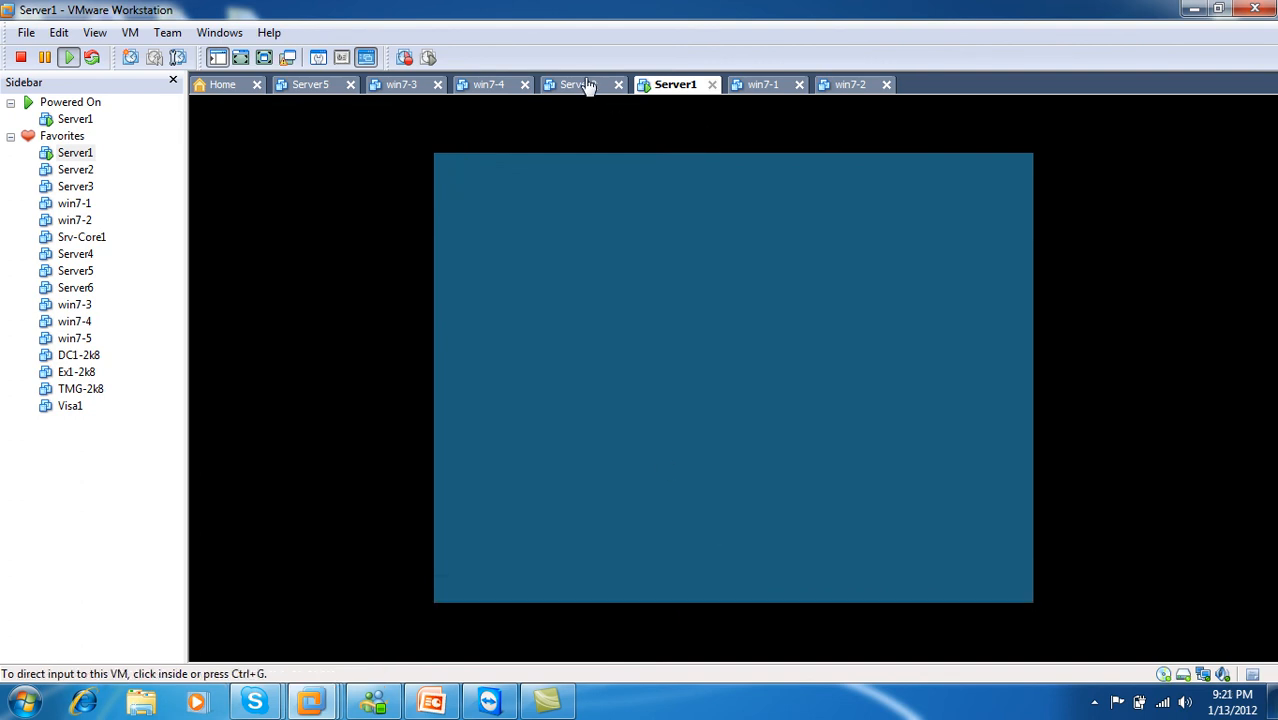
Step: Check the Server2, win7-1 and win7-2 tabs, then return to Server1's shutdown
click(586, 86)
click(672, 88)
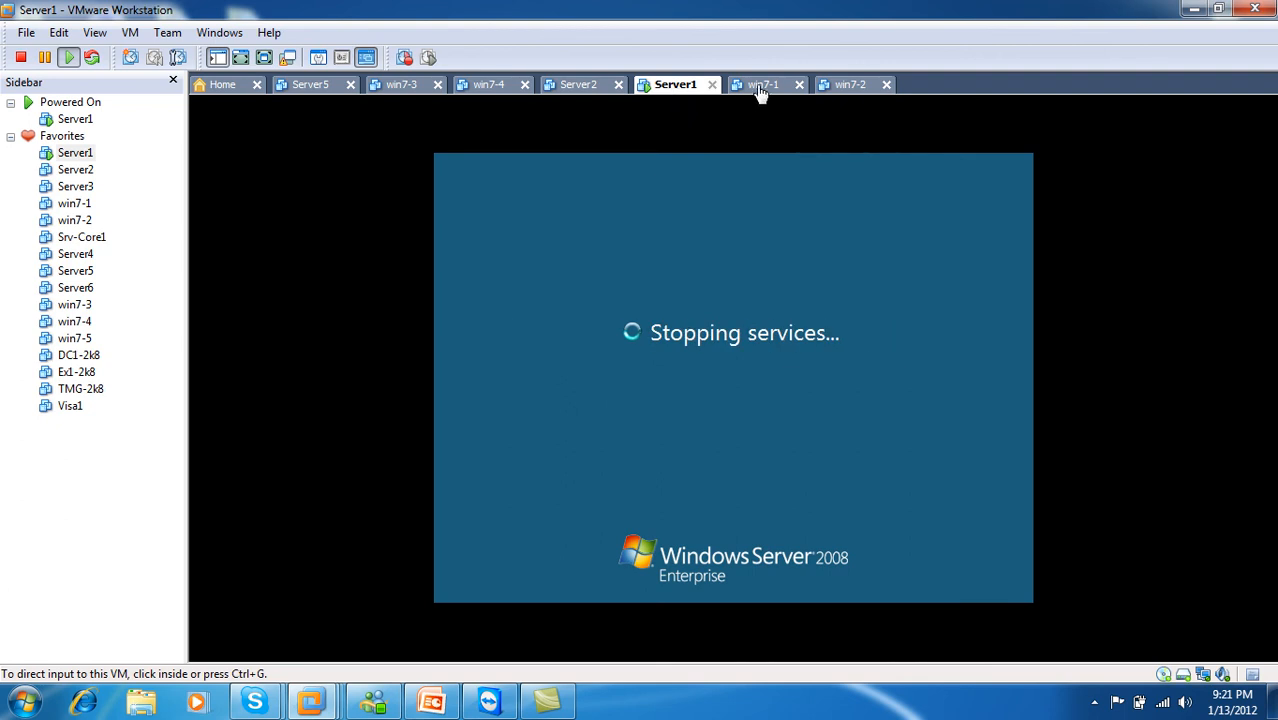
click(755, 92)
click(852, 92)
click(679, 90)
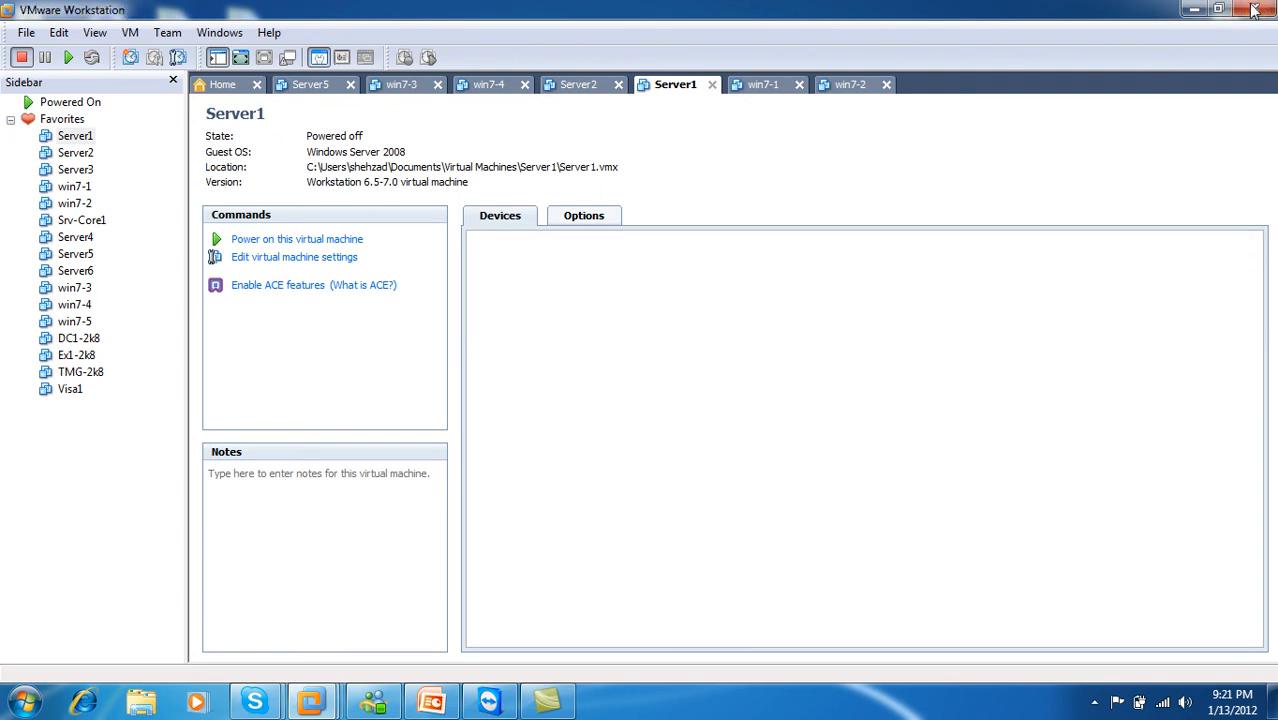
Step: Exit VMware Workstation, then refresh the host desktop three times from its shortcut menu
click(1254, 10)
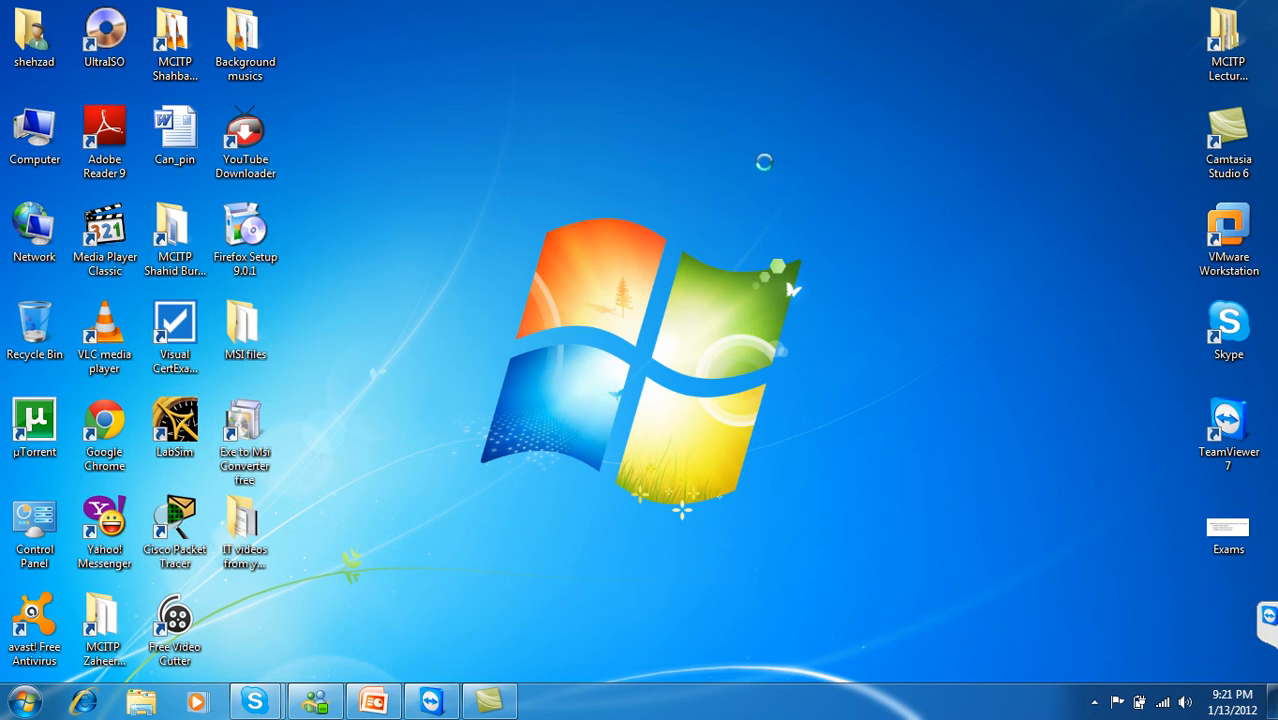
right_click(763, 162)
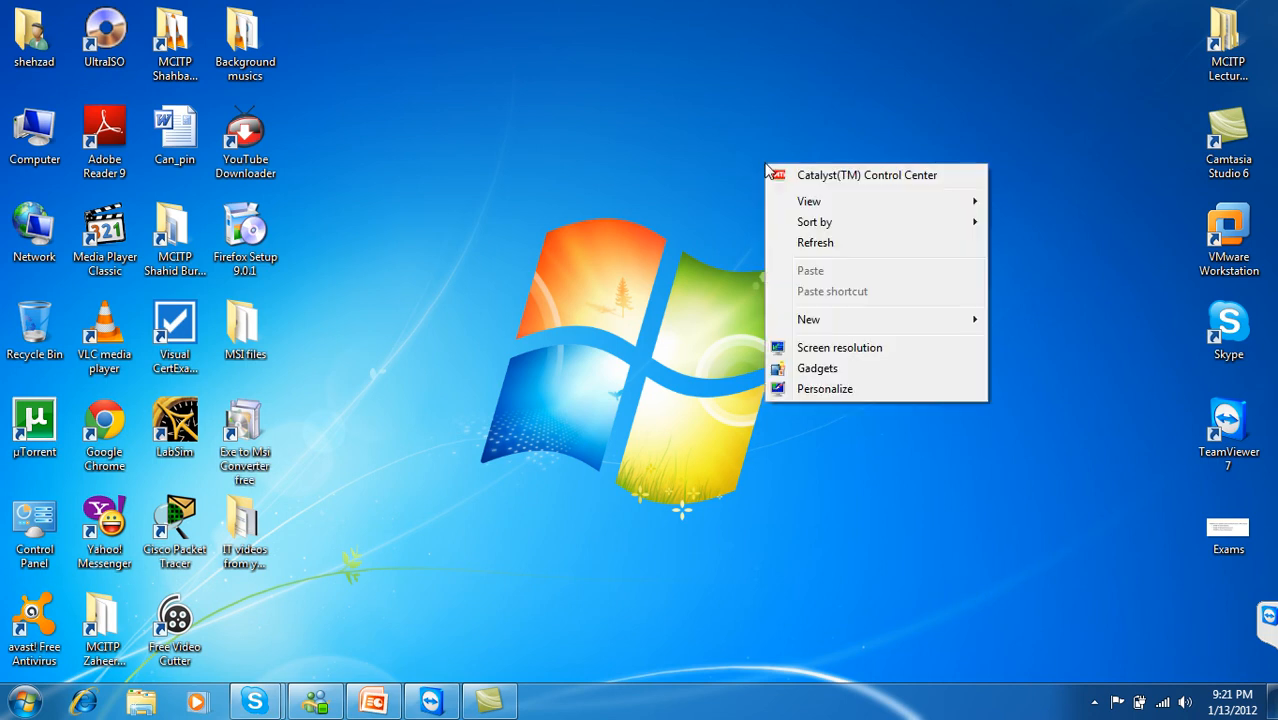
click(826, 245)
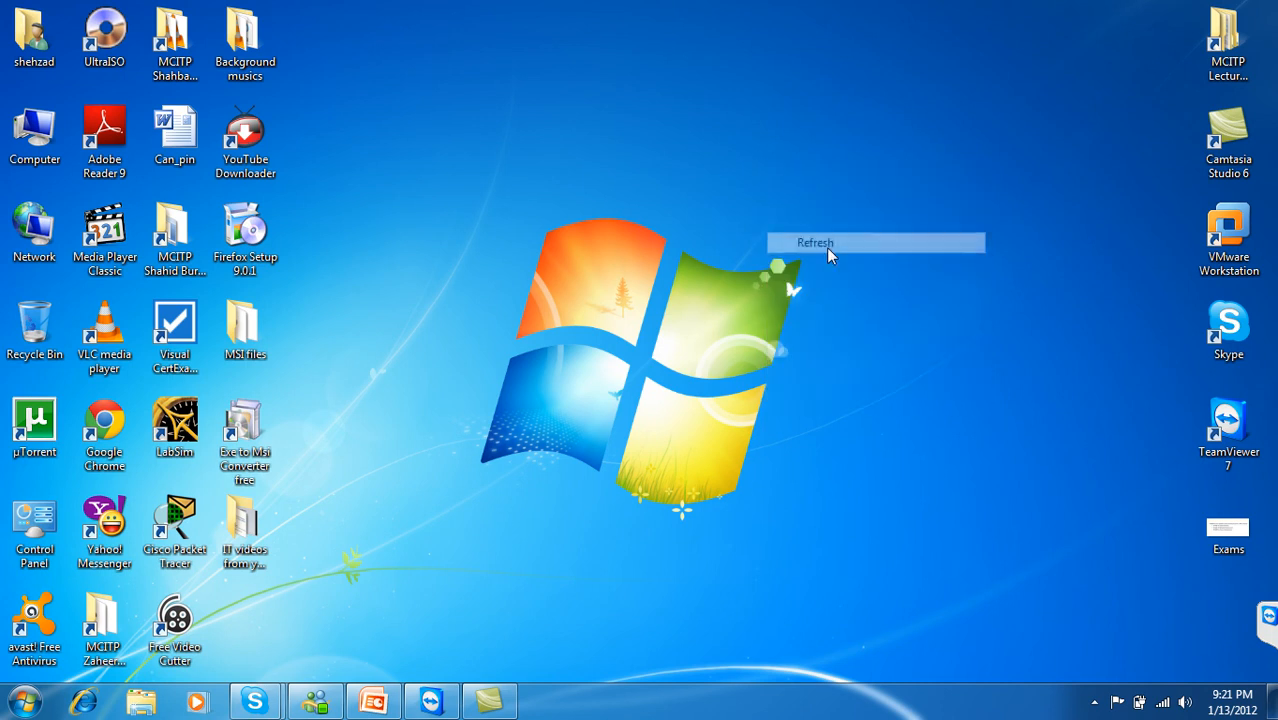
right_click(723, 182)
click(764, 260)
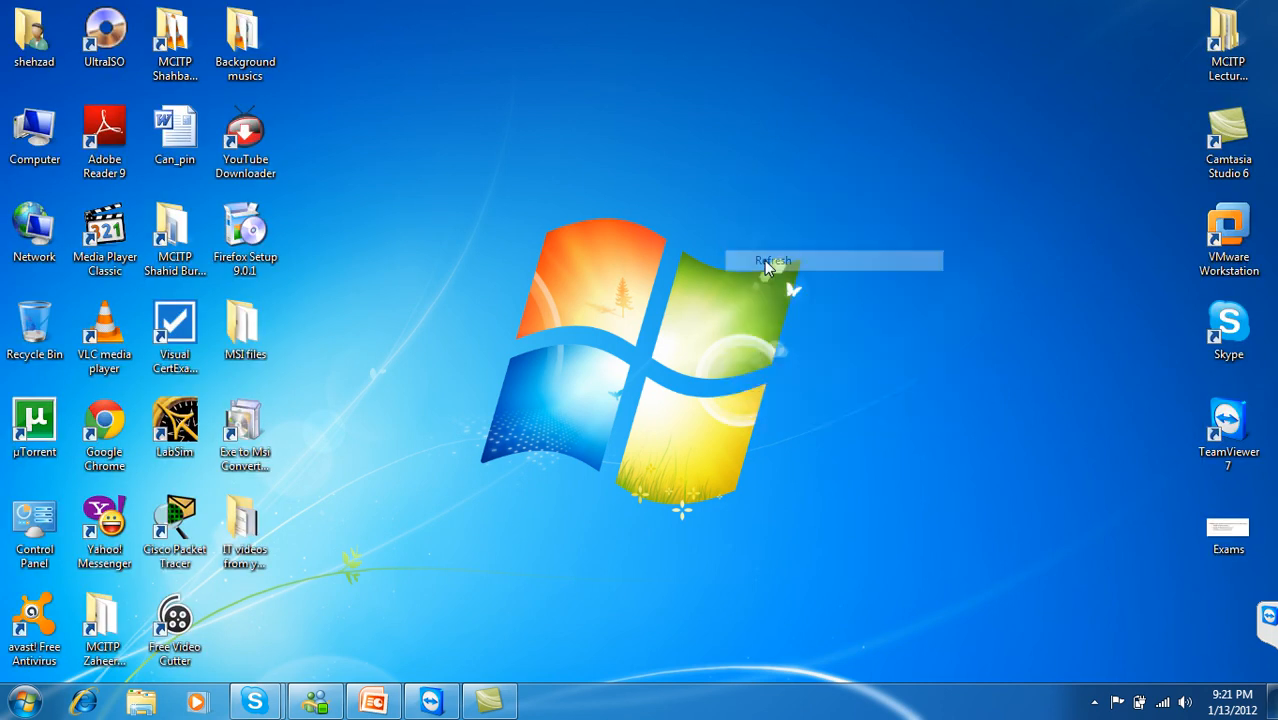
right_click(658, 105)
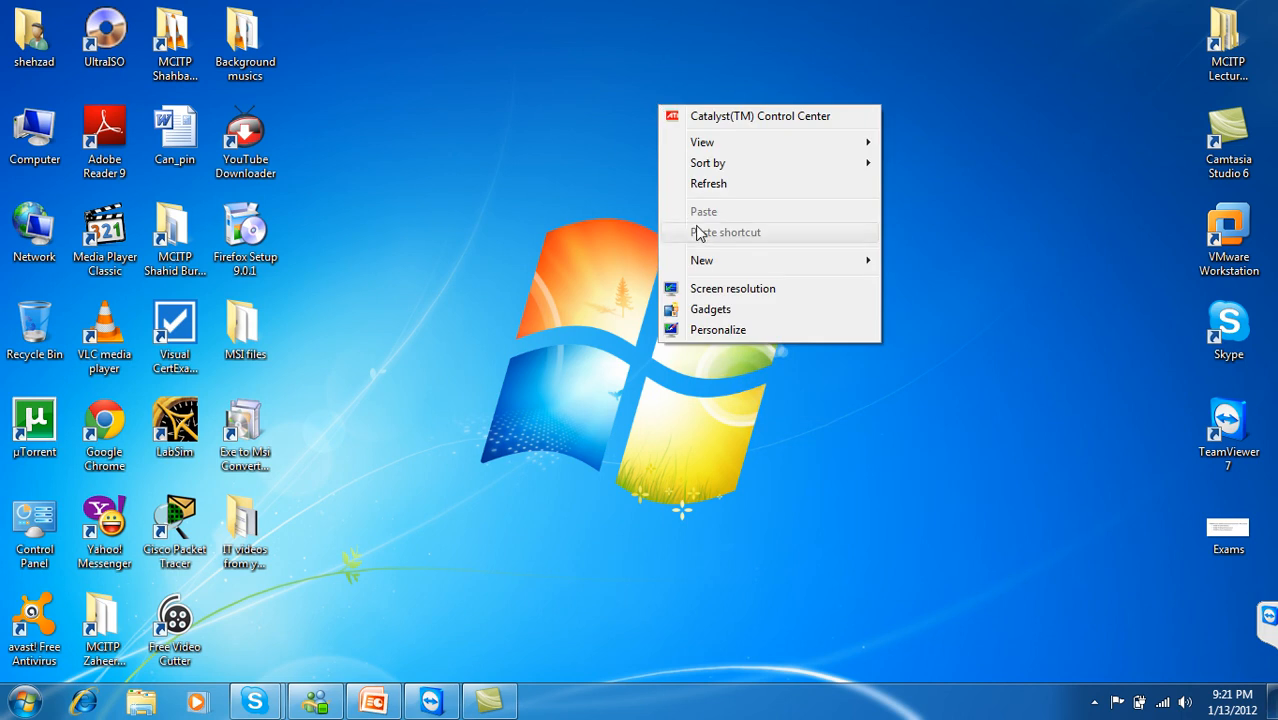
click(709, 184)
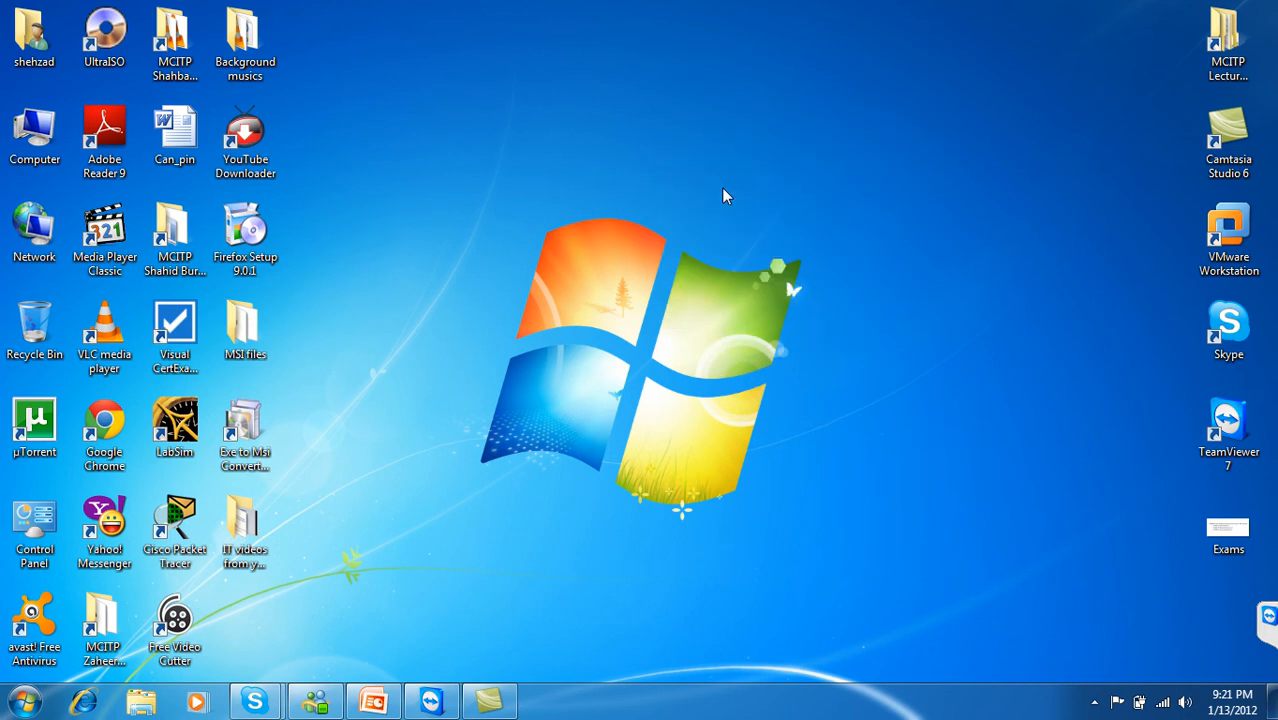